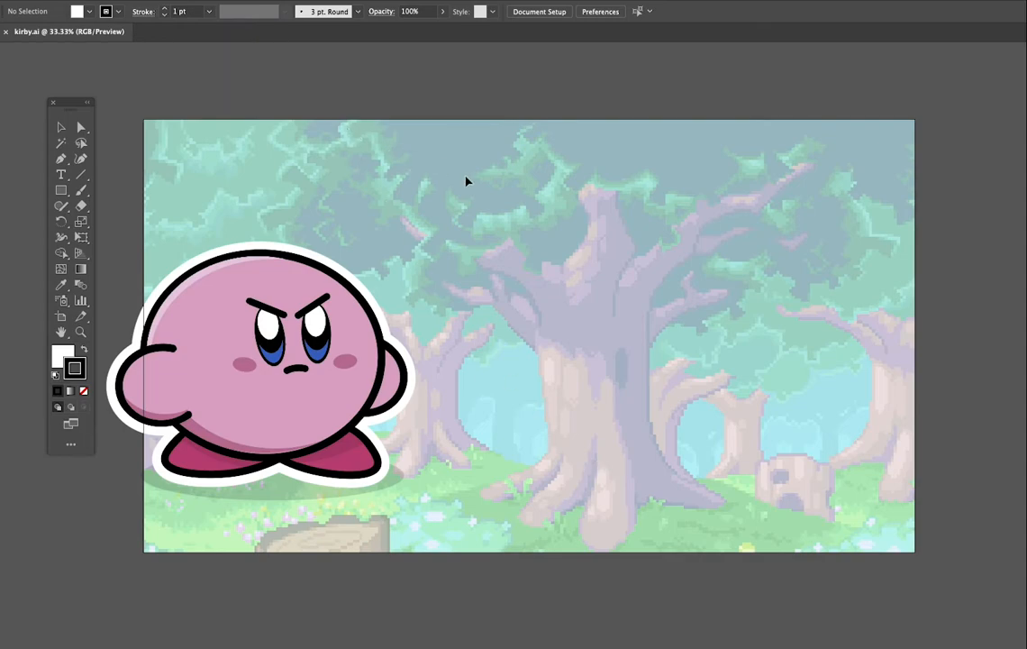
Inspect the fill swatch of the finished Kirby's left cheek inside its group, then leave isolation mode.
scroll(414, 315, left, 1)
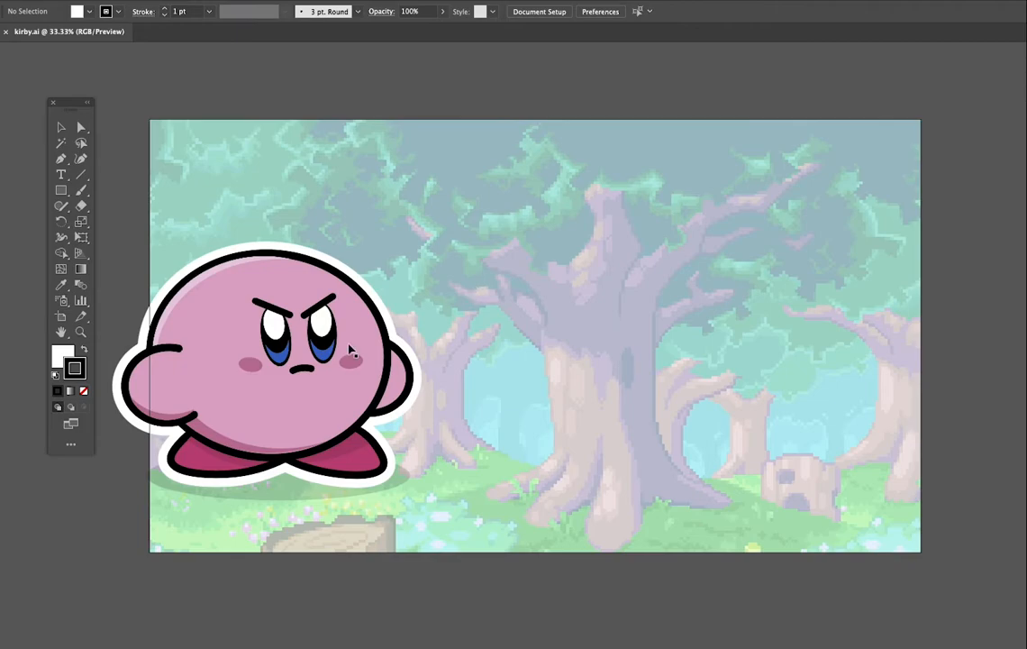
click(257, 375)
double_click(259, 375)
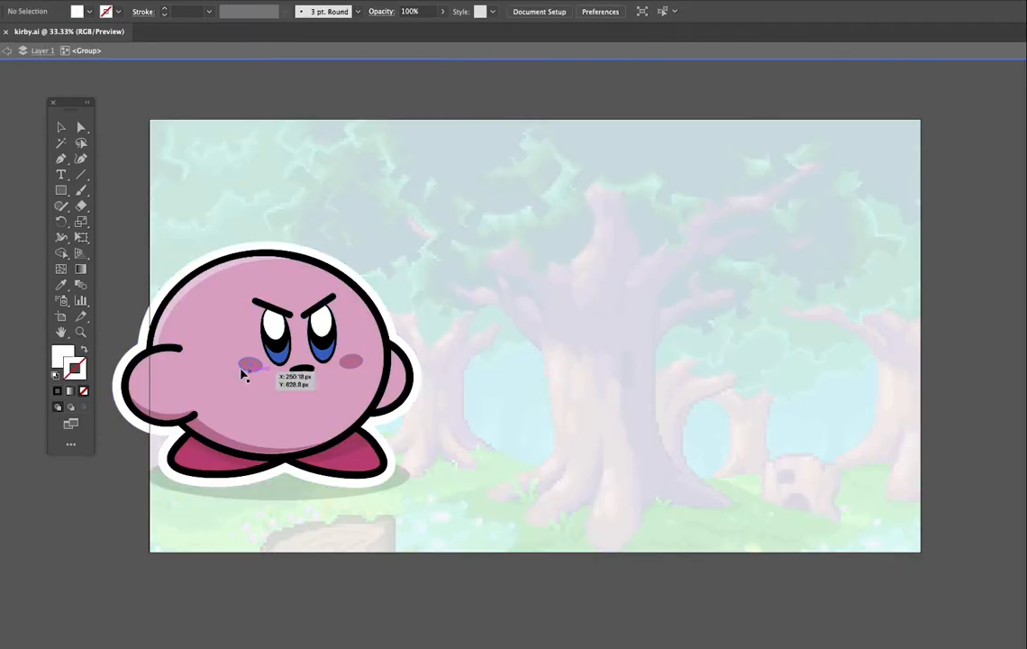
click(249, 366)
click(87, 12)
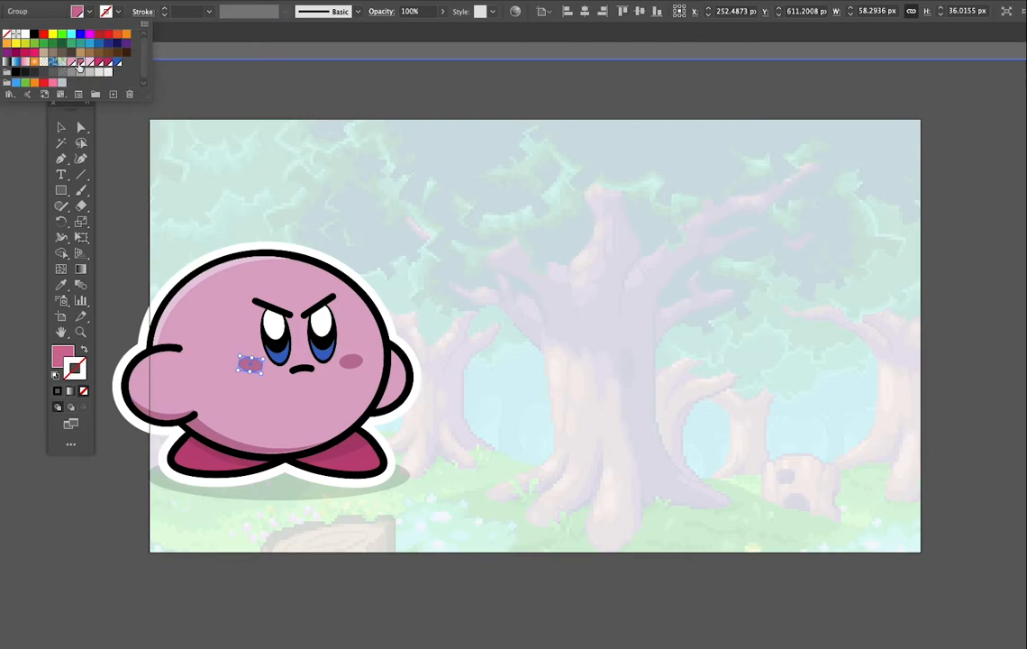
click(213, 86)
double_click(333, 98)
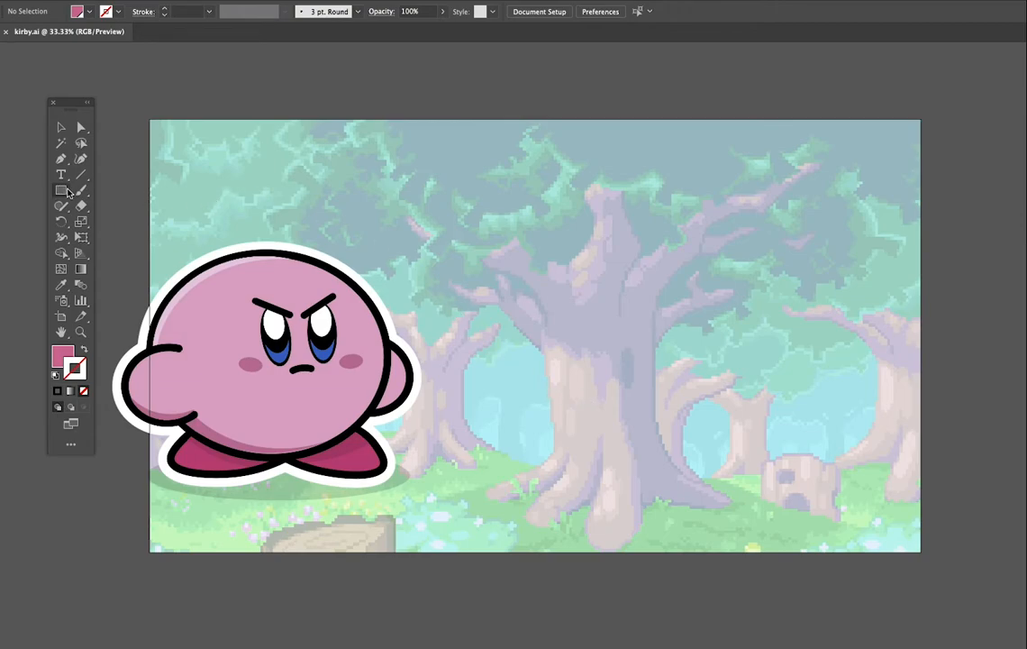
Draw a body ellipse about 682 × 534 px beside the finished Kirby and fill it with pink sampled from that Kirby's body.
drag(65, 192, 89, 220)
drag(511, 256, 785, 470)
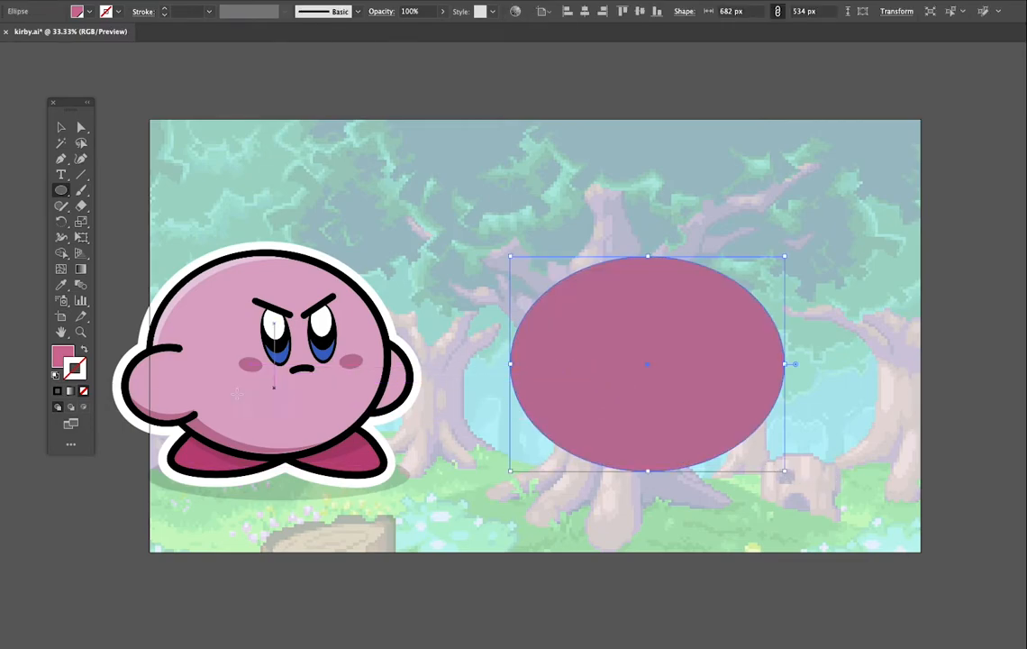
key(i)
click(248, 392)
key(v)
drag(573, 385, 562, 377)
Give the body ellipse a black stroke with a weight of 18 pt.
click(119, 15)
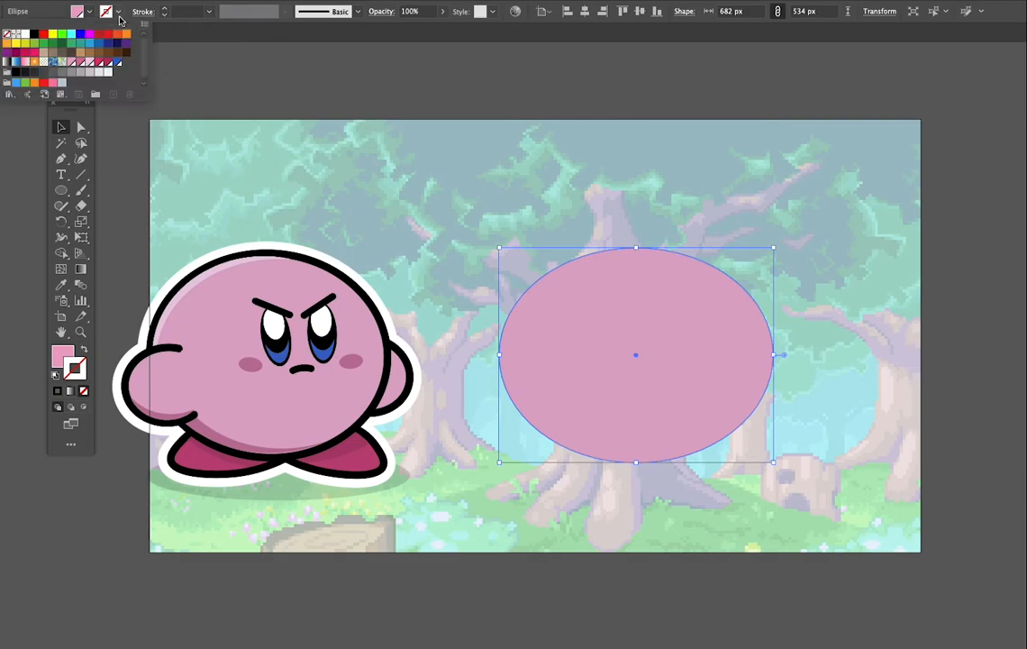
click(33, 34)
click(210, 11)
click(229, 198)
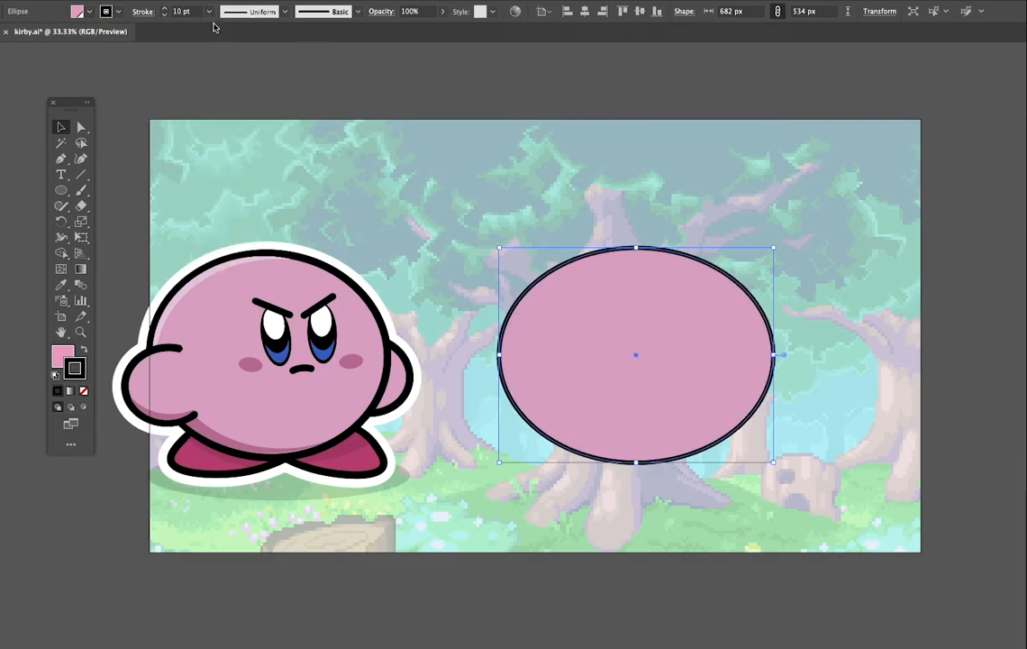
click(209, 11)
click(227, 233)
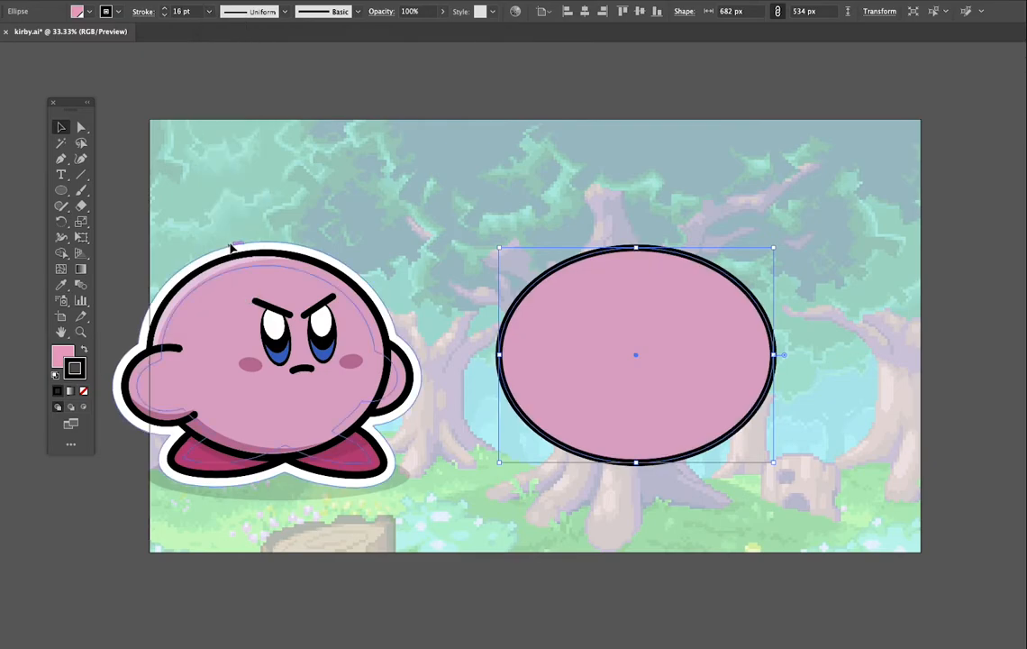
click(209, 11)
click(226, 244)
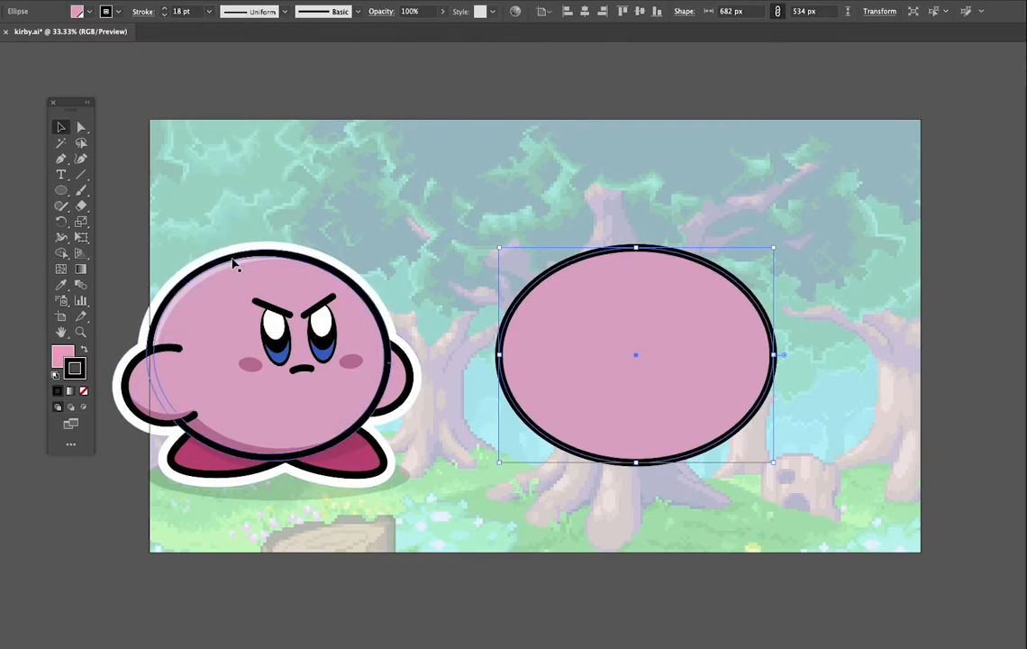
drag(639, 335, 643, 345)
mouse_move(601, 305)
mouse_down()
mouse_move(601, 296)
mouse_move(616, 320)
mouse_up()
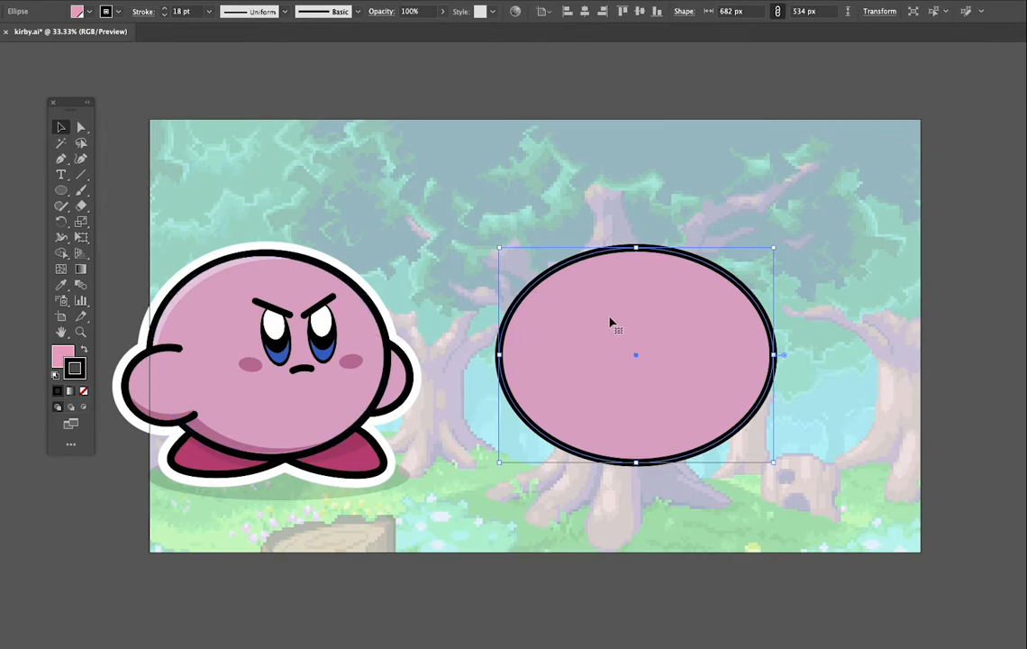
Duplicate the body ellipse and use Scissors to reduce the copy to its upper-left quarter arc, placed inside the body.
key(super+c)
key(super+v)
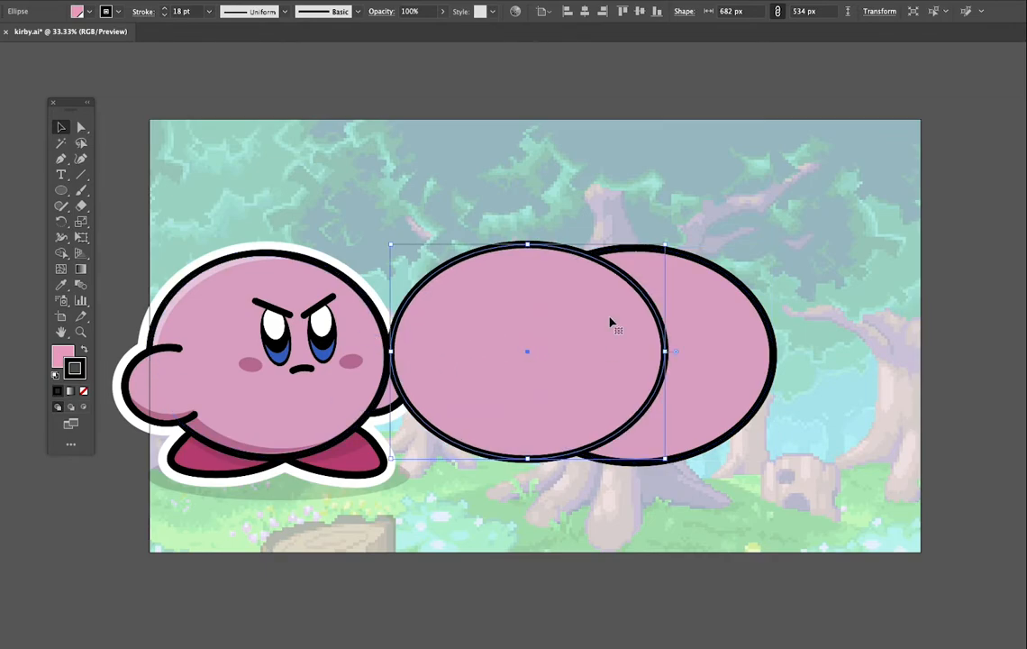
drag(610, 322, 739, 329)
key(c)
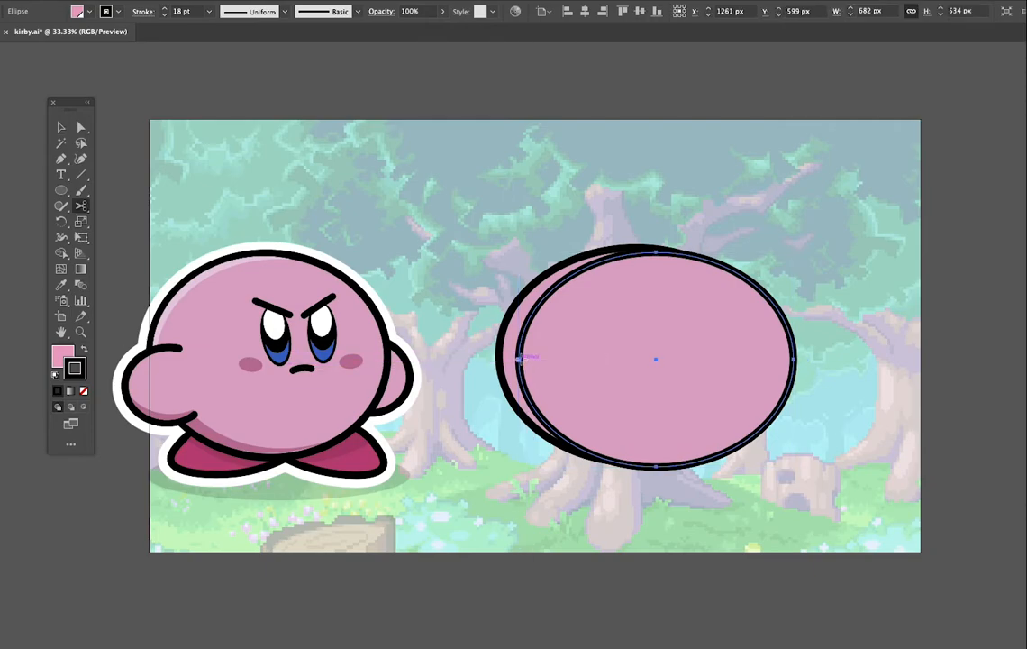
click(519, 359)
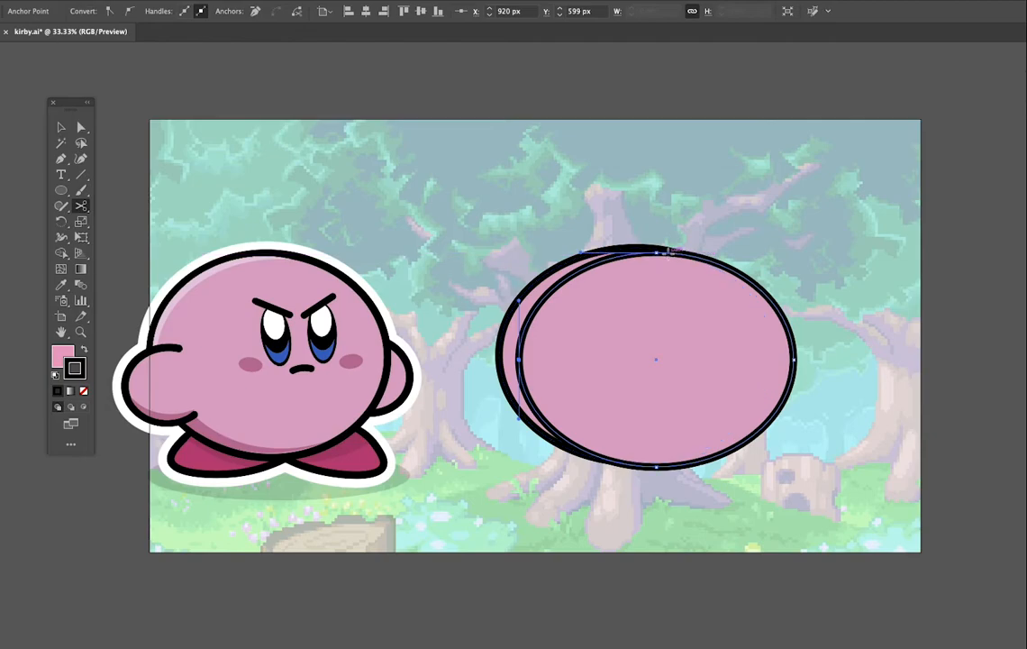
click(656, 252)
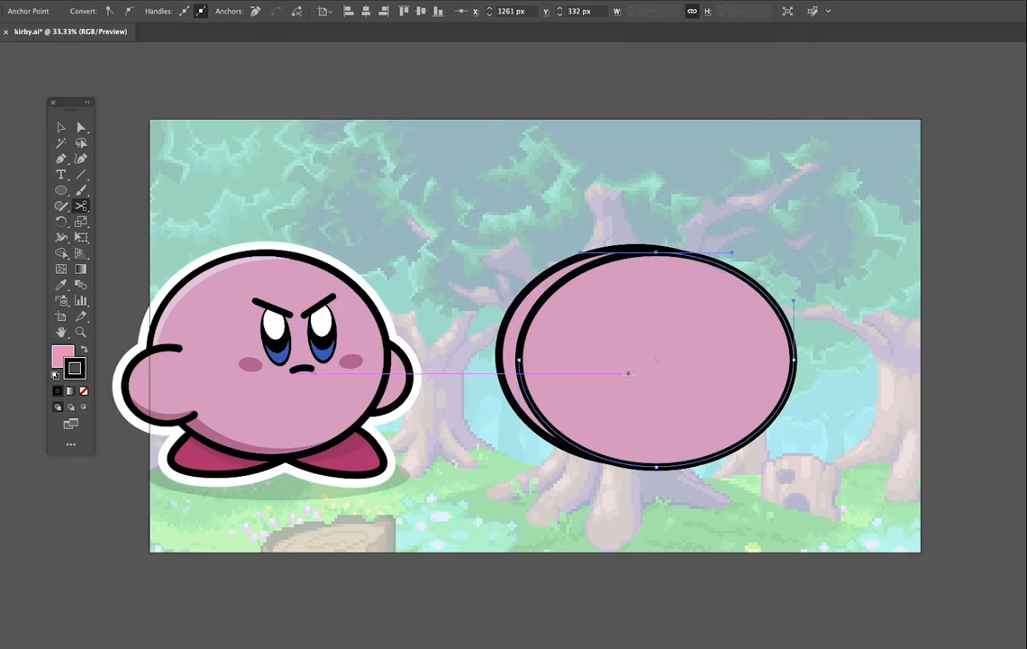
key(v)
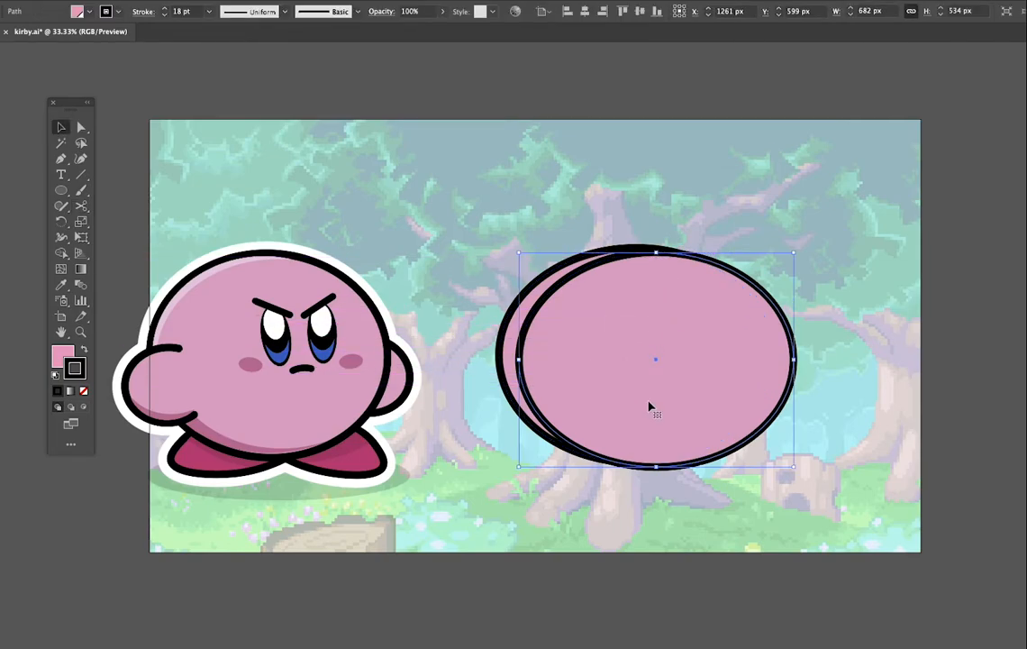
key(Delete)
drag(576, 305, 584, 328)
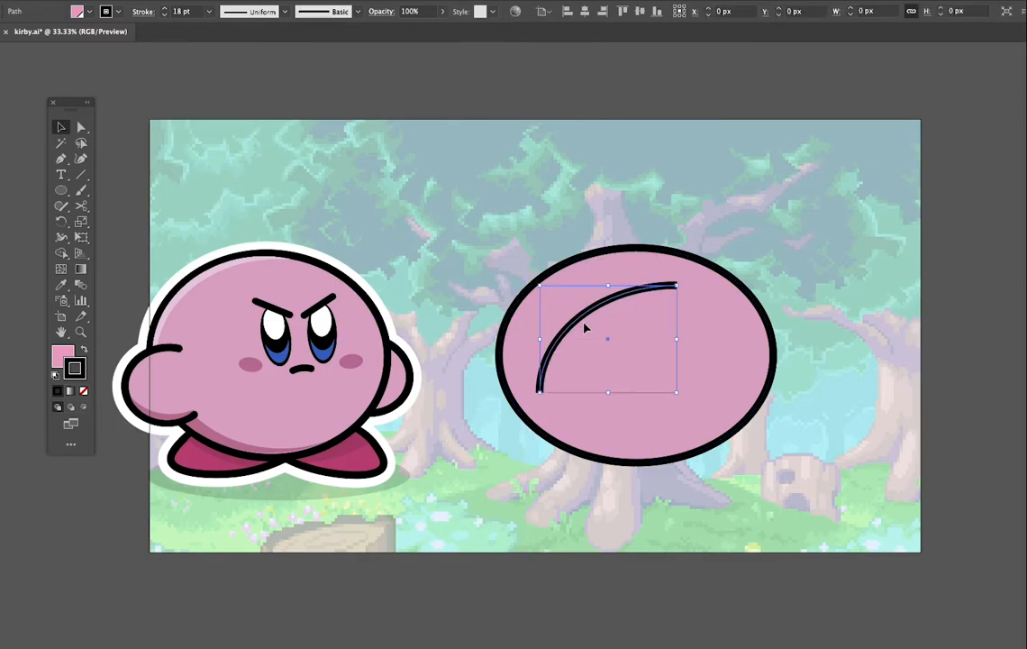
Close the arc with a straight segment and apply the light pink highlight colour sampled from the finished Kirby.
key(p)
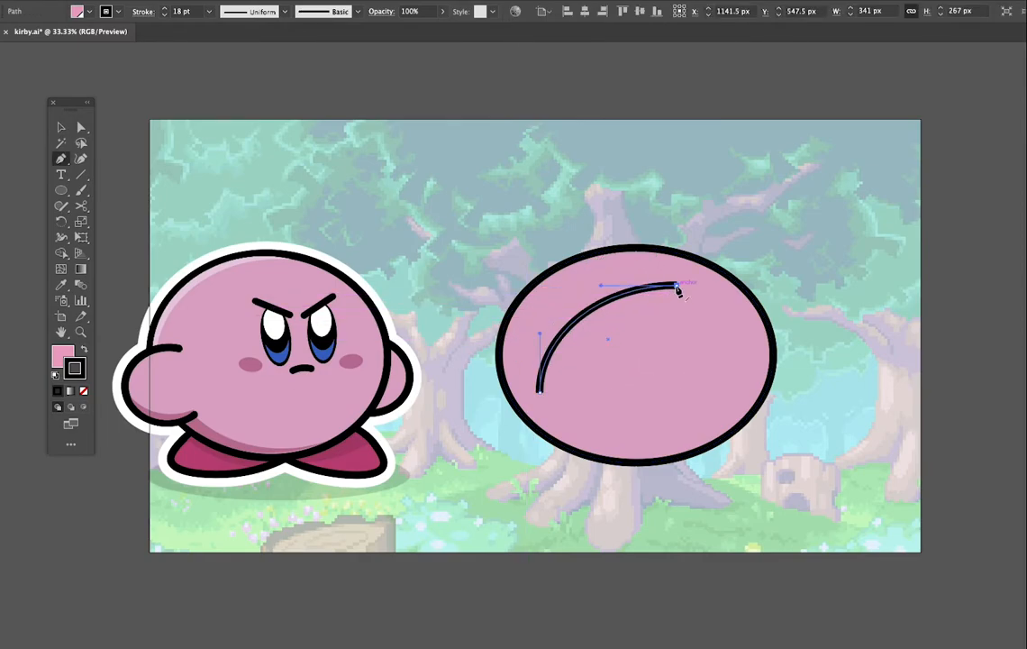
click(678, 286)
click(539, 392)
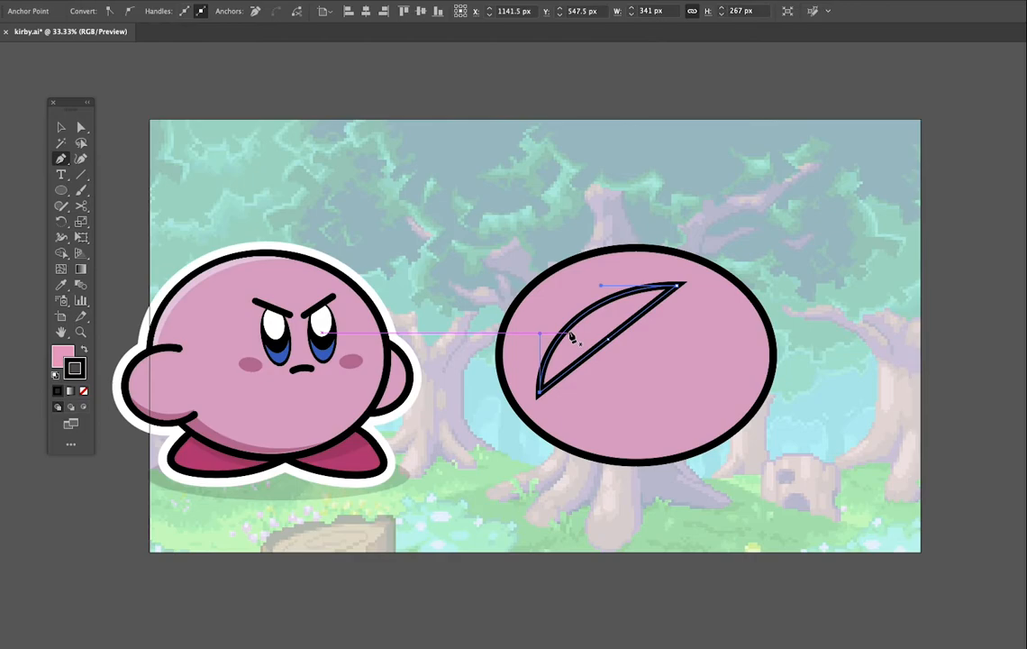
key(i)
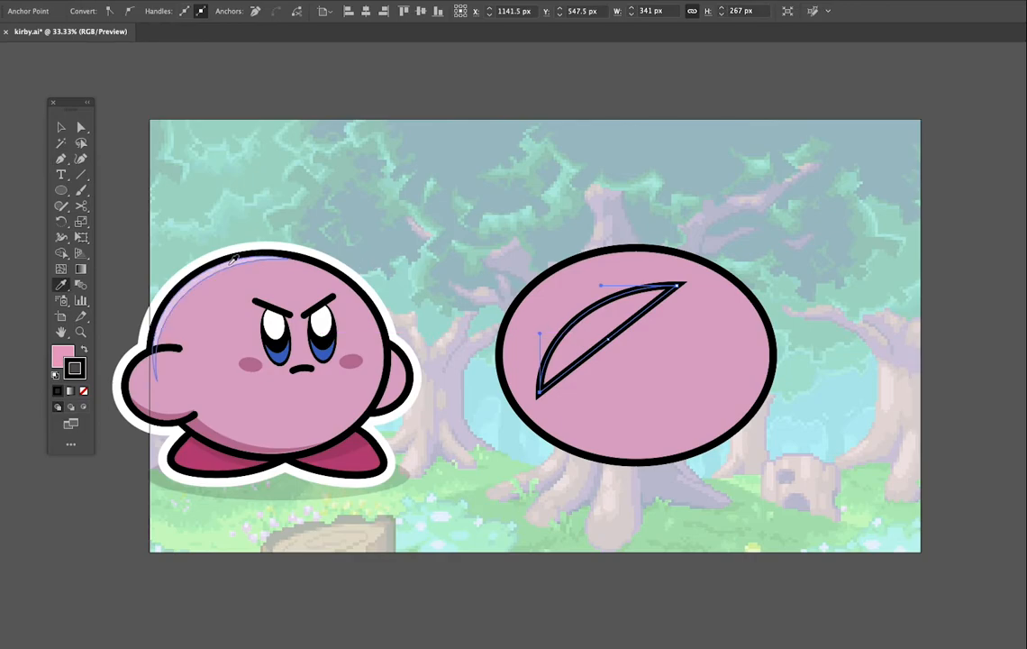
click(232, 261)
Move the highlight shape against the inside of the body's upper-left outline and nudge it into alignment.
key(v)
drag(599, 340, 564, 298)
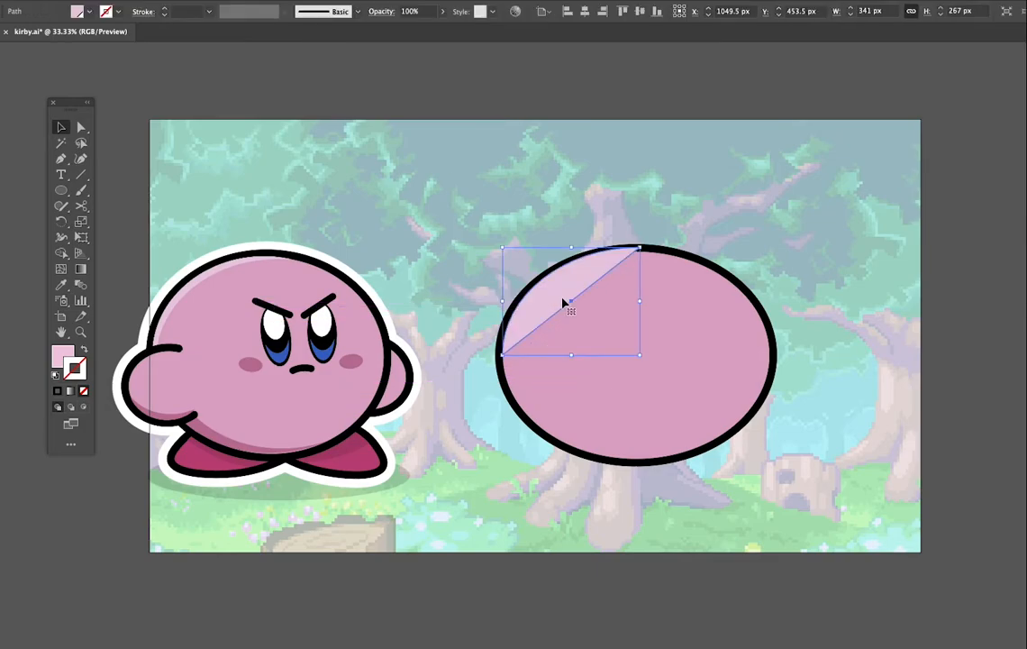
key(Down)
key(Down)
key(Down)
key(Down)
key(Left)
key(Left)
key(Left)
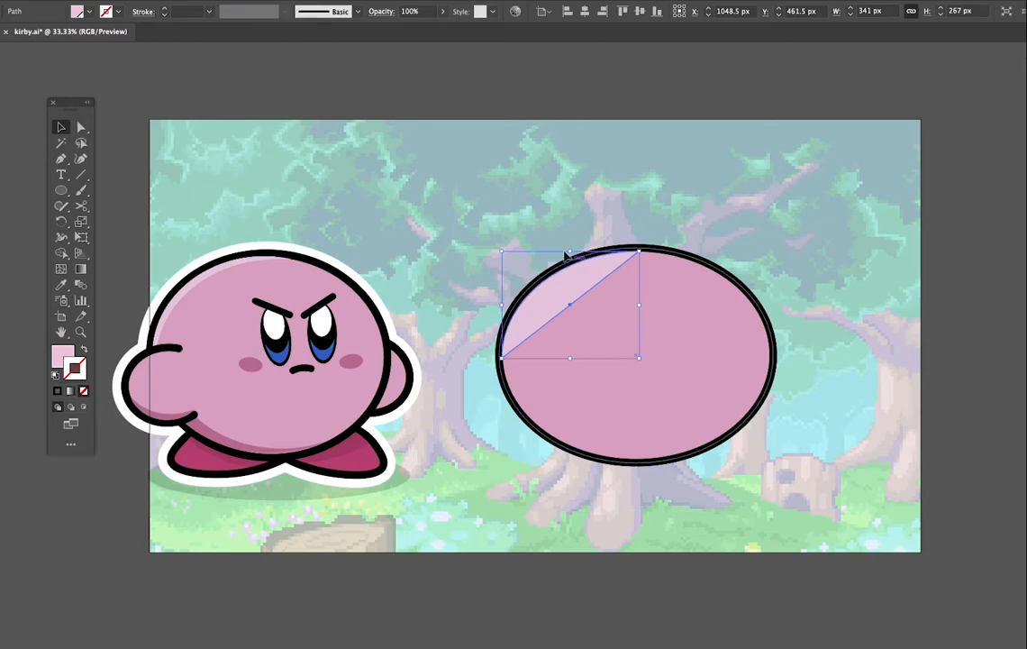
Bend the highlight's straight inner edge toward the outline so it becomes a thin curved crescent.
click(541, 239)
click(582, 288)
key(shift+grave)
drag(575, 306, 554, 295)
key(v)
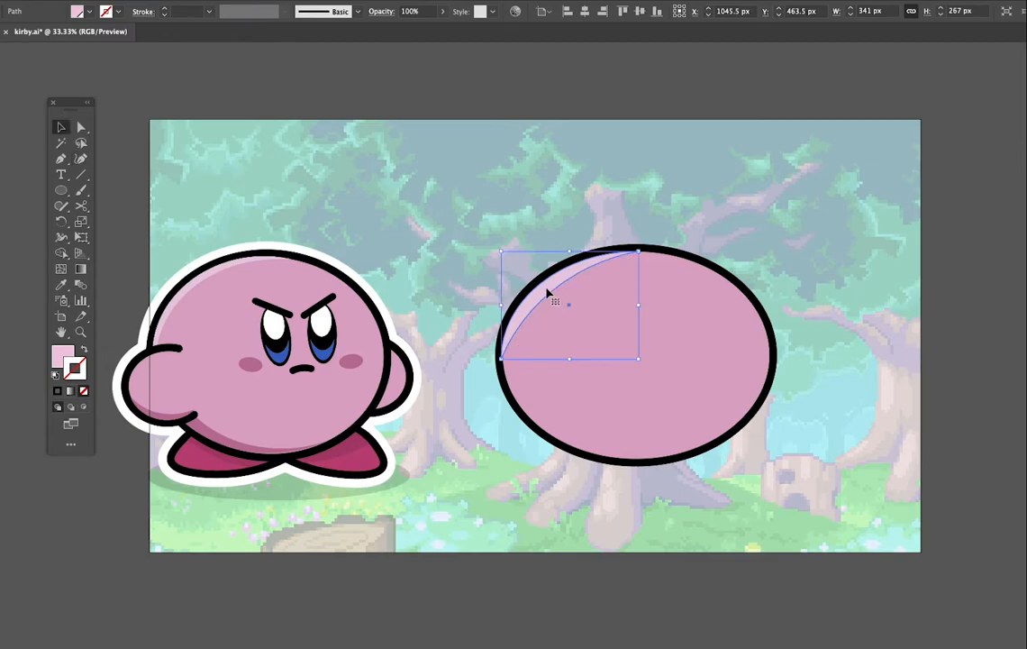
click(484, 236)
click(527, 305)
click(461, 237)
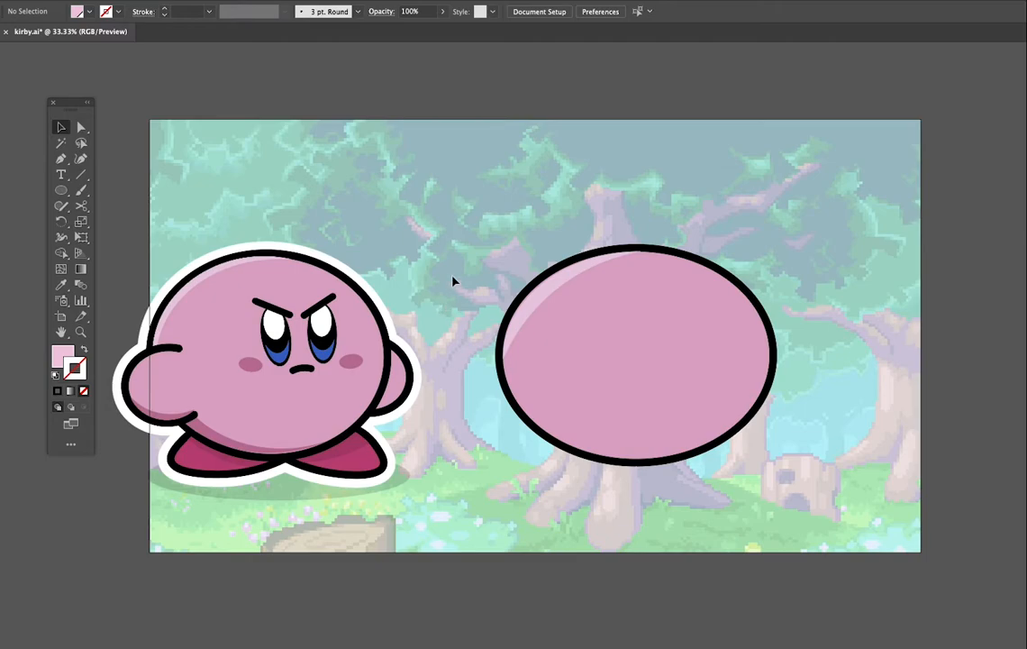
click(541, 293)
click(496, 203)
Draw an arm ellipse about 261 × 236 px over the body's lower-left edge and apply the body's fill and stroke to it.
click(61, 190)
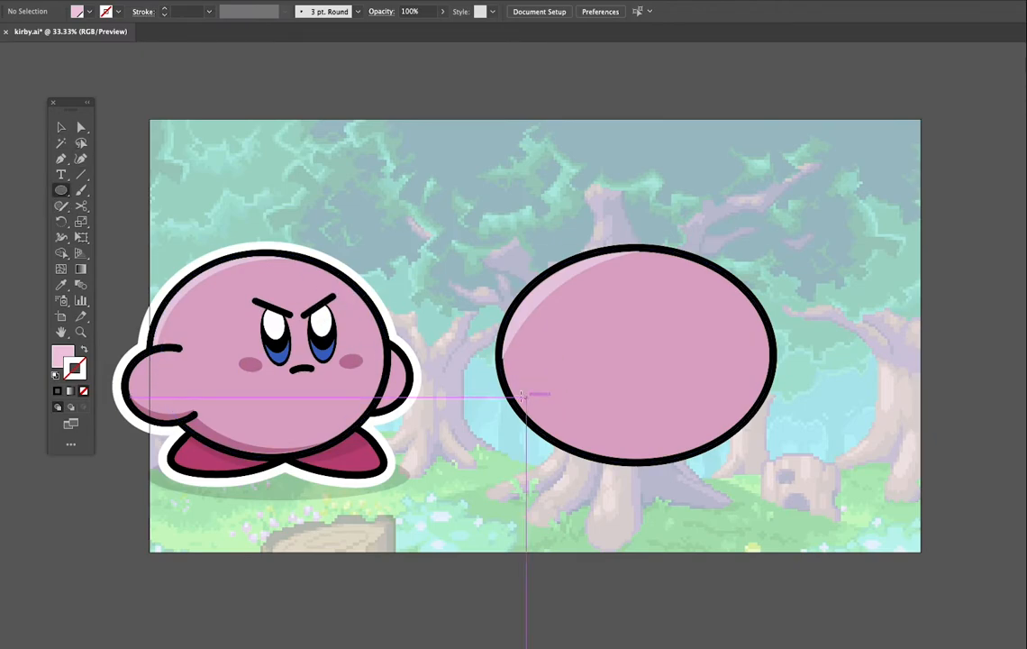
drag(470, 335, 578, 430)
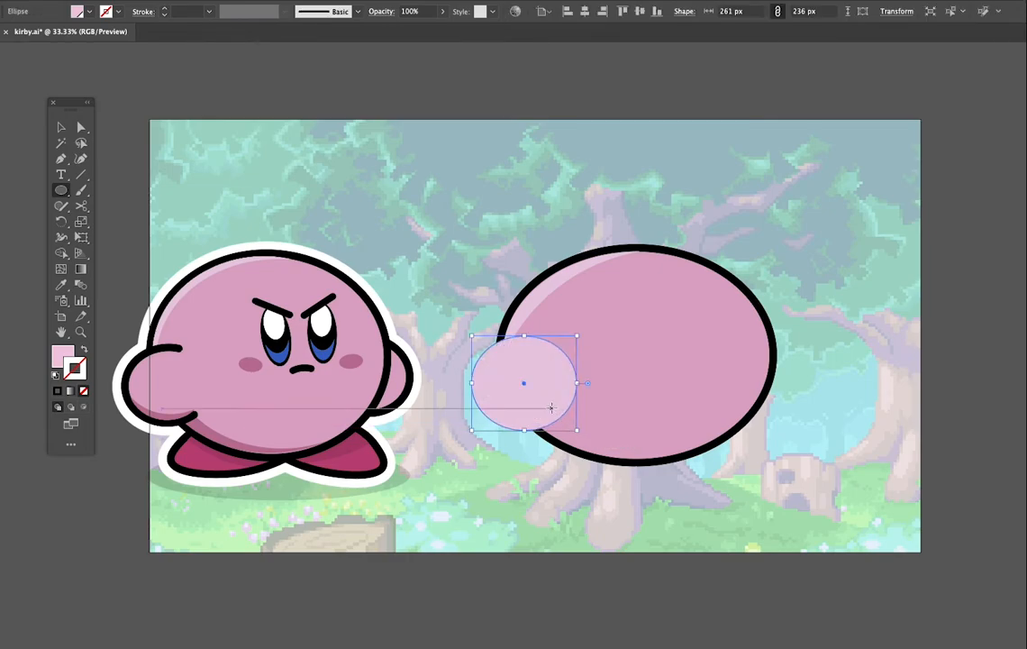
key(i)
click(725, 319)
Cut the arm ellipse's outline at its upper right and lower right with Scissors and delete the segment between the cuts.
key(c)
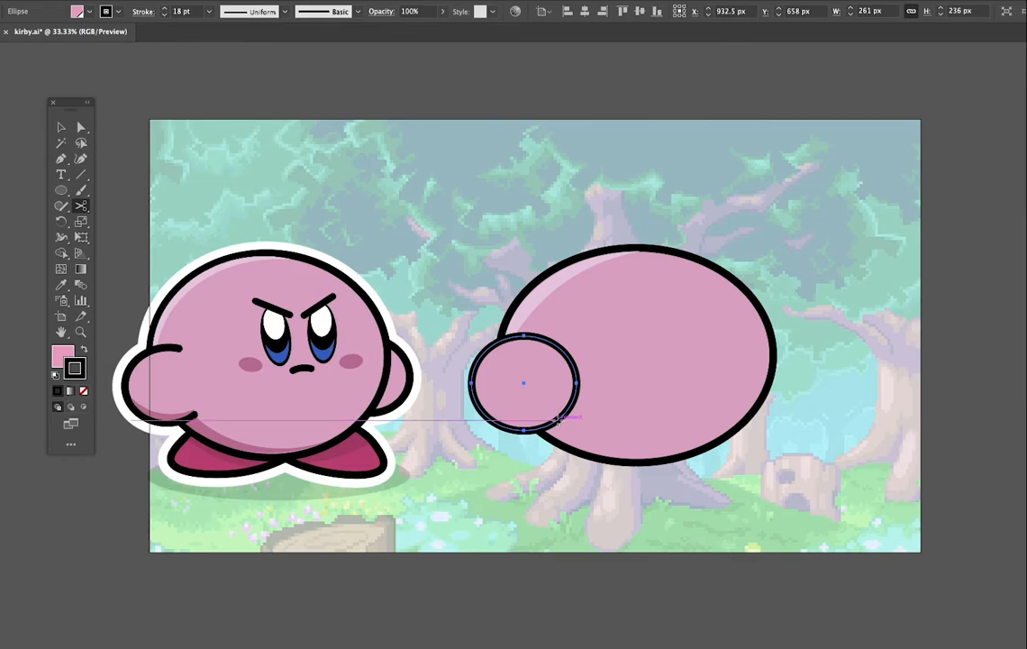
click(561, 417)
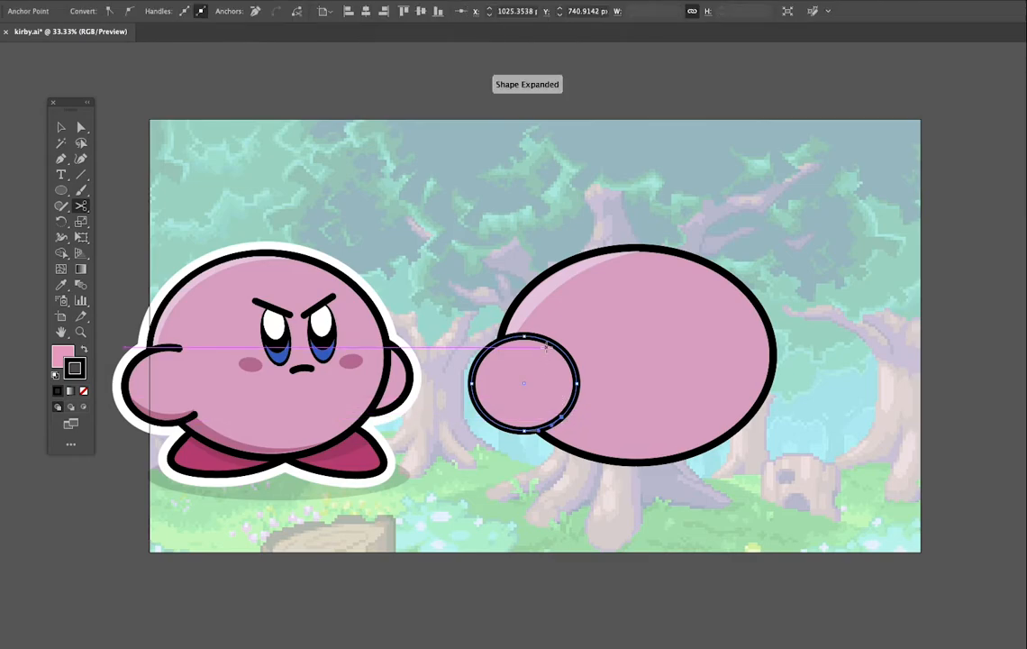
click(546, 341)
key(v)
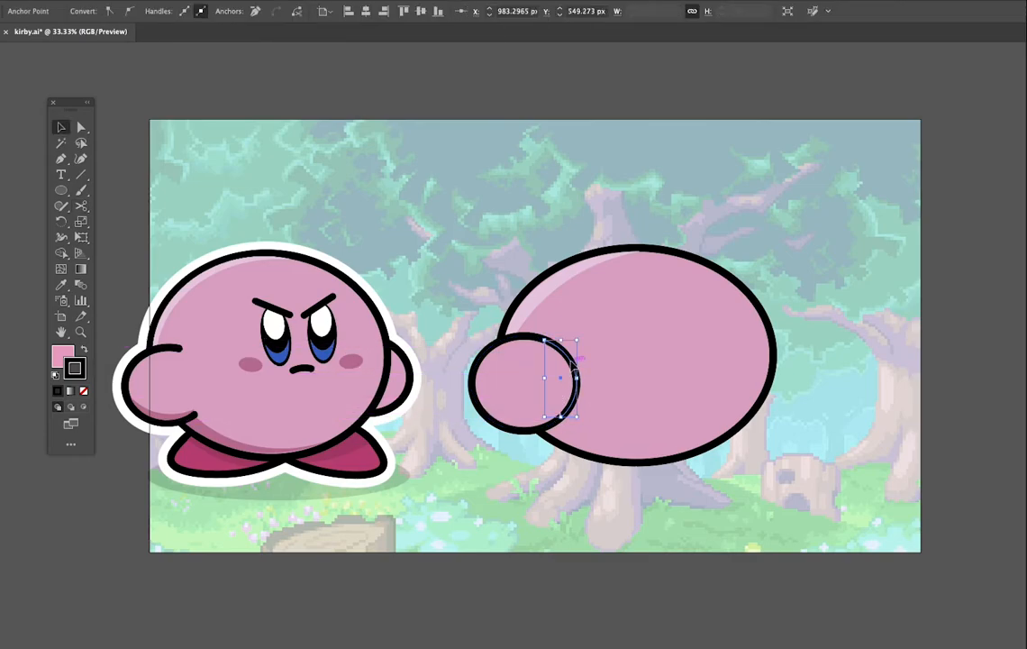
click(574, 371)
key(Delete)
Set the open arm path's stroke to a round cap and a round join.
click(531, 349)
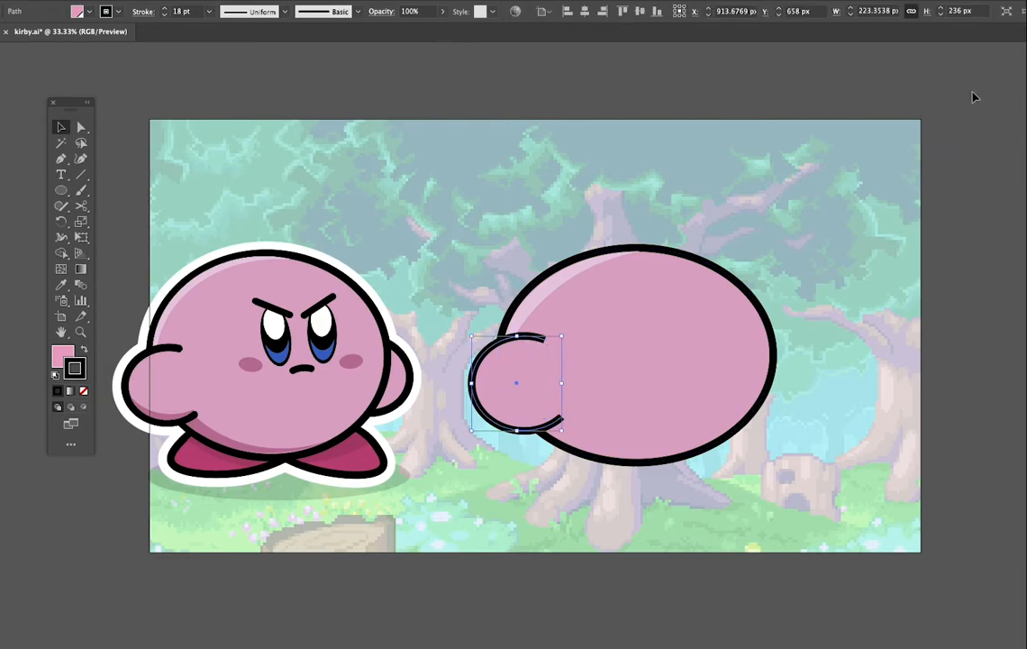
drag(933, 0, 871, 4)
click(1019, 163)
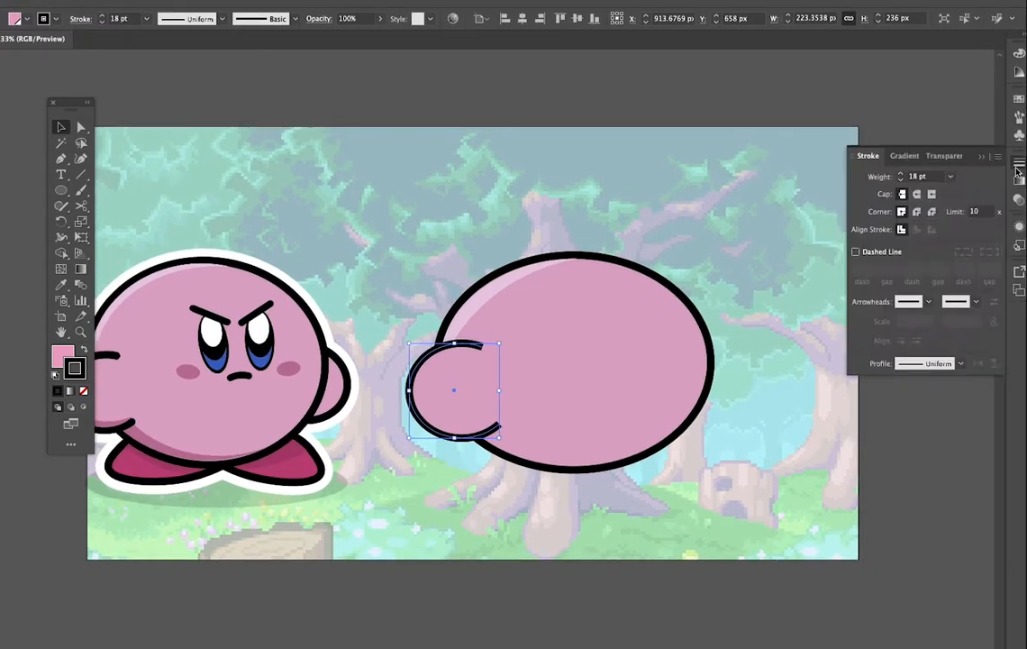
click(918, 212)
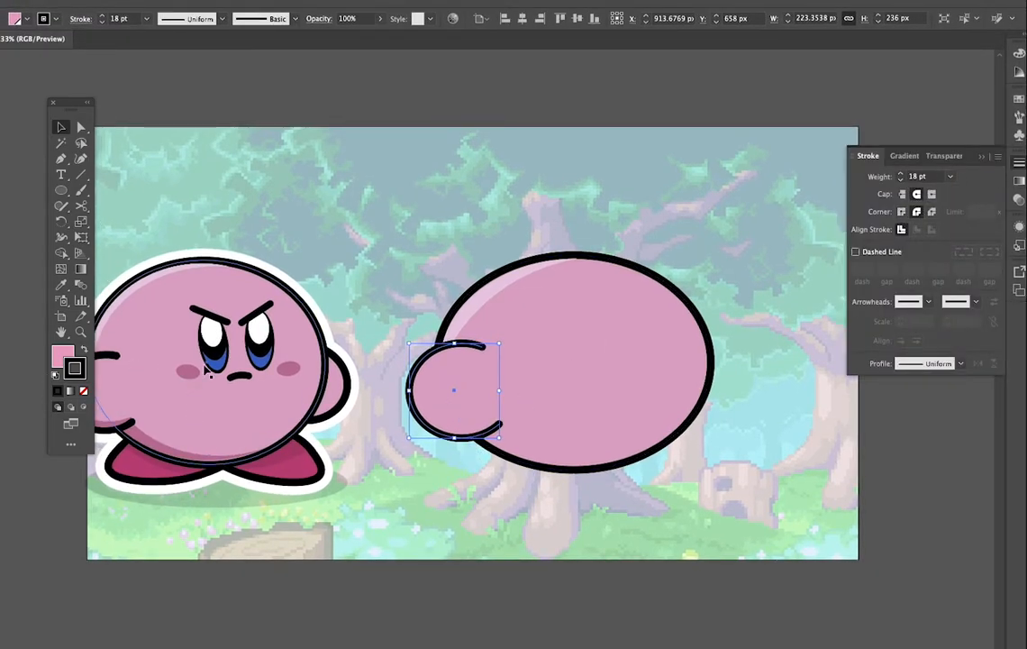
click(555, 115)
Duplicate the body ellipse toward the reference Kirby and cut the copy's outline at its leftmost point and just right of its bottom.
scroll(668, 211, left, 1)
scroll(668, 211, left, 3)
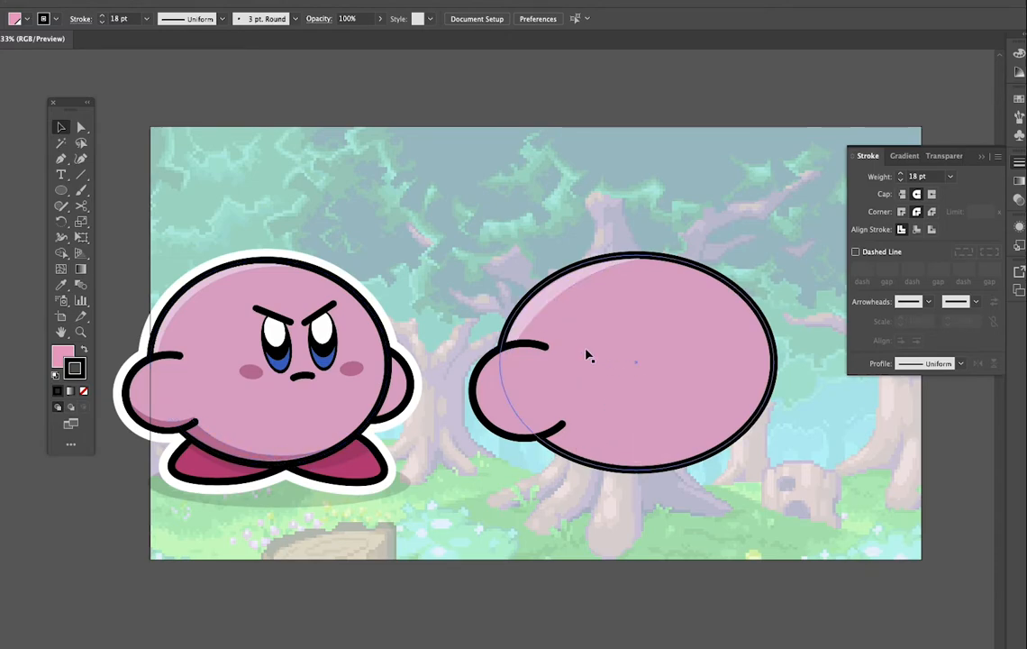
click(670, 339)
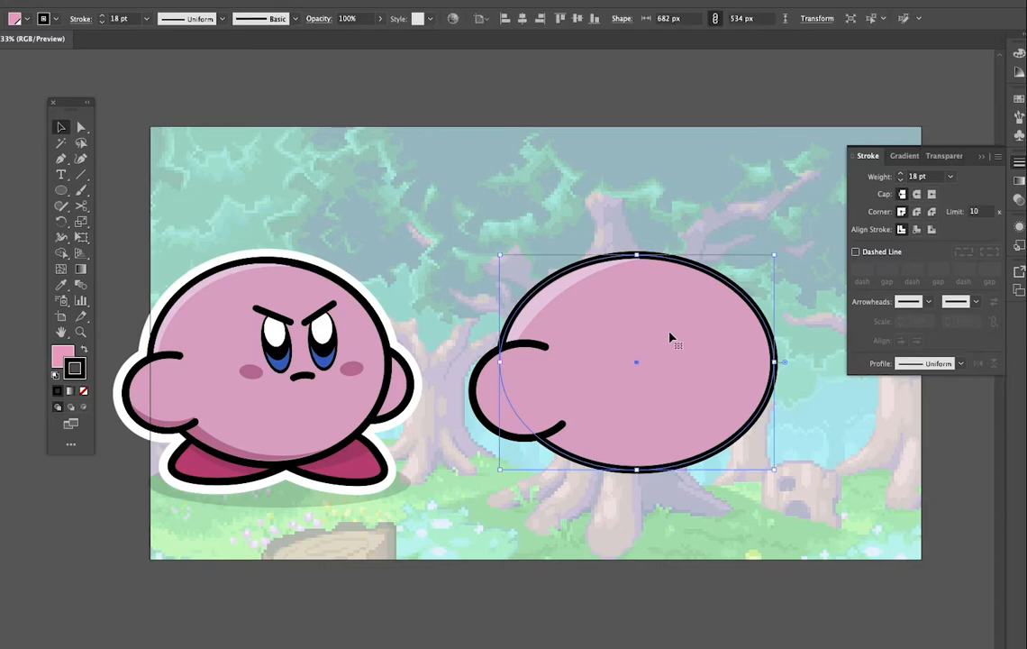
drag(670, 339, 646, 341)
key(c)
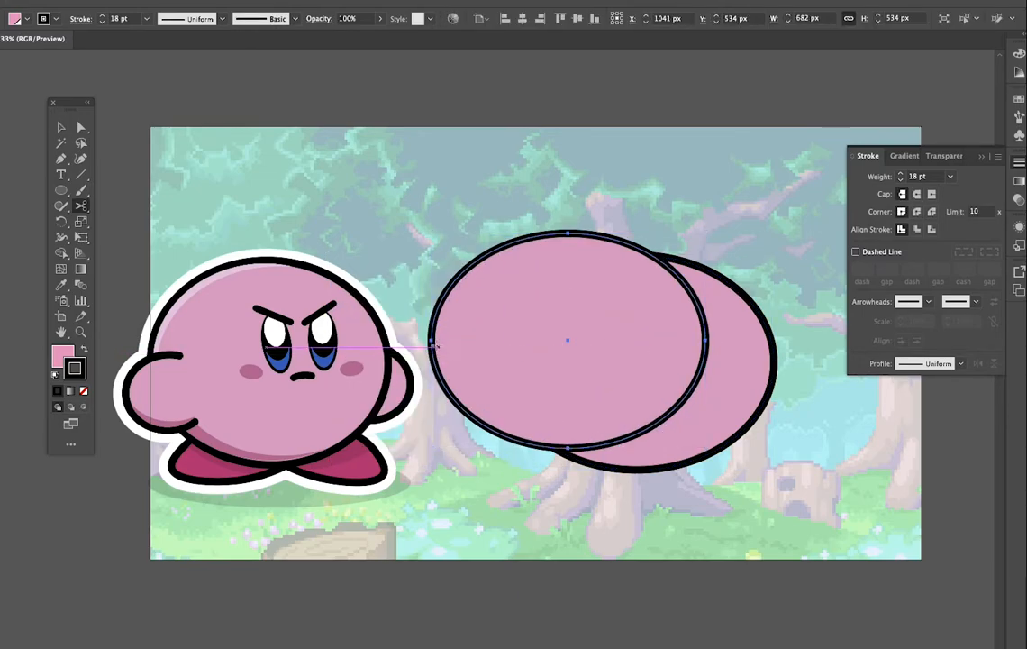
click(432, 341)
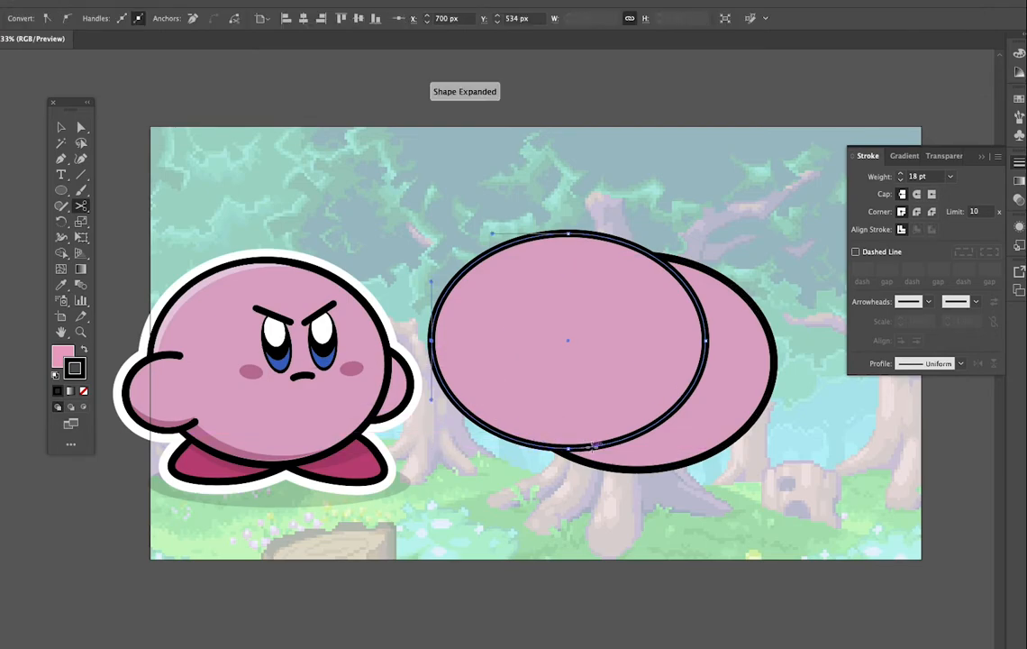
click(593, 445)
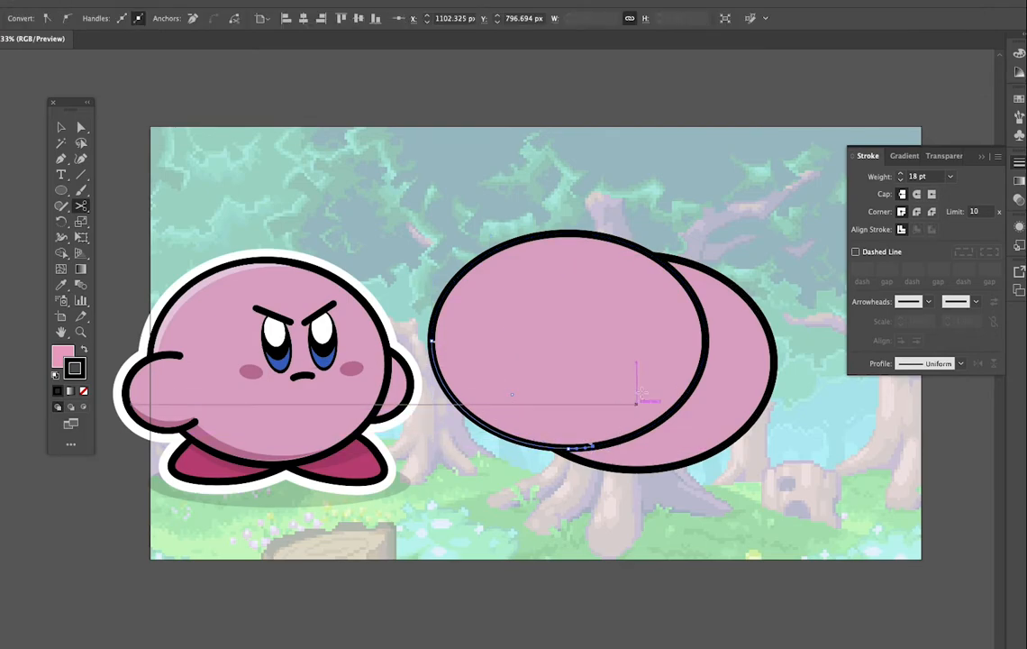
Delete the larger part of the cut ellipse and move the remaining lower-left arc, about 402 × 267 px, onto the body.
key(v)
click(608, 324)
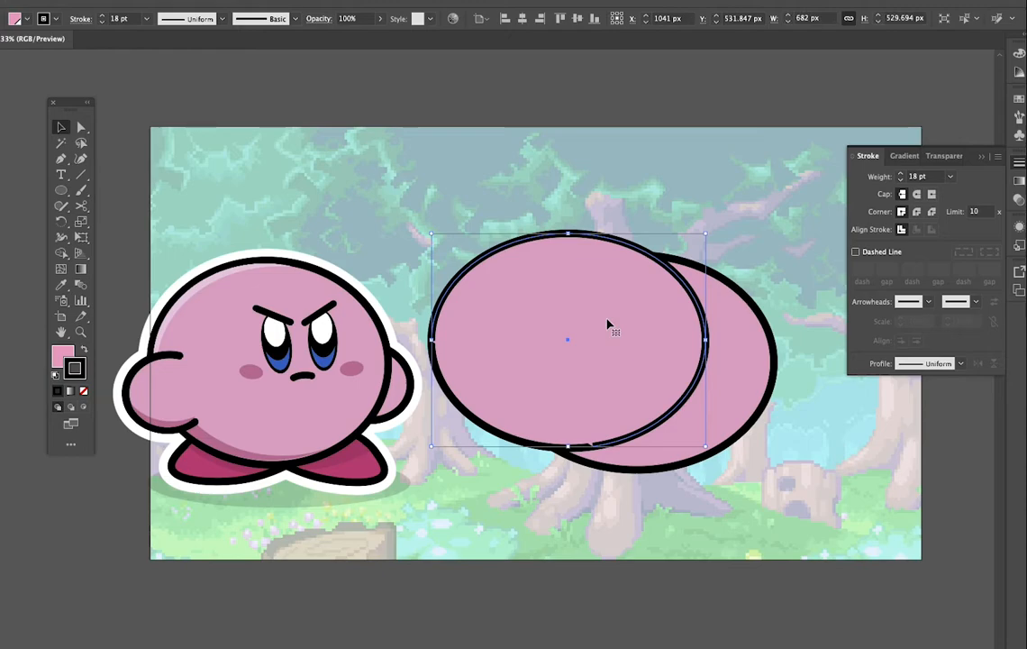
key(Delete)
drag(487, 407, 626, 390)
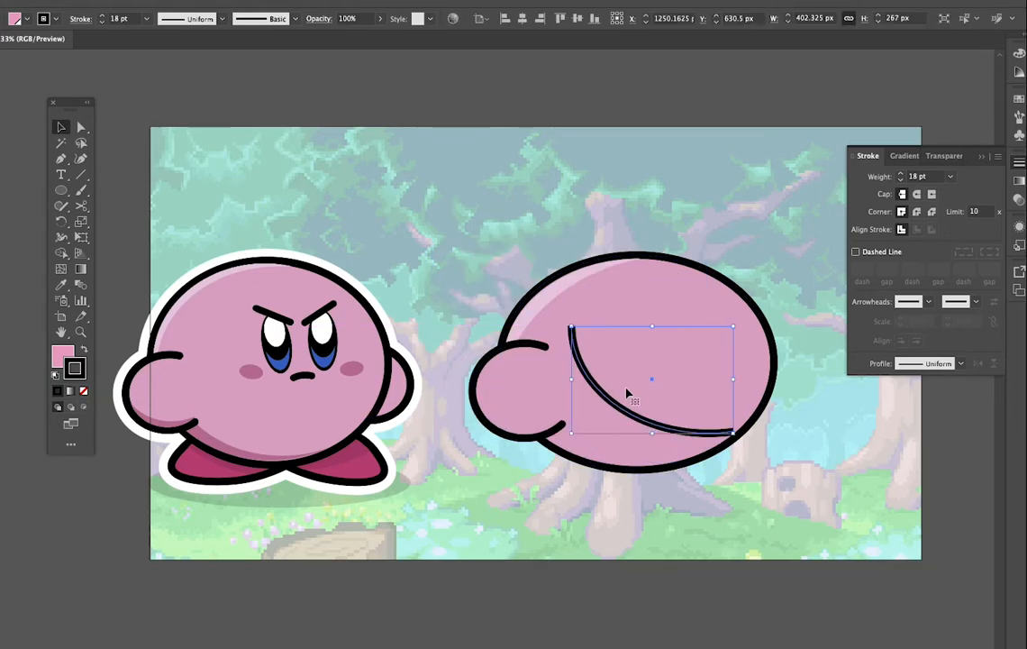
Close the arc with a straight edge between its ends and apply the reference Kirby's dark pink body shading to it.
key(p)
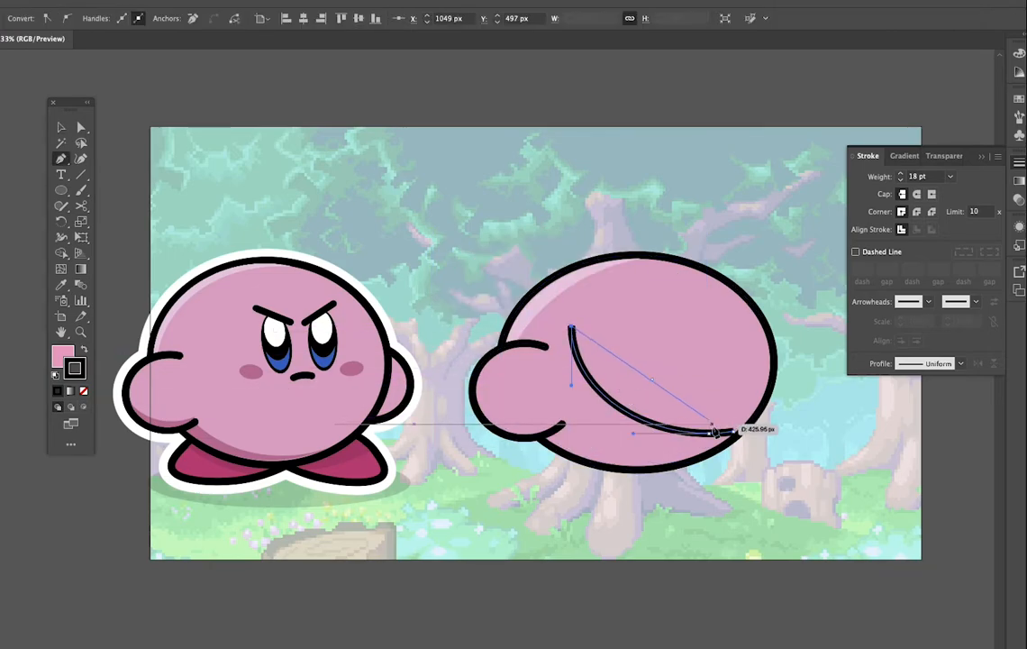
click(733, 436)
click(571, 326)
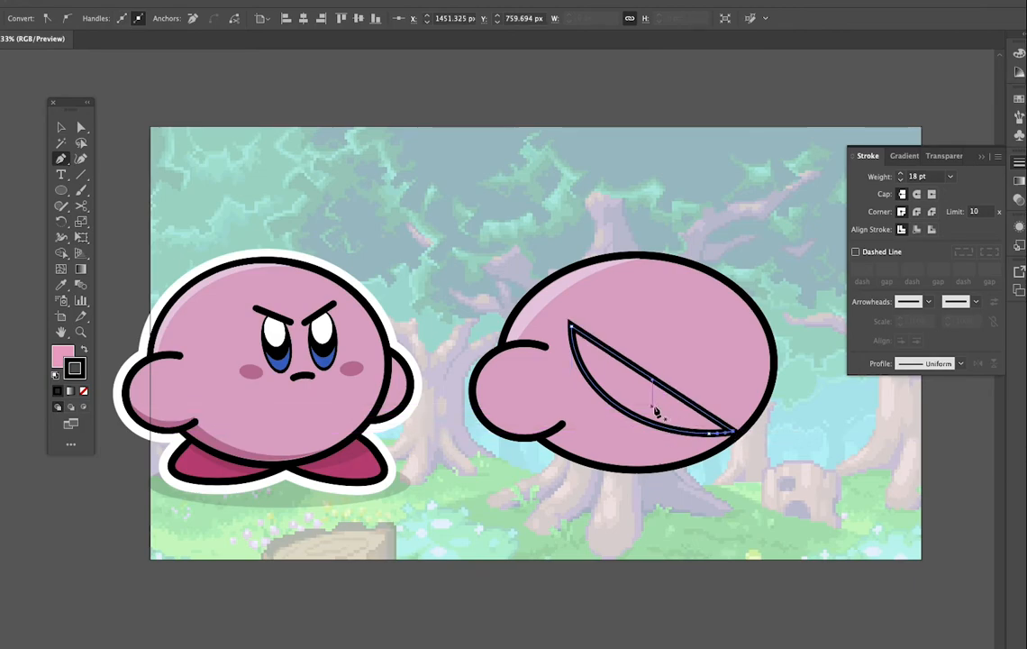
key(i)
click(219, 435)
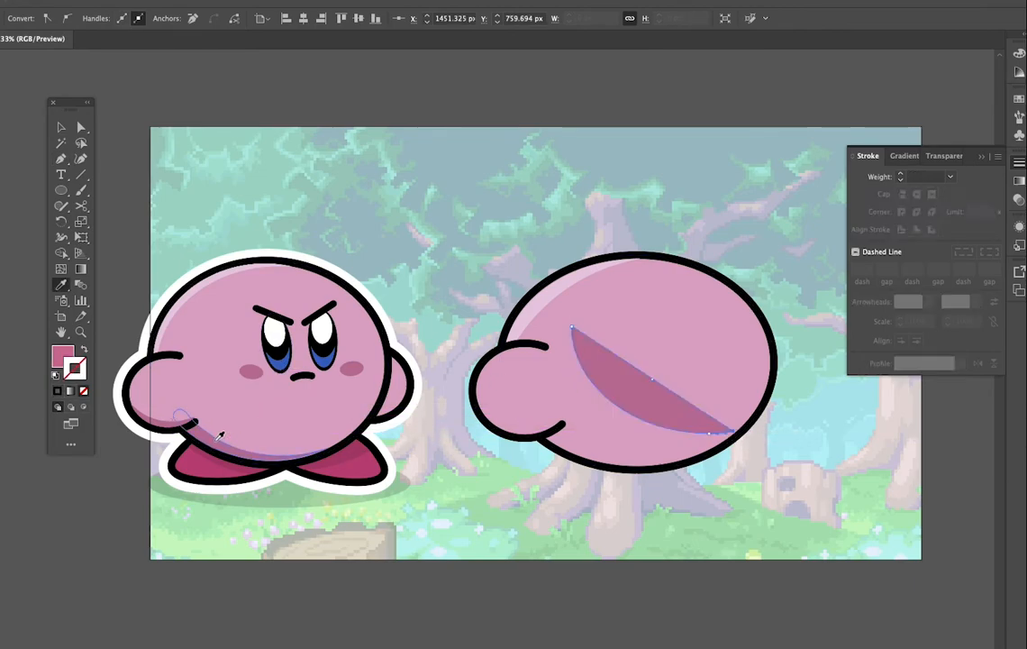
Bend the shading's straight edge into a thin crescent and fit it along the body's lower-left edge, behind the arm.
key(shift+grave)
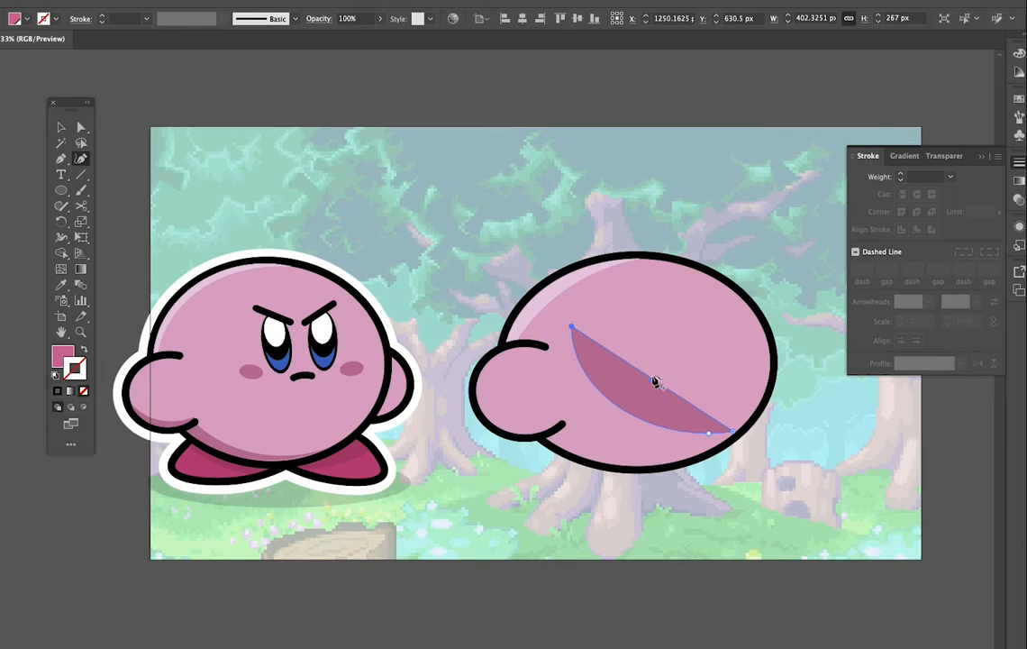
drag(626, 395, 559, 442)
key(v)
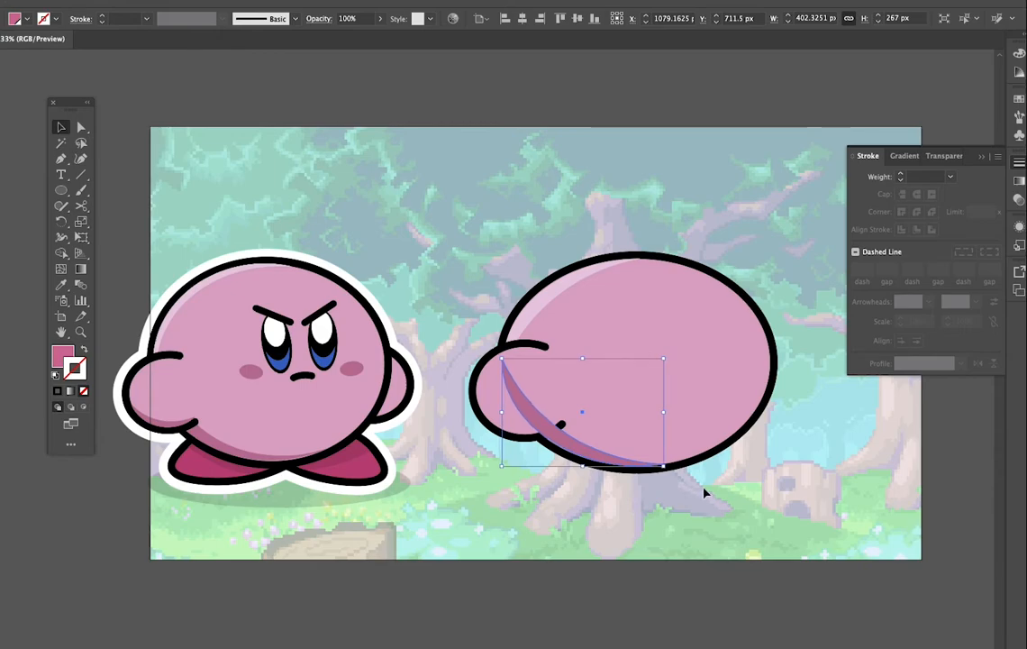
key(super)
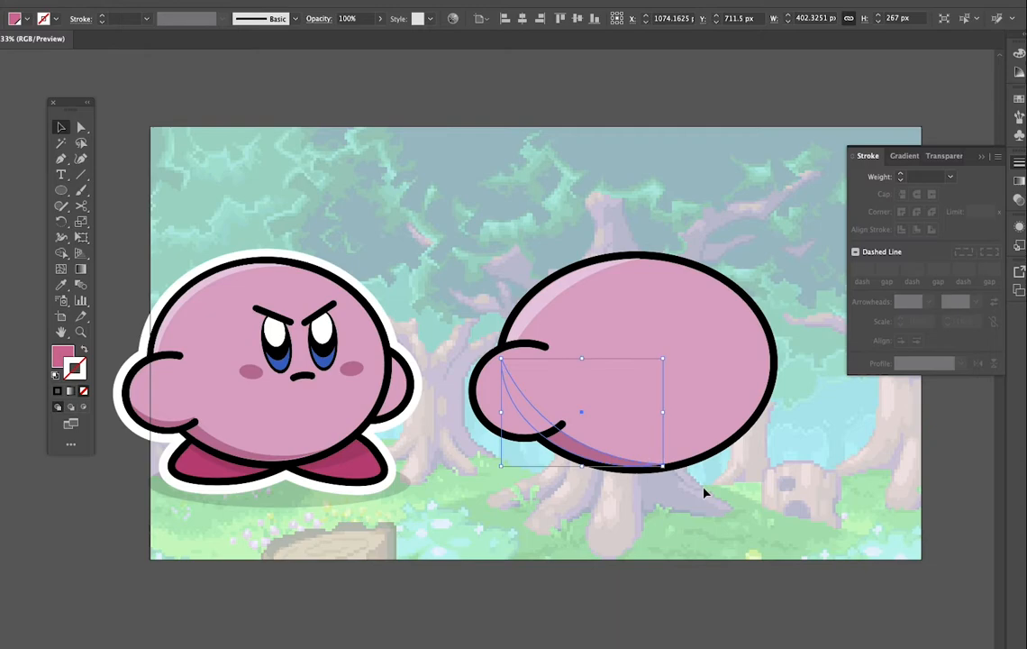
click(704, 491)
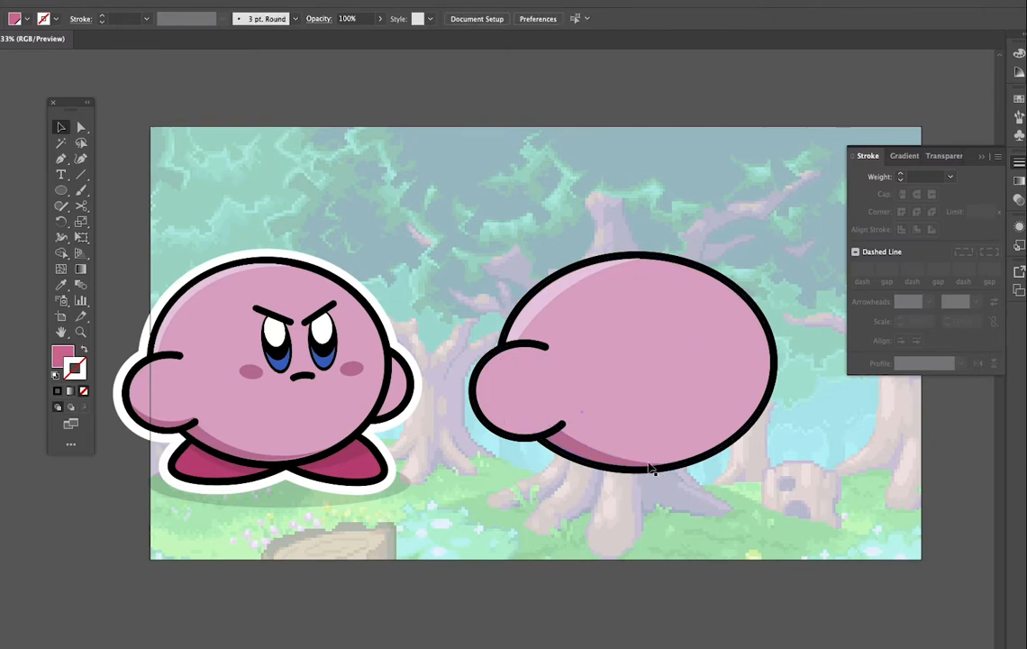
Duplicate the arm onto the middle of the body and reflect the copy across the vertical axis.
scroll(676, 401, right, 2)
scroll(700, 396, down, 3)
scroll(700, 396, right, 3)
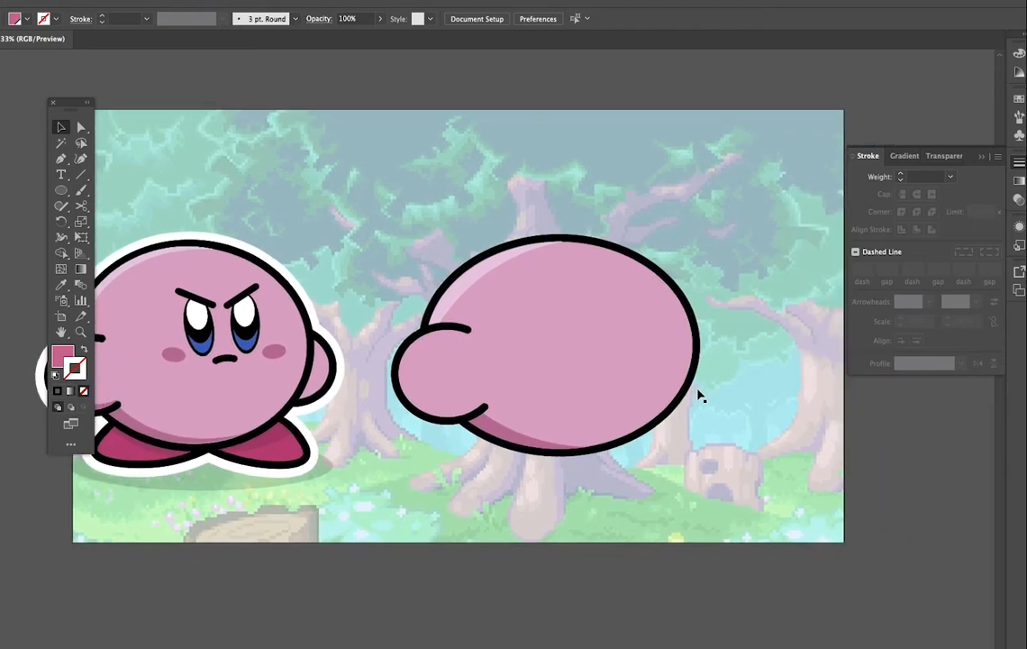
click(459, 362)
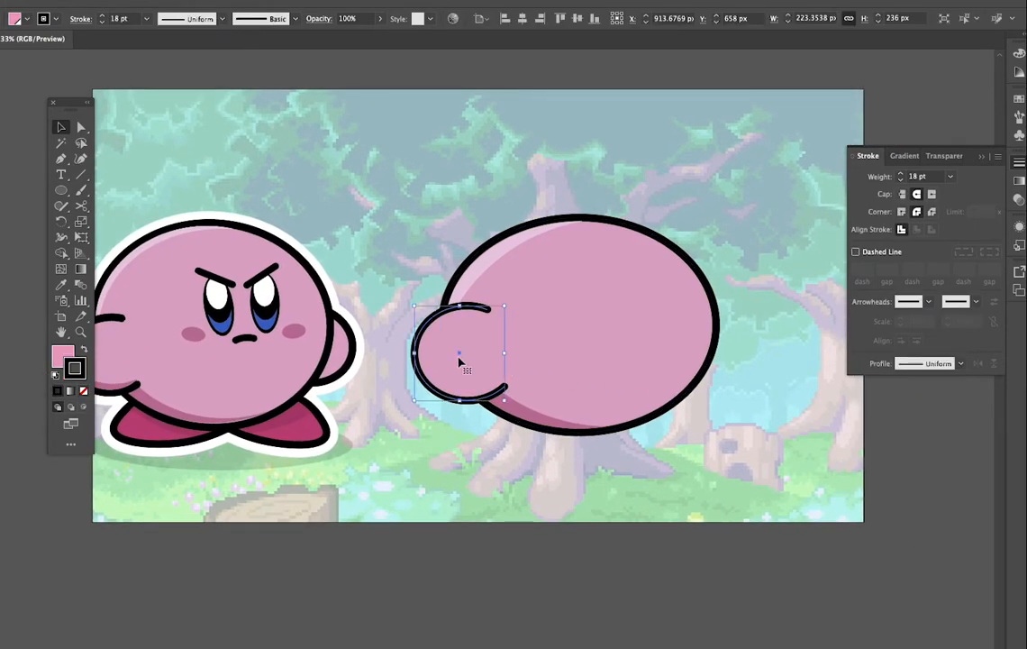
drag(459, 358, 588, 349)
right_click(582, 342)
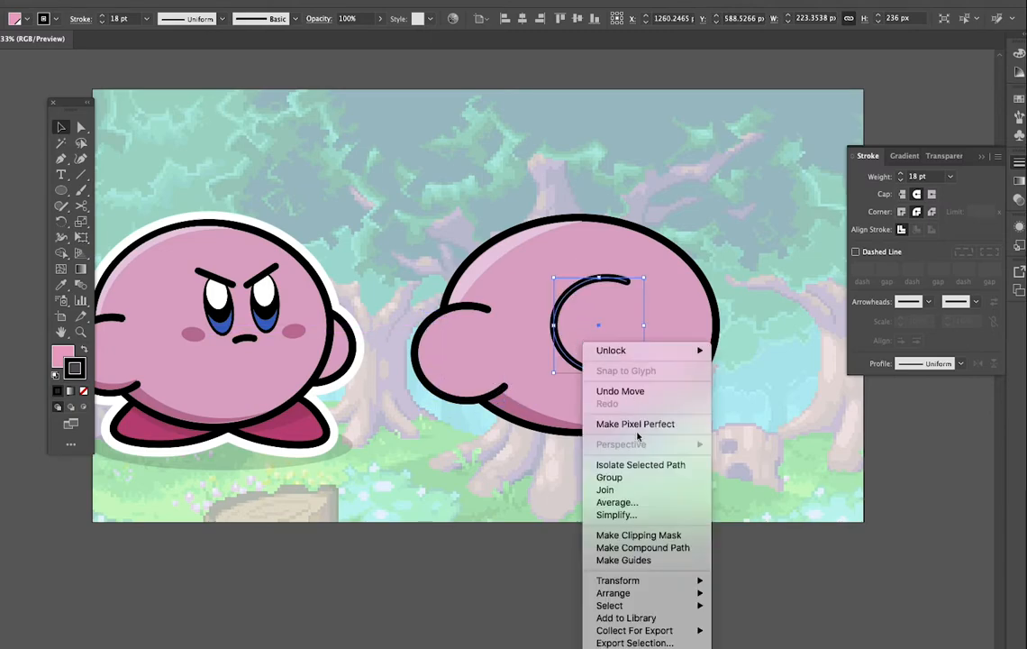
mouse_move(646, 581)
click(732, 596)
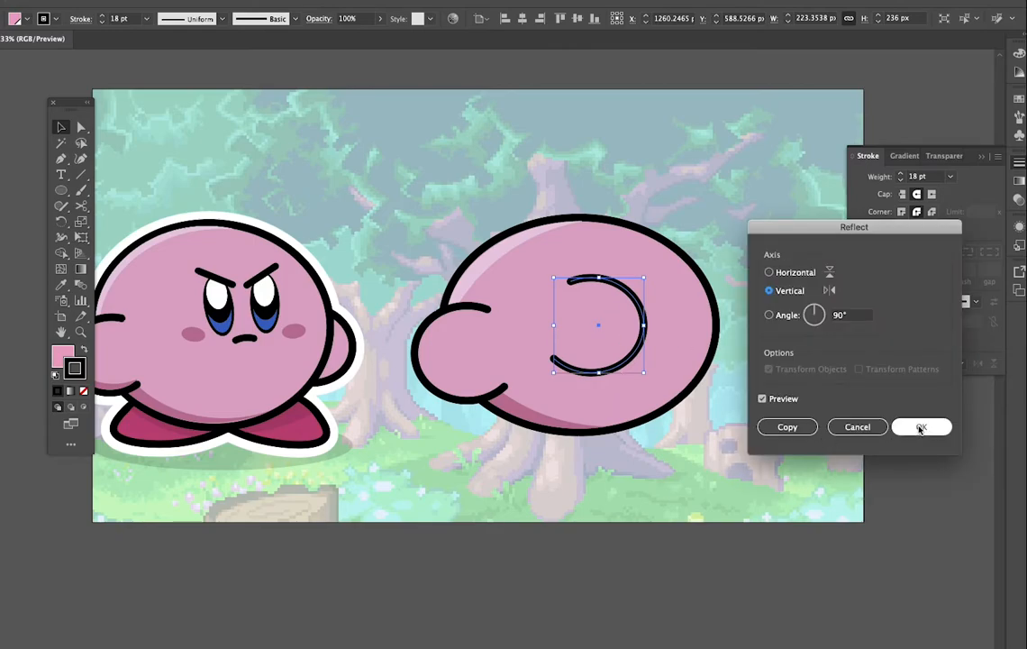
click(920, 427)
Move the mirrored arm to the body's right edge and layer it behind the body but in front of the background.
mouse_move(717, 343)
mouse_down()
mouse_move(725, 387)
mouse_move(716, 344)
mouse_up()
right_click(715, 345)
mouse_move(748, 595)
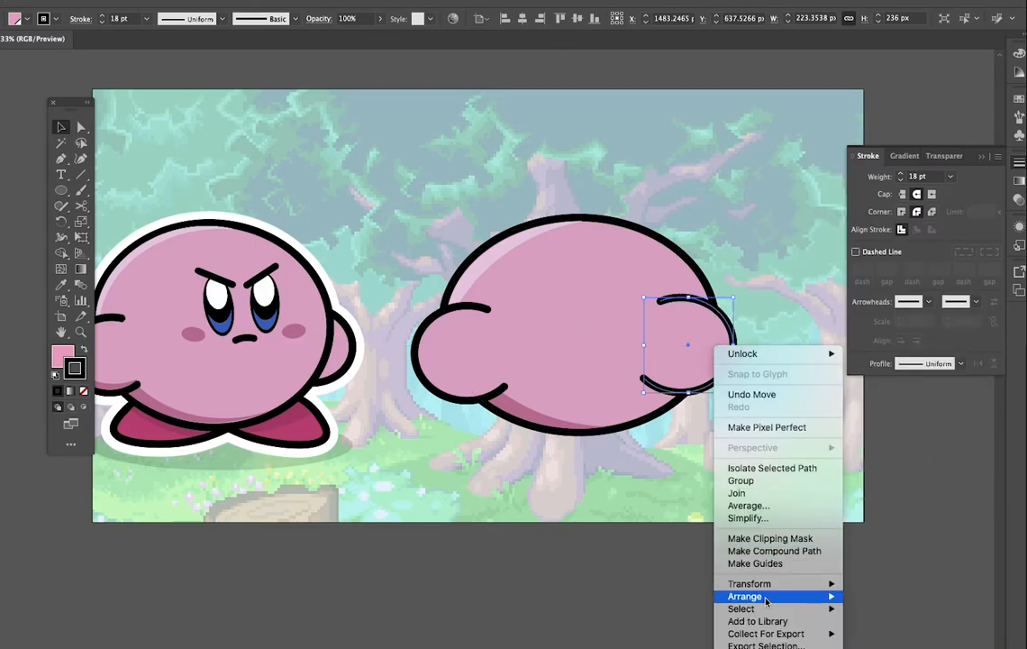
click(879, 632)
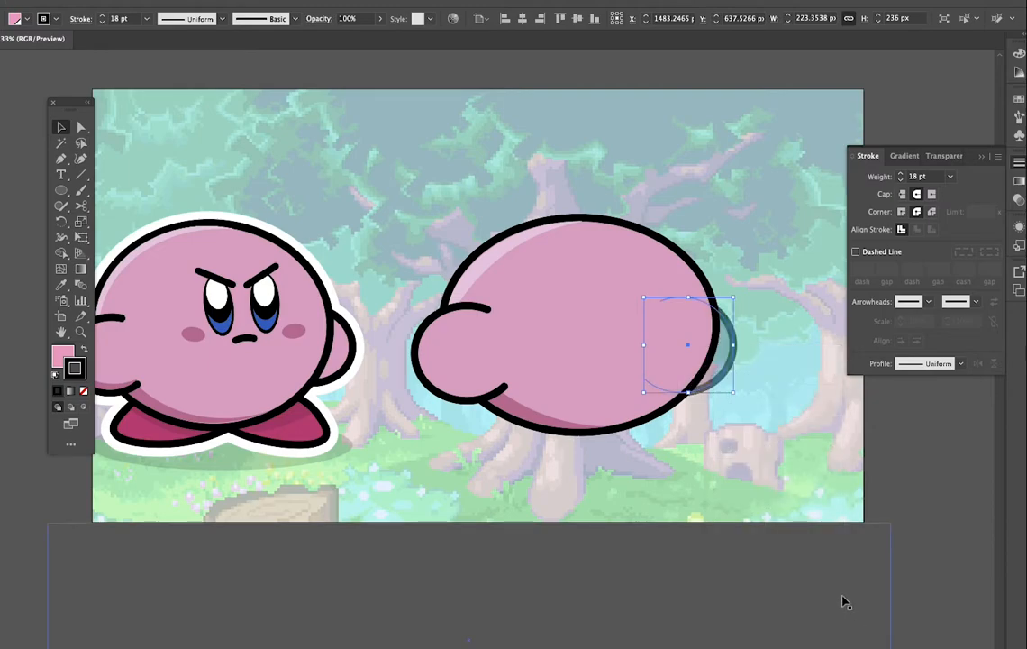
key(ctrl+bracketright)
key(ctrl+bracketright)
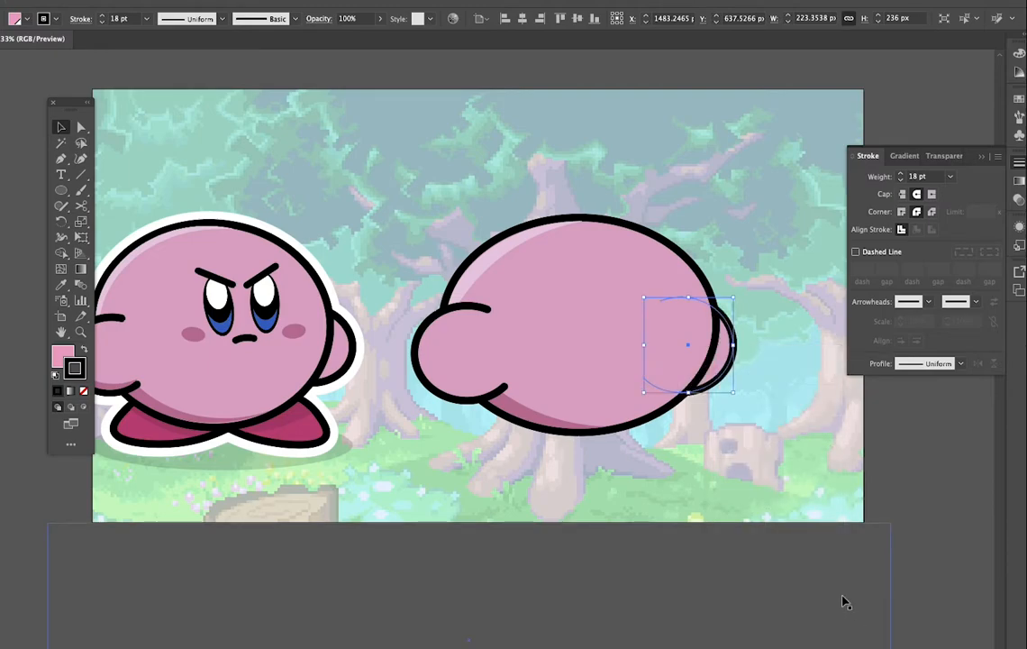
Shift the right arm slightly outward and downward, and rotate it slightly clockwise against the body's edge.
click(926, 500)
mouse_move(722, 373)
mouse_down()
mouse_move(728, 368)
mouse_move(737, 387)
mouse_up()
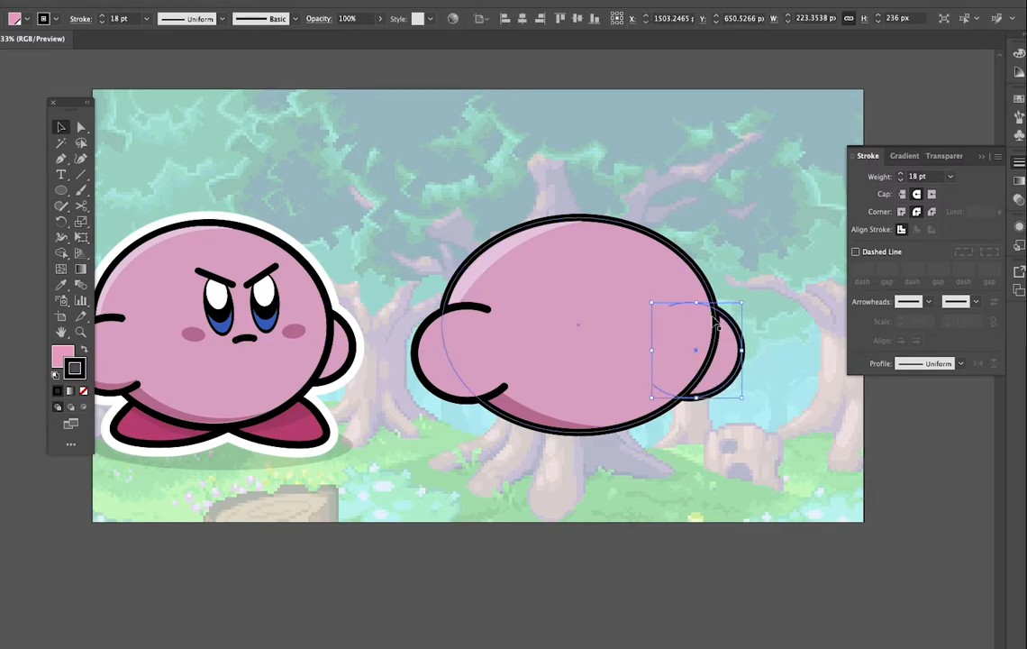
drag(698, 302, 735, 363)
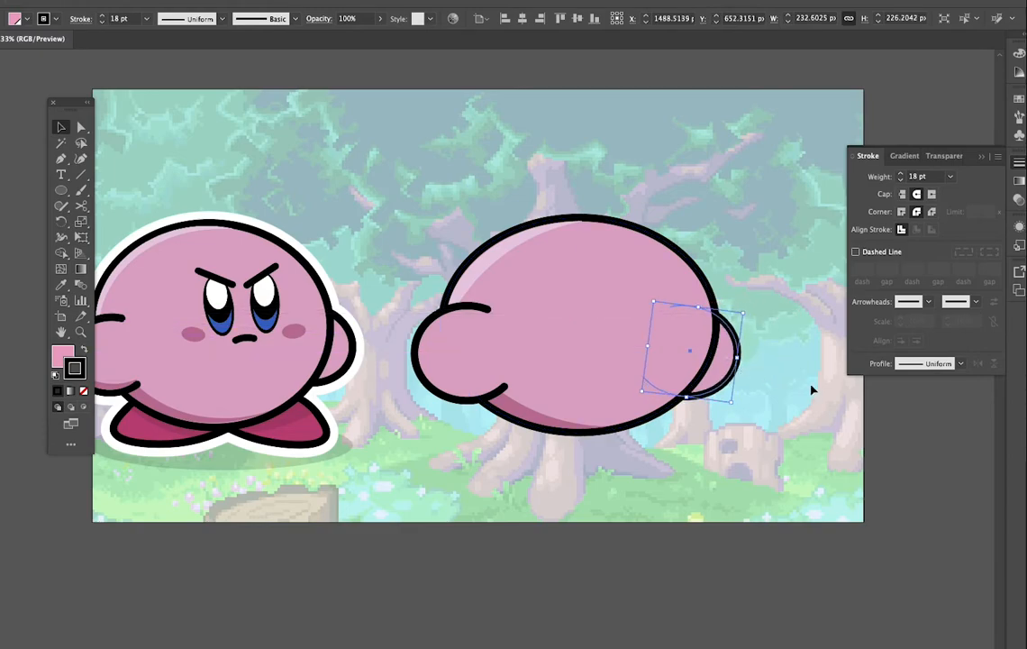
click(881, 471)
Draw a closed, curved foot shape about 287 × 136 px below the body's lower-left edge with the Pen tool.
scroll(839, 460, left, 3)
scroll(839, 460, right, 2)
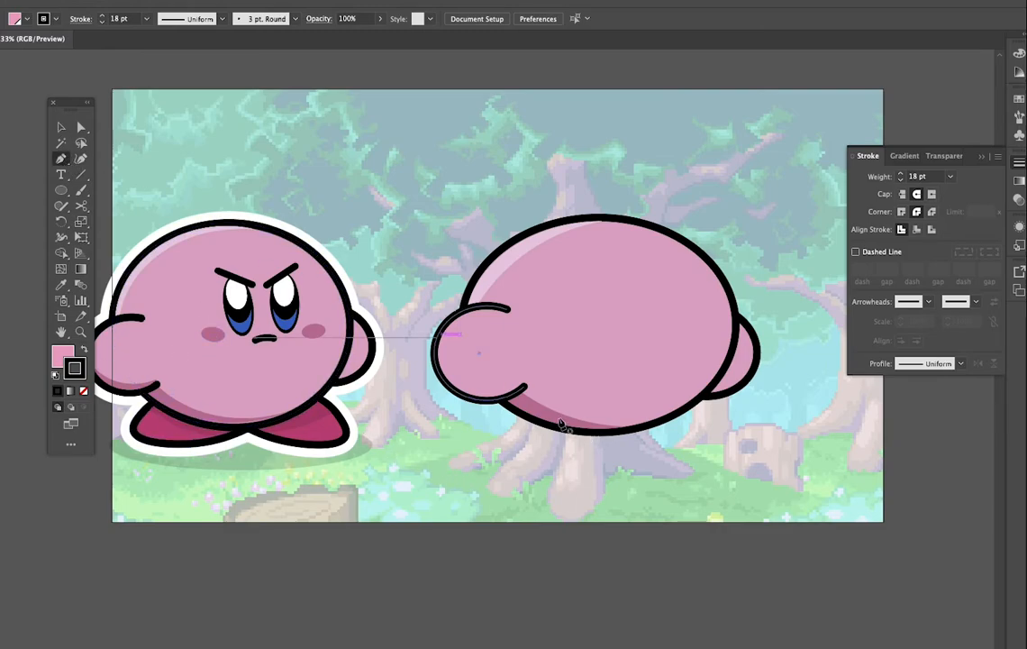
drag(541, 415, 510, 467)
drag(606, 433, 634, 395)
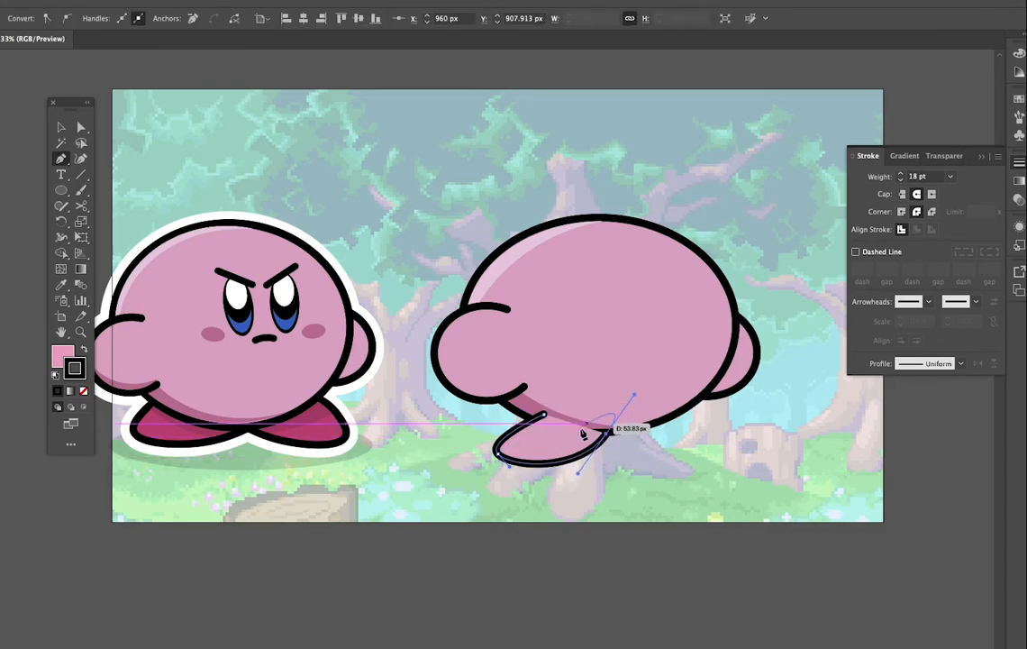
click(545, 415)
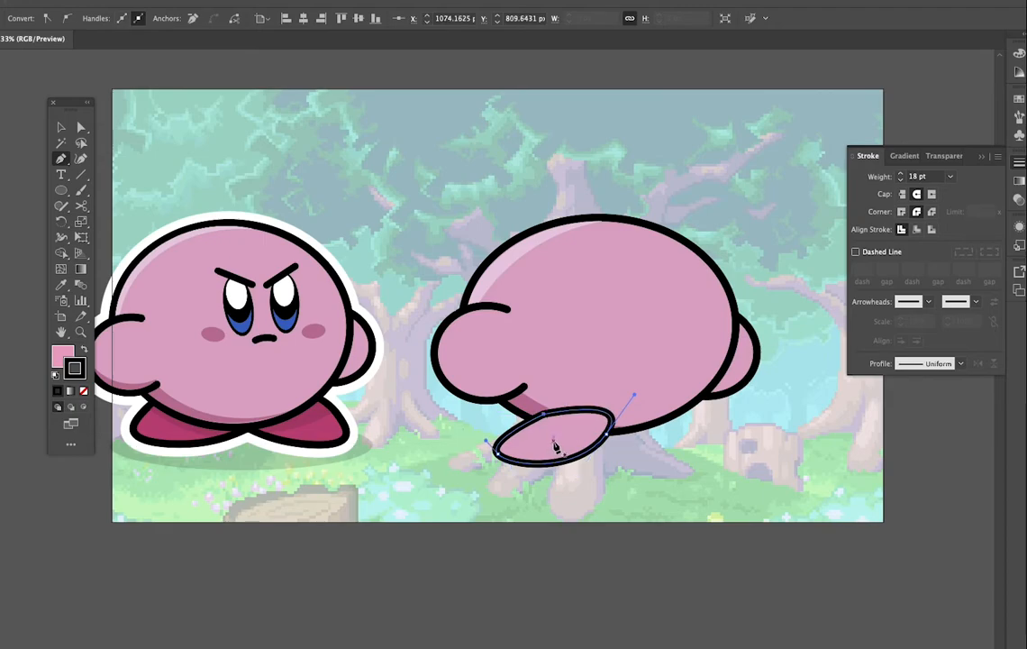
Send the foot behind the body and apply the dark pink fill of the reference Kirby's left foot to it.
key(v)
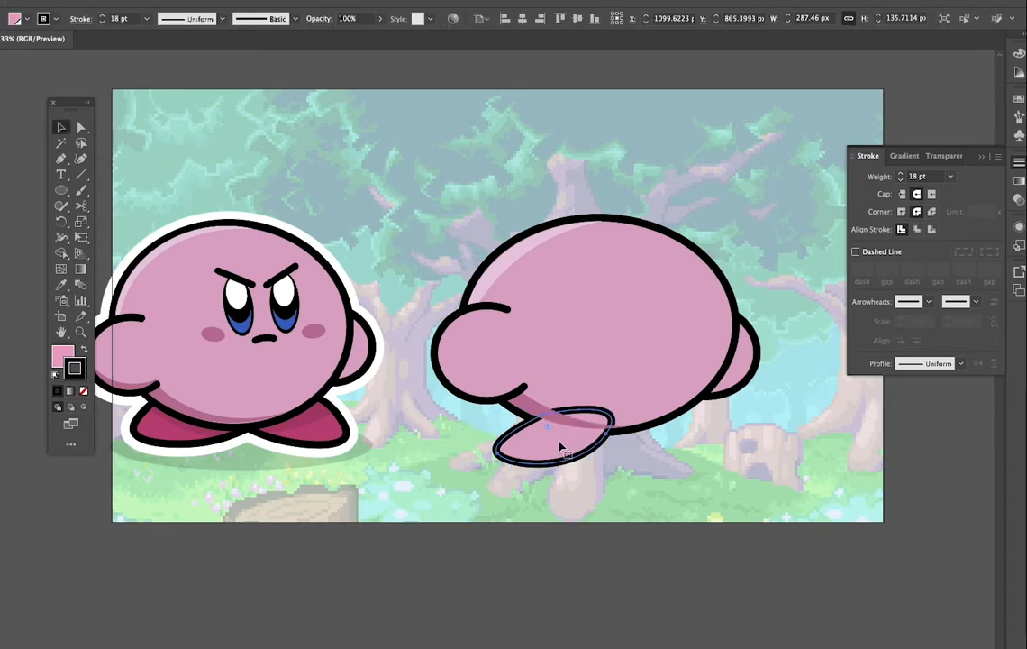
key(shift+super+bracketleft)
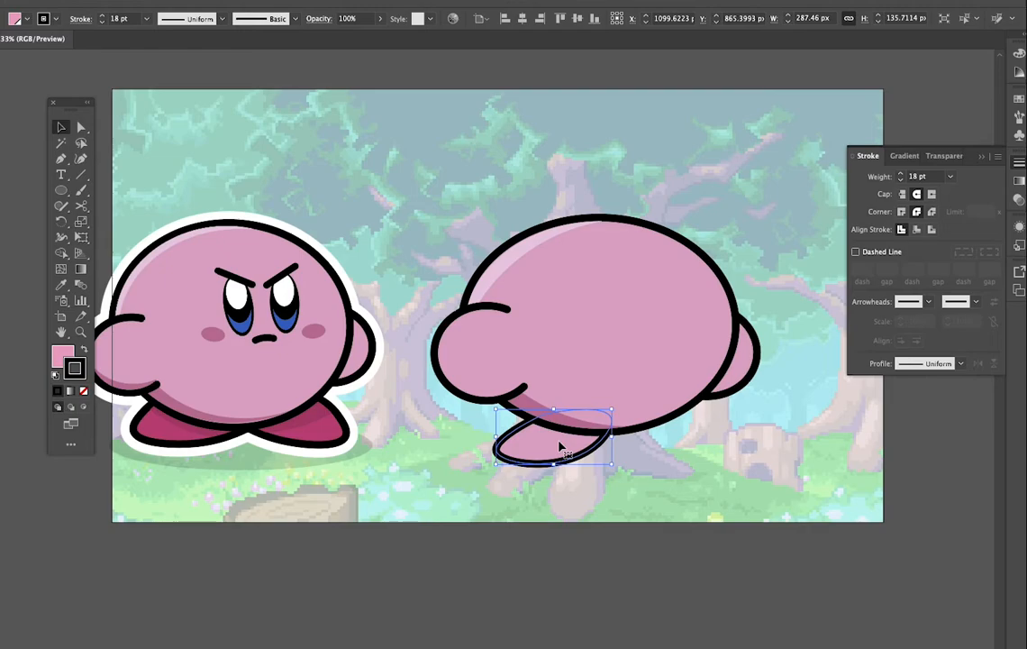
key(i)
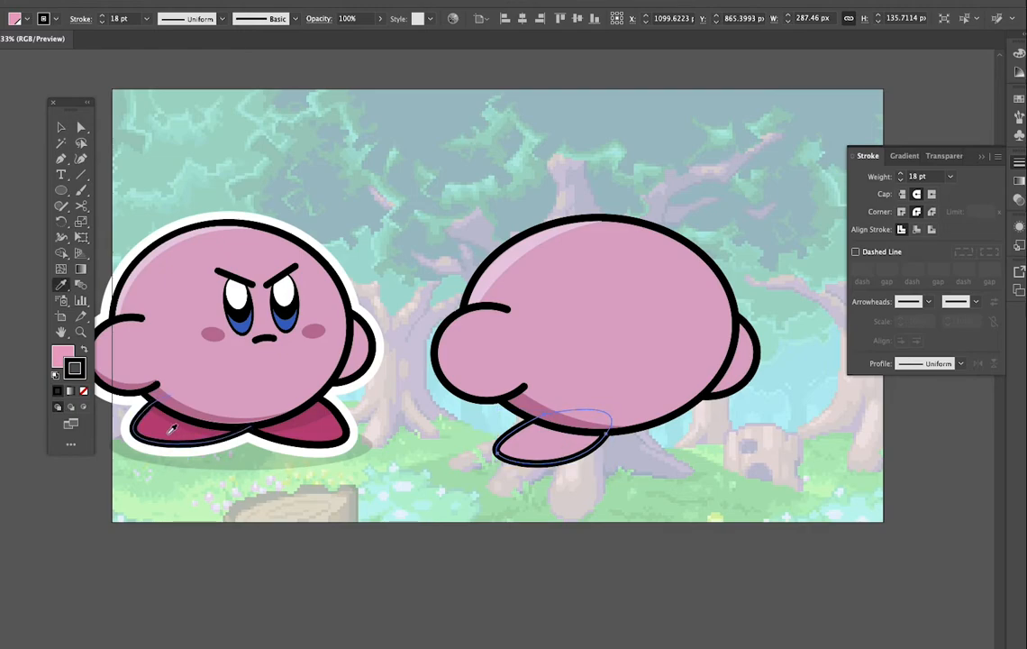
click(169, 429)
key(v)
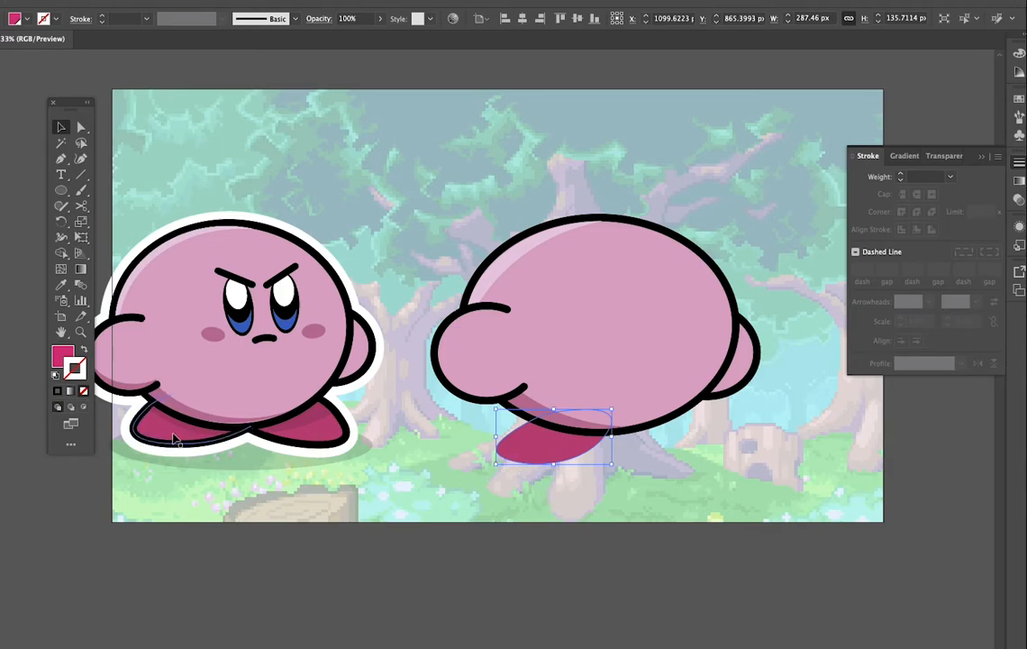
Give the foot a black stroke with a weight of 20 pt.
click(51, 19)
click(34, 43)
click(146, 18)
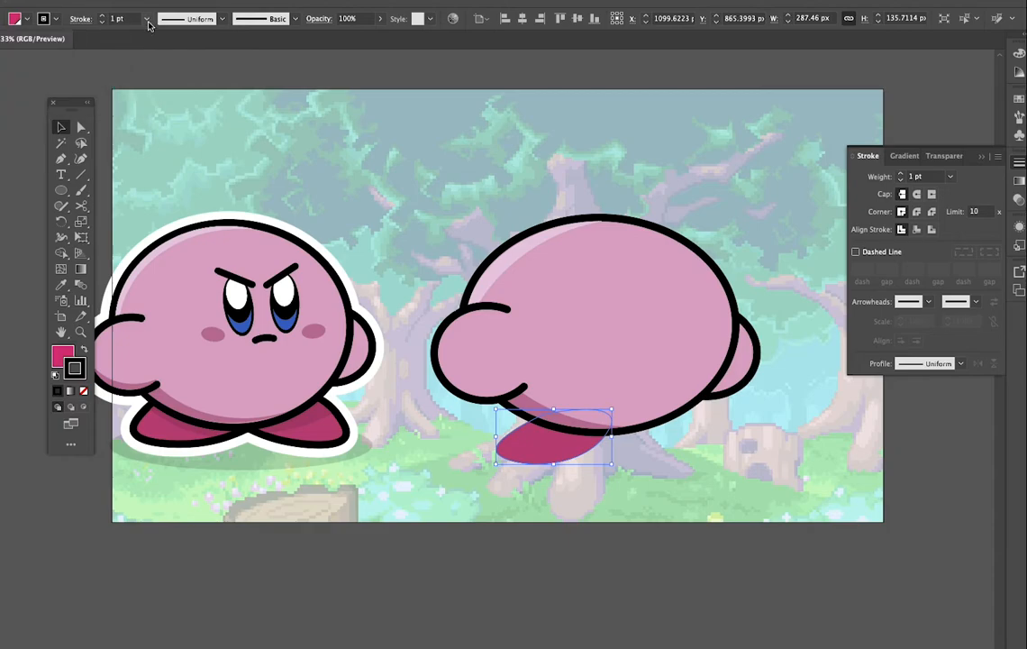
click(146, 18)
click(168, 278)
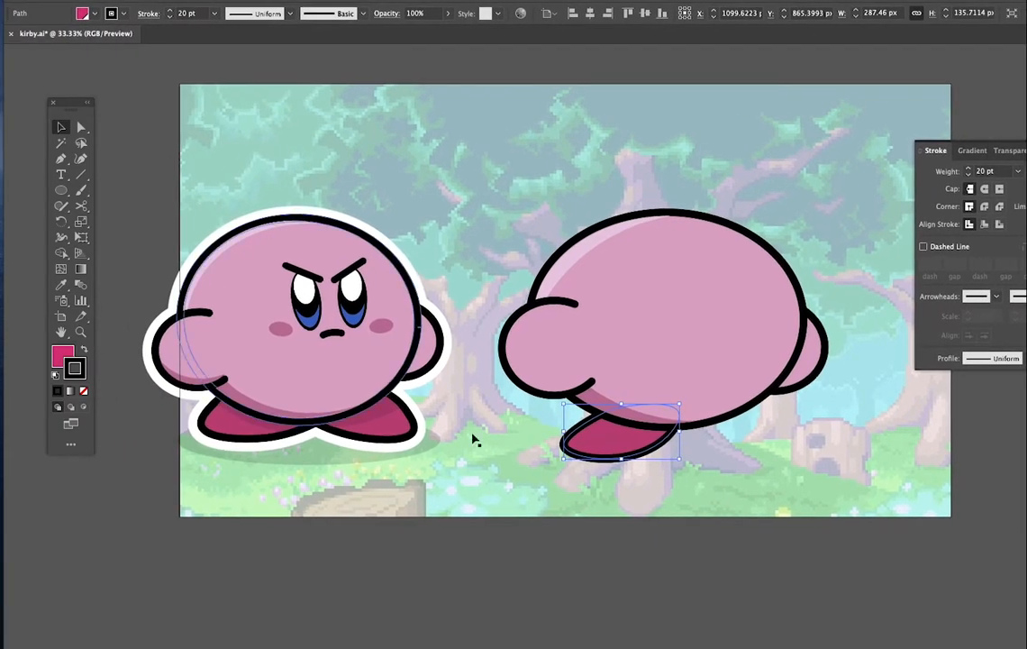
Reshape the foot with the Curvature tool into a fuller form about 292 × 156 px, adjusting its upper, right and bottom curves.
key(shift+grave)
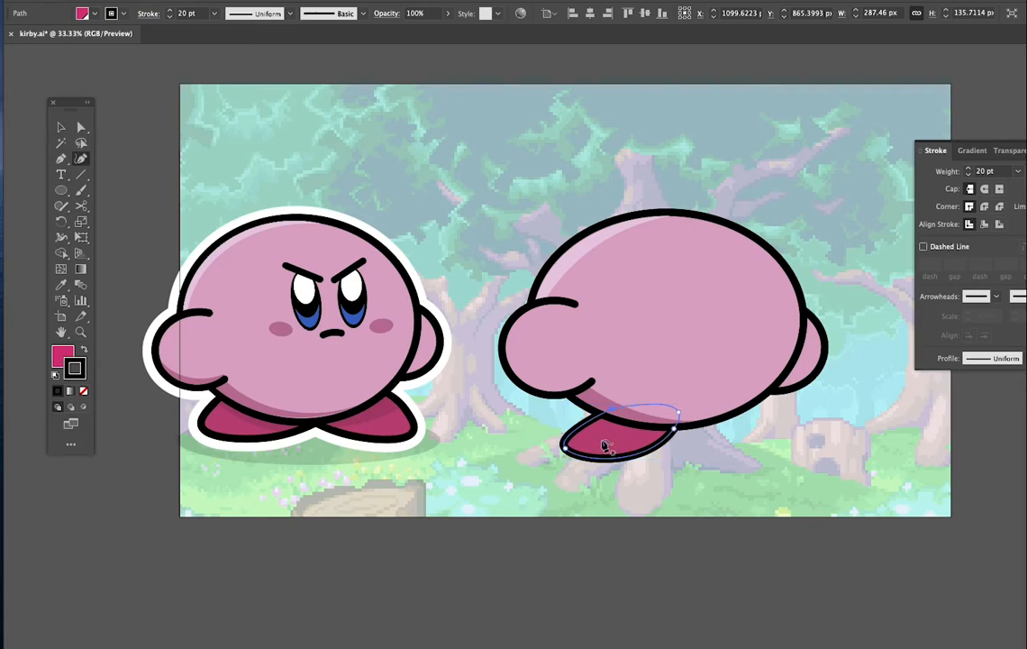
mouse_move(676, 431)
mouse_down()
mouse_move(691, 432)
mouse_move(682, 426)
mouse_up()
drag(612, 409, 595, 406)
drag(629, 458, 629, 459)
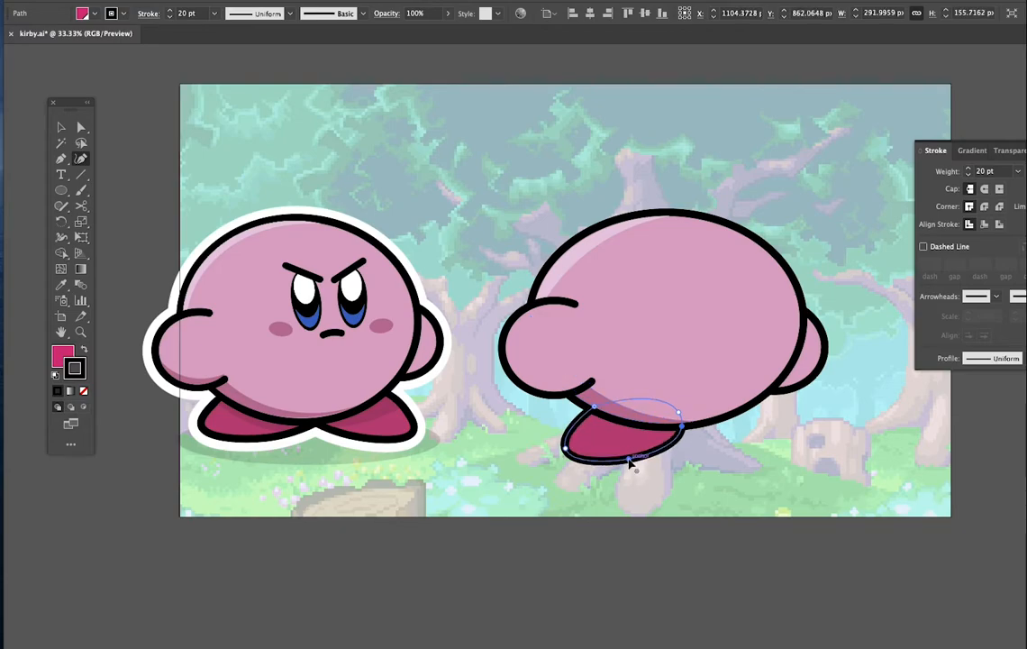
key(v)
click(581, 551)
click(620, 446)
click(619, 446)
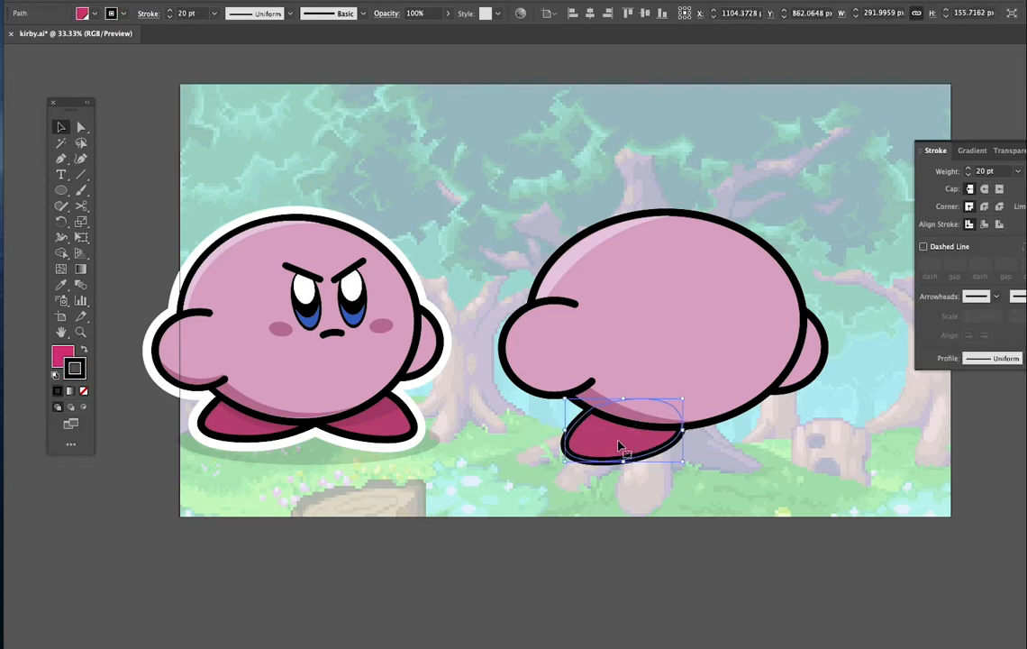
Isolate the foot and draw a closed four-sided shading shape about 228 × 71 px across its upper part with the Pen tool.
scroll(620, 445, up, 1)
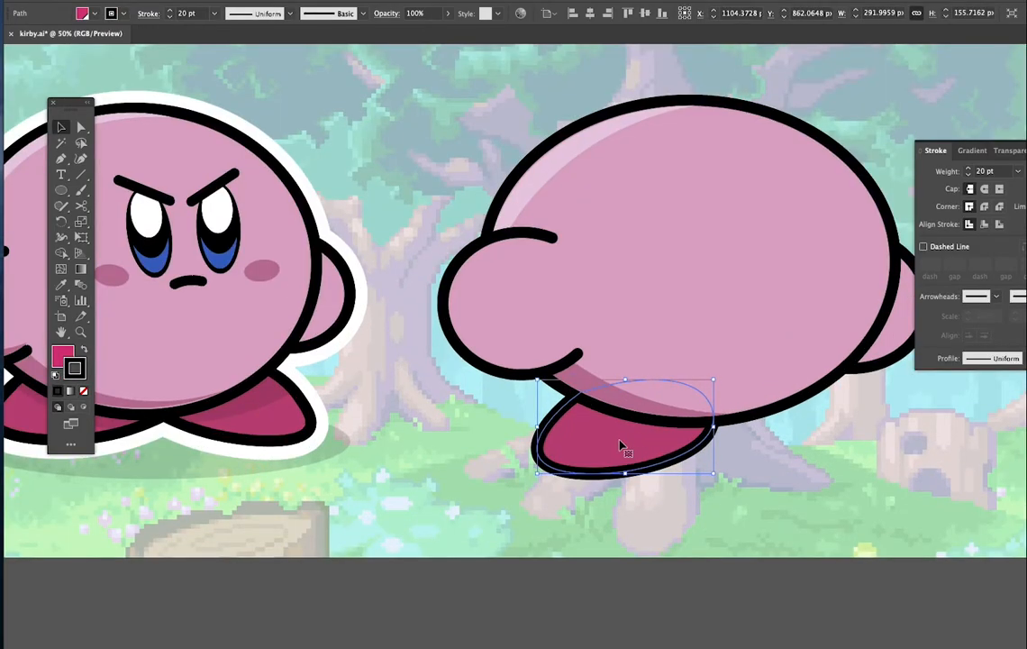
double_click(622, 446)
click(54, 161)
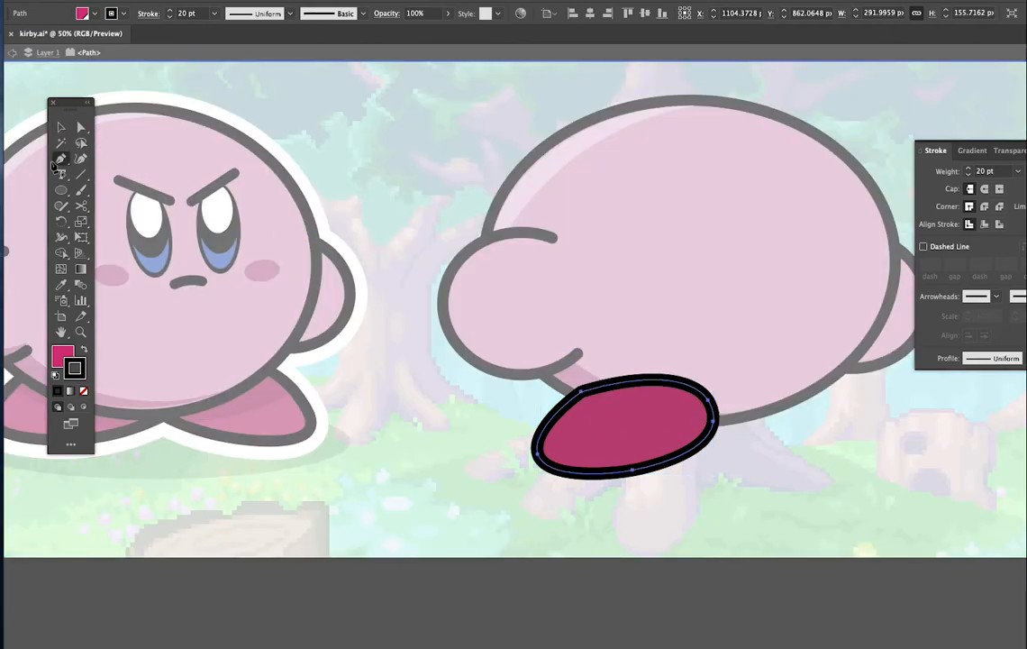
click(578, 404)
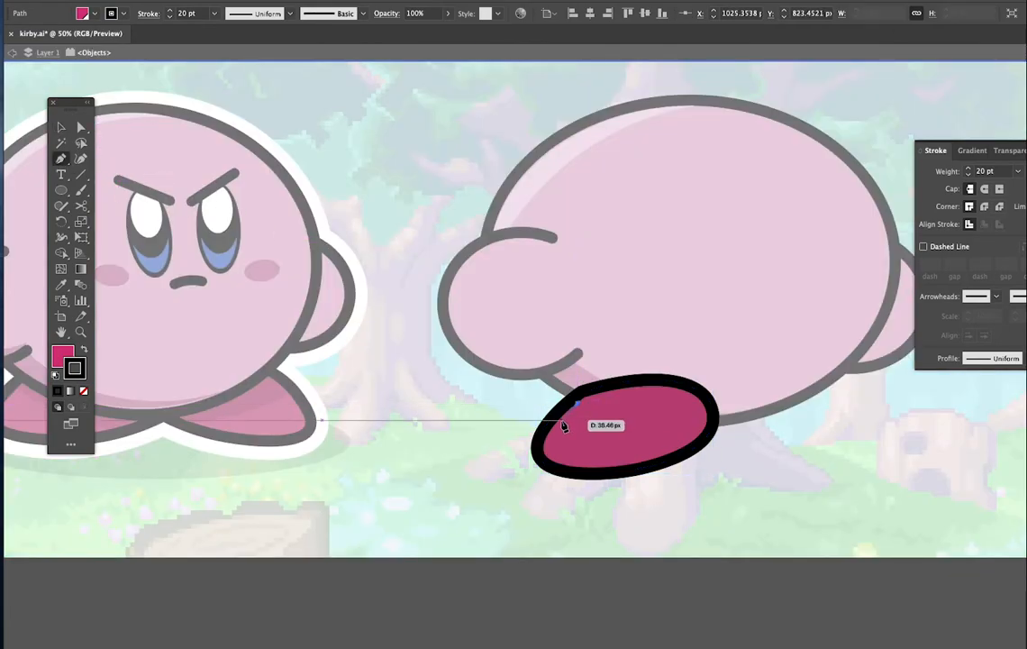
click(561, 422)
click(668, 445)
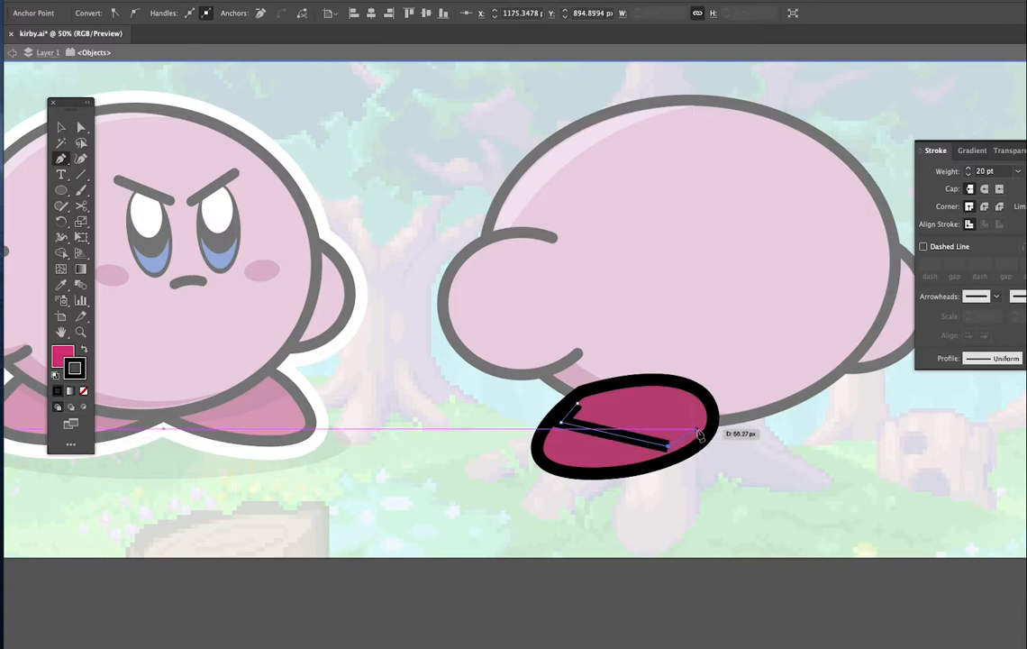
click(698, 430)
click(577, 405)
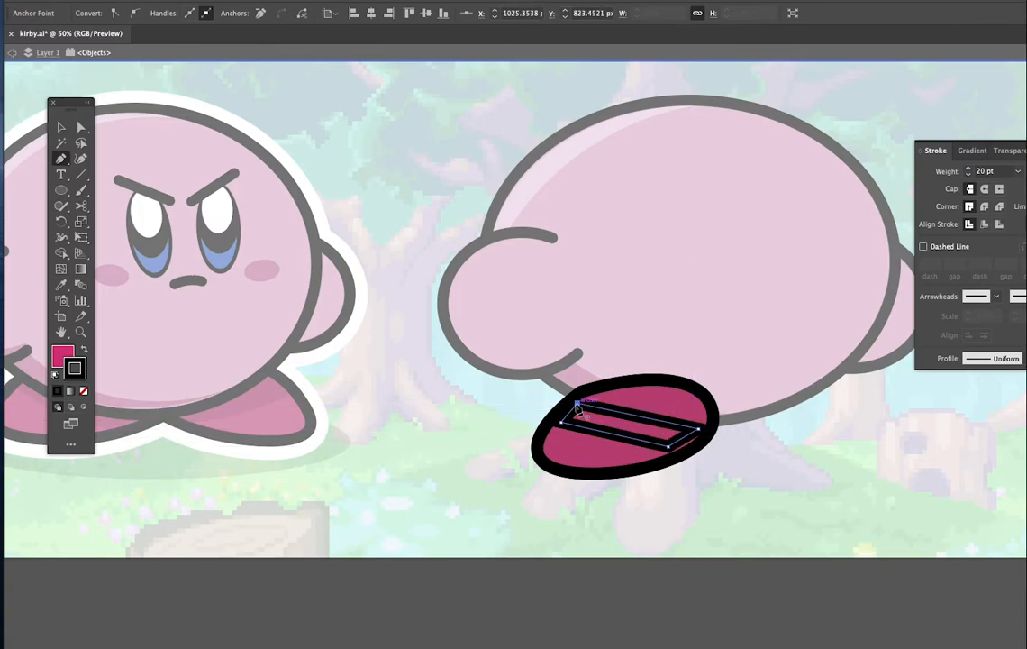
key(v)
double_click(477, 492)
Apply the darker shading fill of the reference Kirby's right foot, without a stroke, to the new four-sided shape.
click(605, 430)
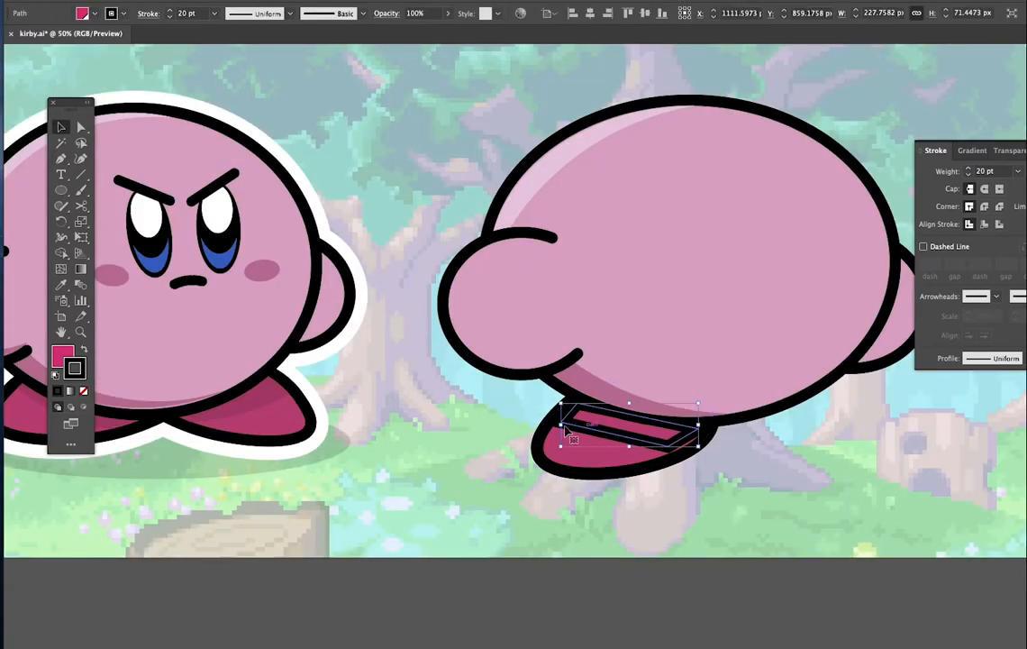
key(i)
click(266, 396)
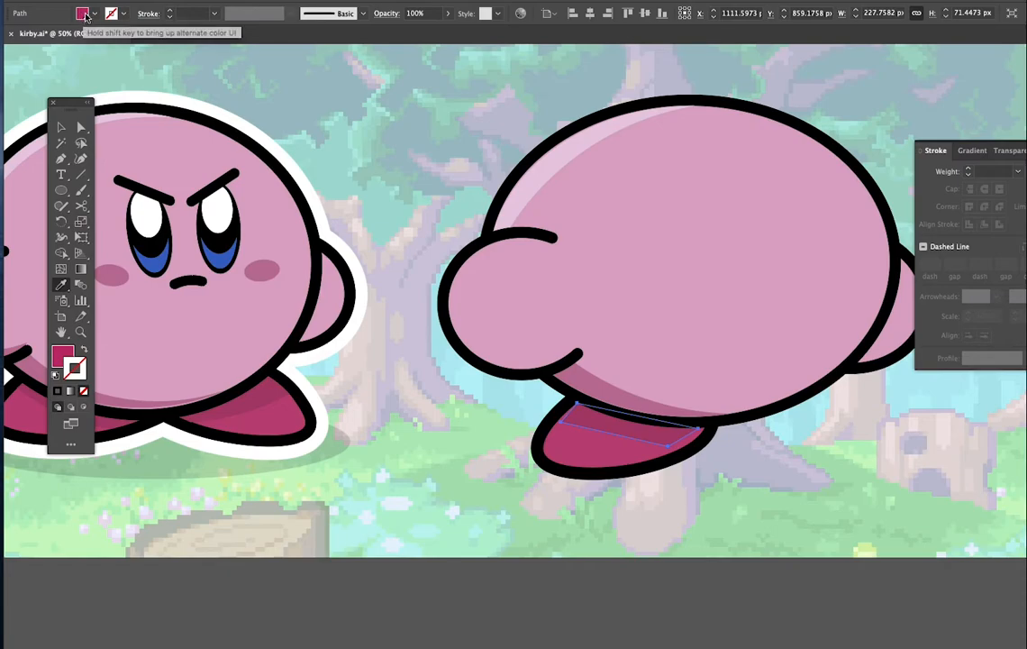
click(60, 129)
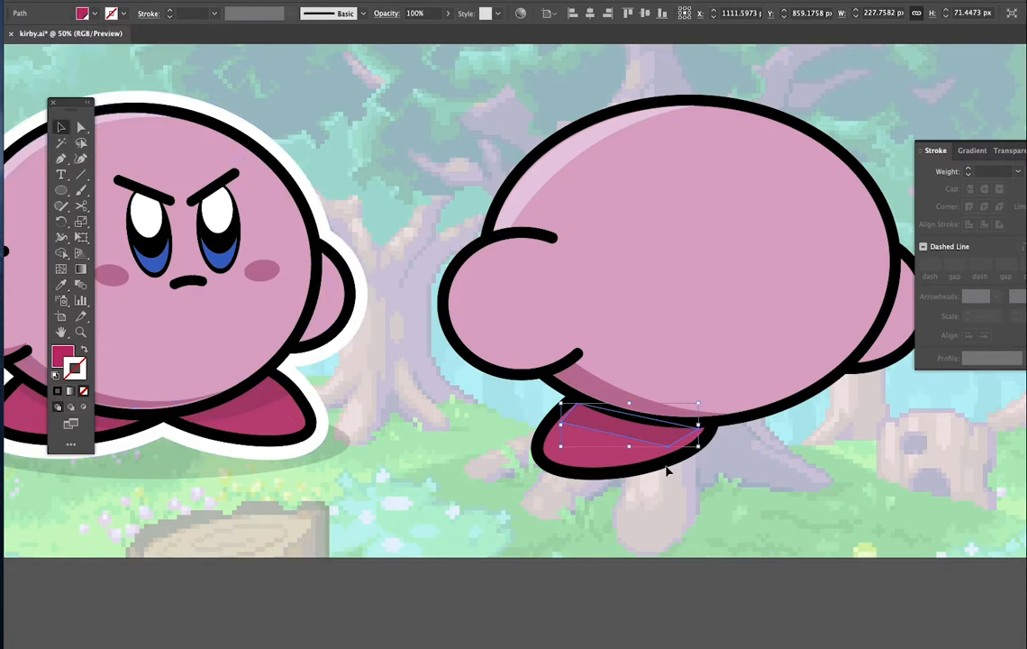
Fit the shading shape to the foot with the Curvature tool, bending its edges along the outlines to about 236 × 74 px.
key(shift+grave)
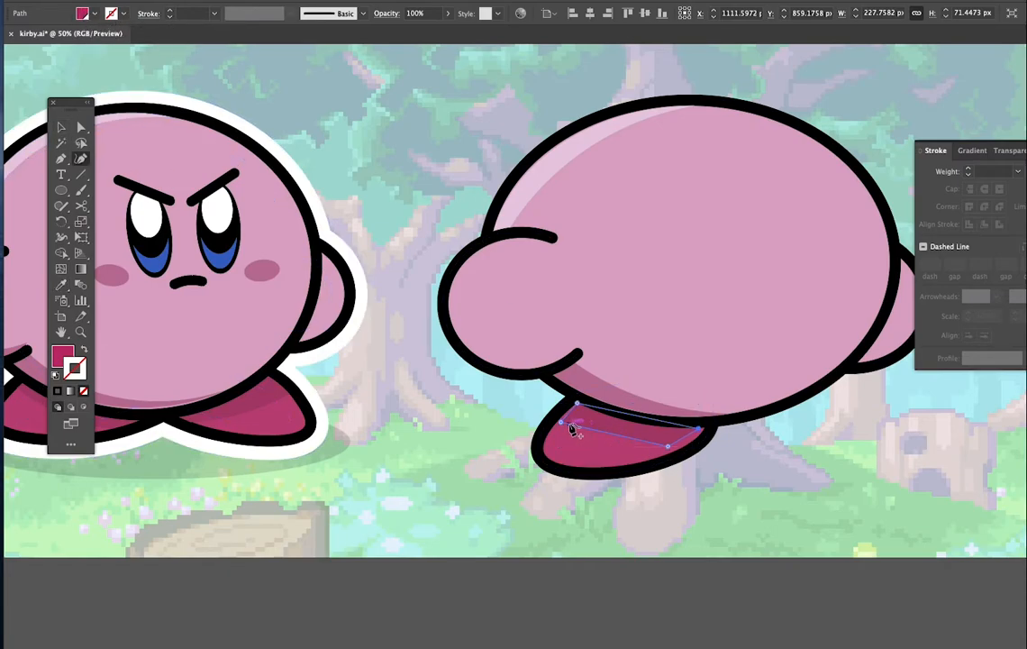
click(602, 437)
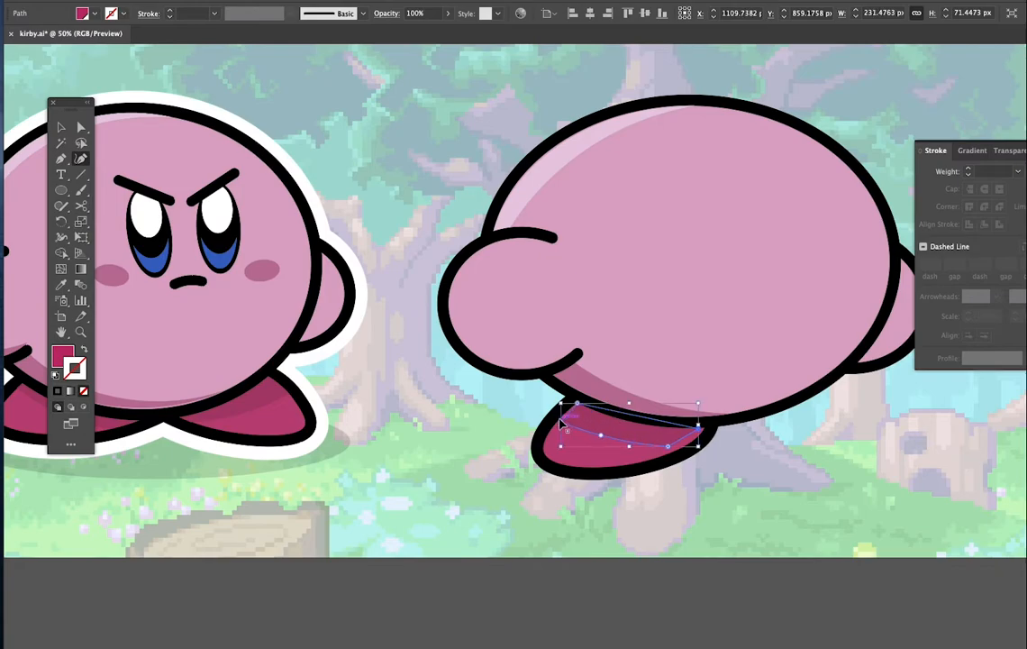
scroll(559, 422, up, 3)
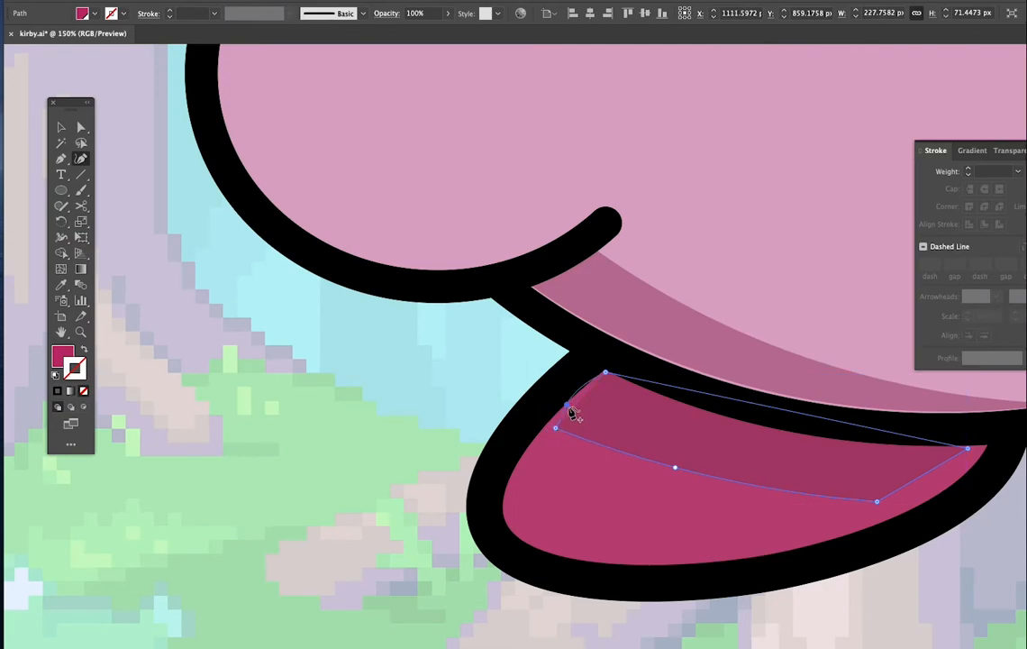
drag(878, 502, 915, 506)
drag(969, 450, 984, 446)
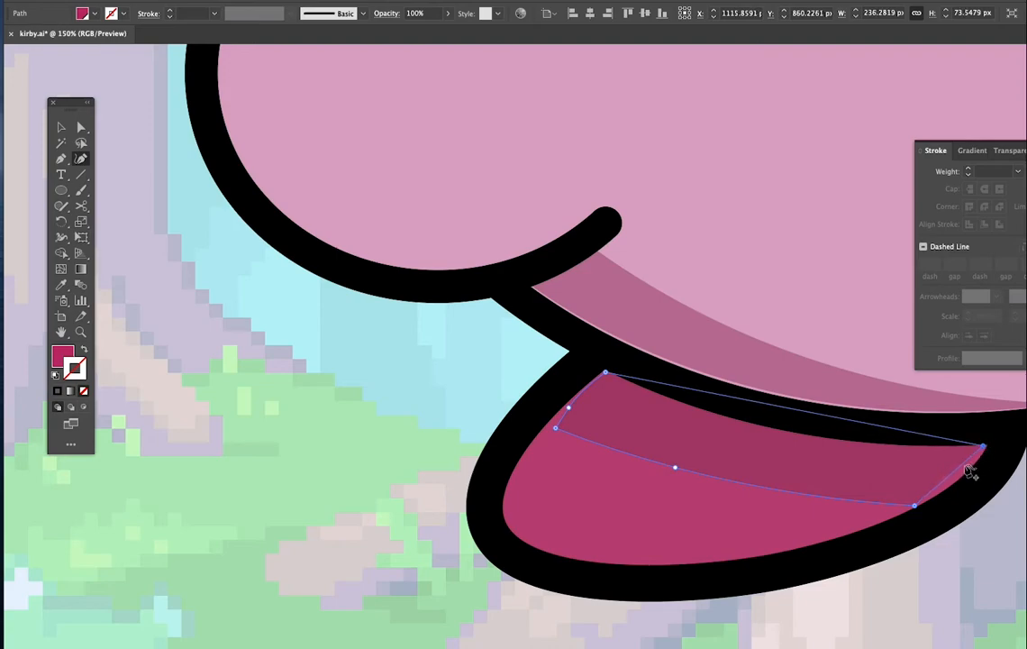
click(963, 475)
click(776, 431)
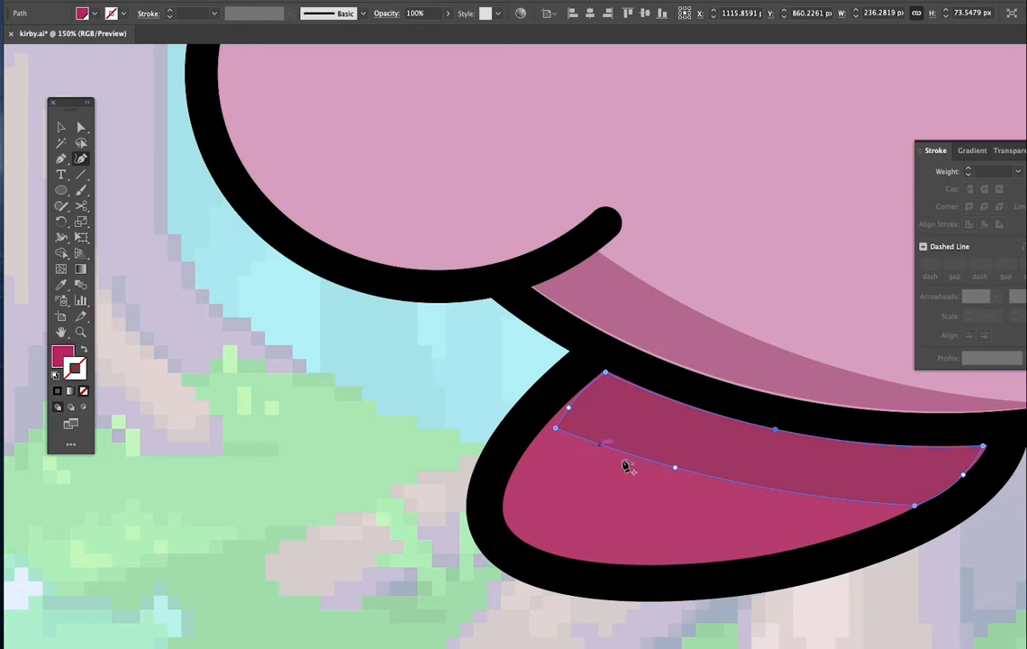
key(v)
click(420, 406)
scroll(527, 415, down, 5)
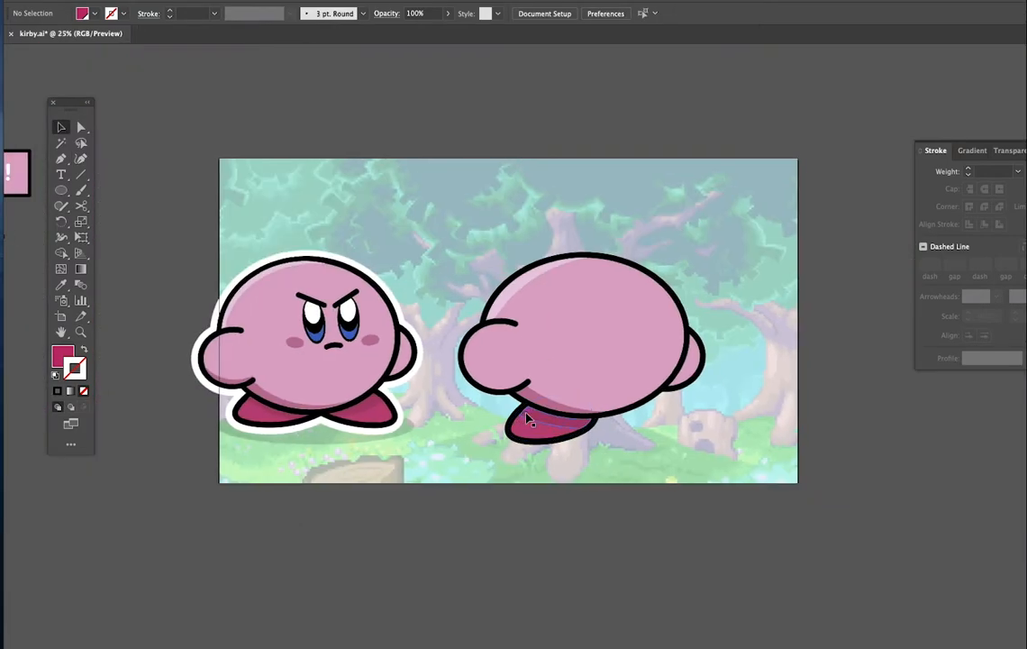
Duplicate the foot together with its shading onto the body and reflect the copy across the vertical axis.
scroll(527, 417, up, 3)
click(553, 450)
key(a)
drag(554, 453, 622, 356)
right_click(678, 324)
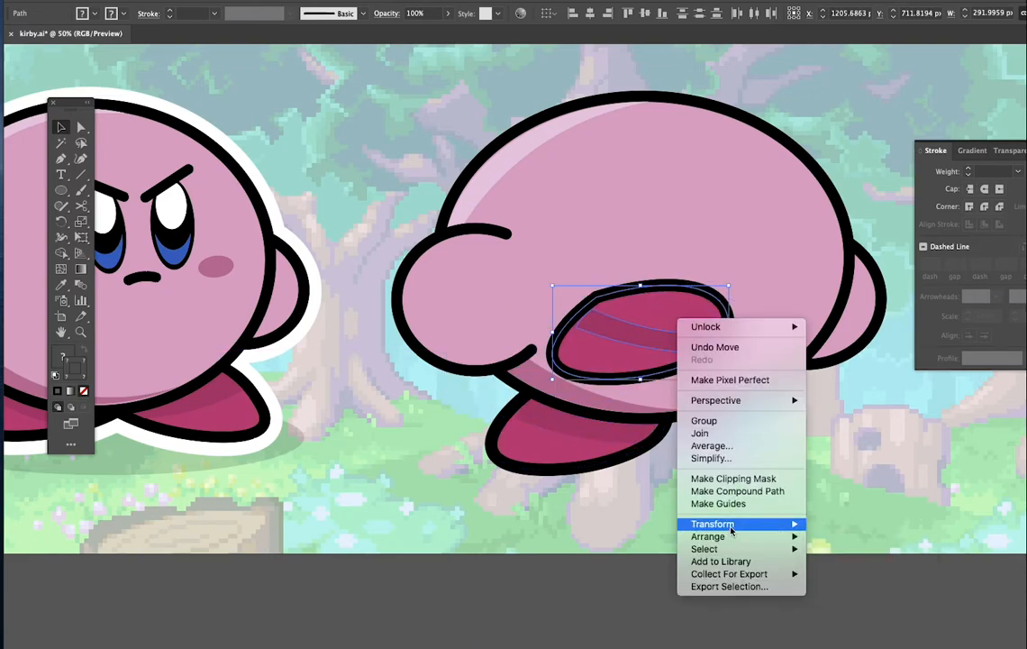
mouse_move(729, 524)
click(829, 570)
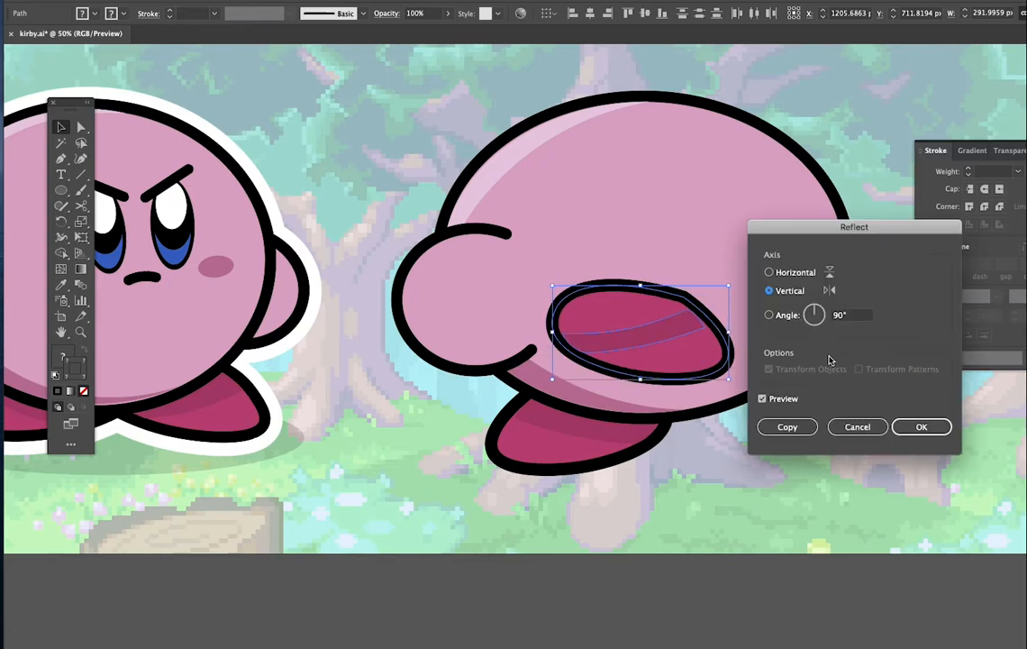
click(918, 427)
Move the reflected foot to the body's lower-right edge and group it with its shading.
drag(687, 363, 784, 420)
right_click(782, 420)
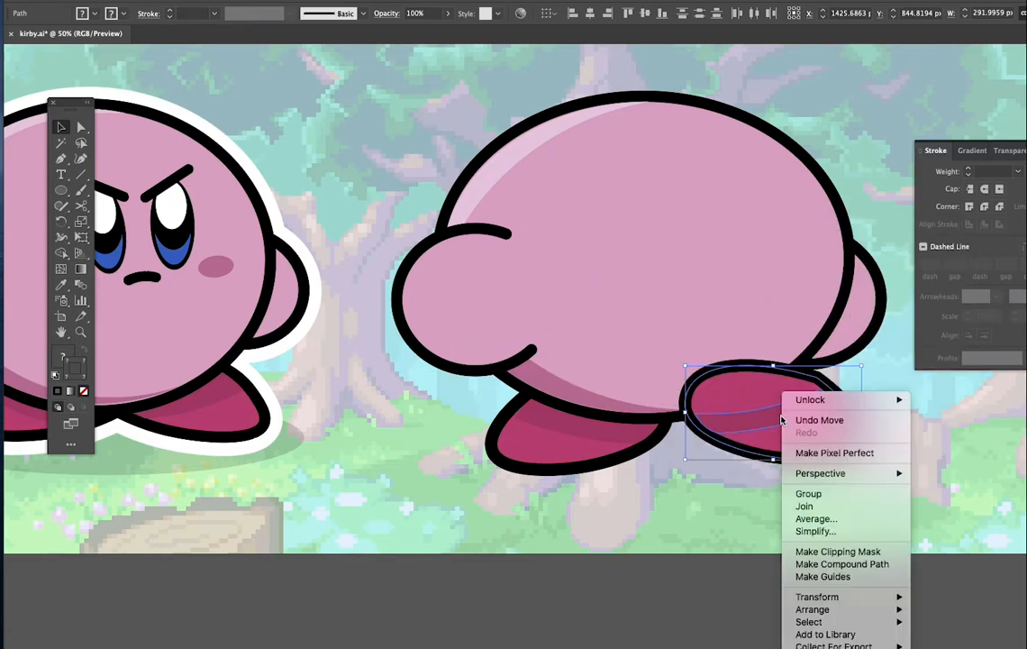
click(810, 493)
click(867, 429)
mouse_move(818, 428)
mouse_down()
mouse_move(852, 444)
mouse_move(795, 448)
mouse_move(815, 435)
mouse_up()
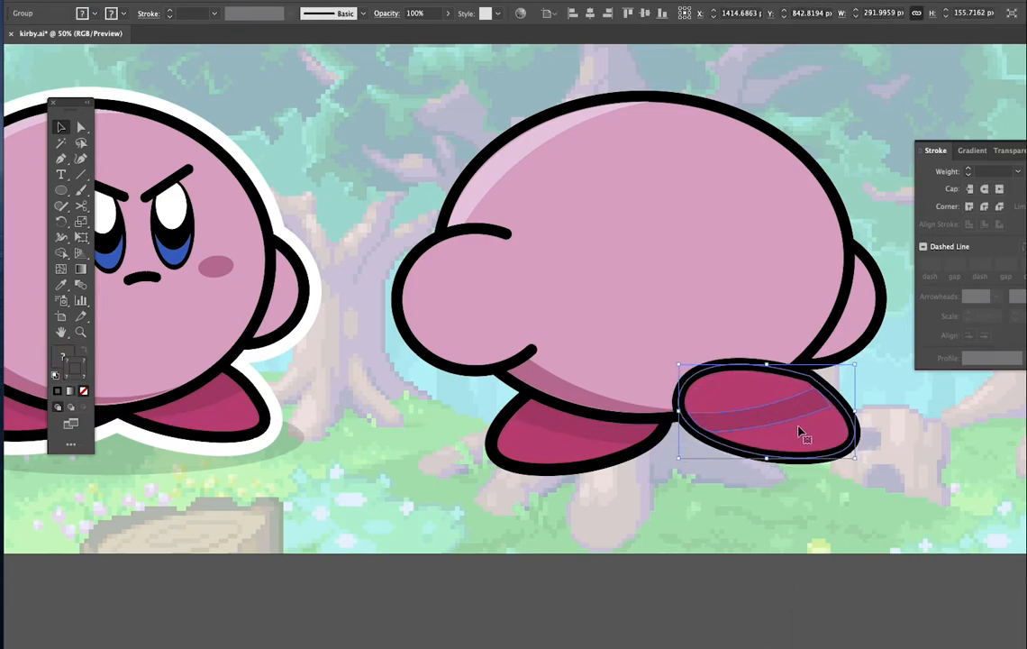
Send the grouped right foot behind the body, then tilt and reposition it under the lower-right edge, about 298 × 148 px.
right_click(800, 429)
click(784, 521)
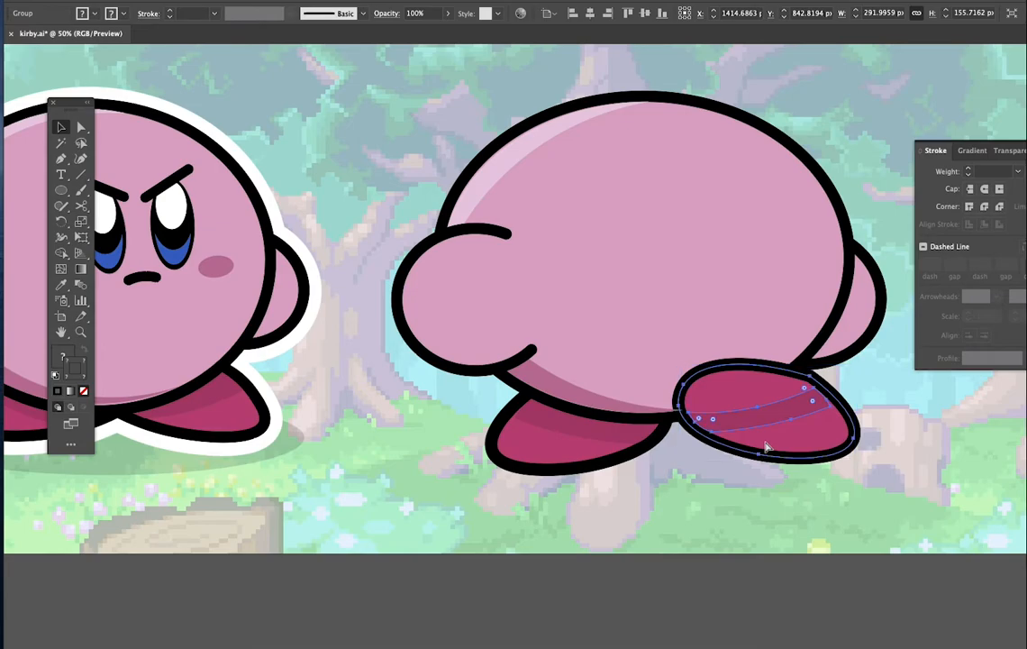
key(ctrl+bracketleft)
drag(768, 451, 735, 455)
drag(828, 467, 788, 431)
click(754, 484)
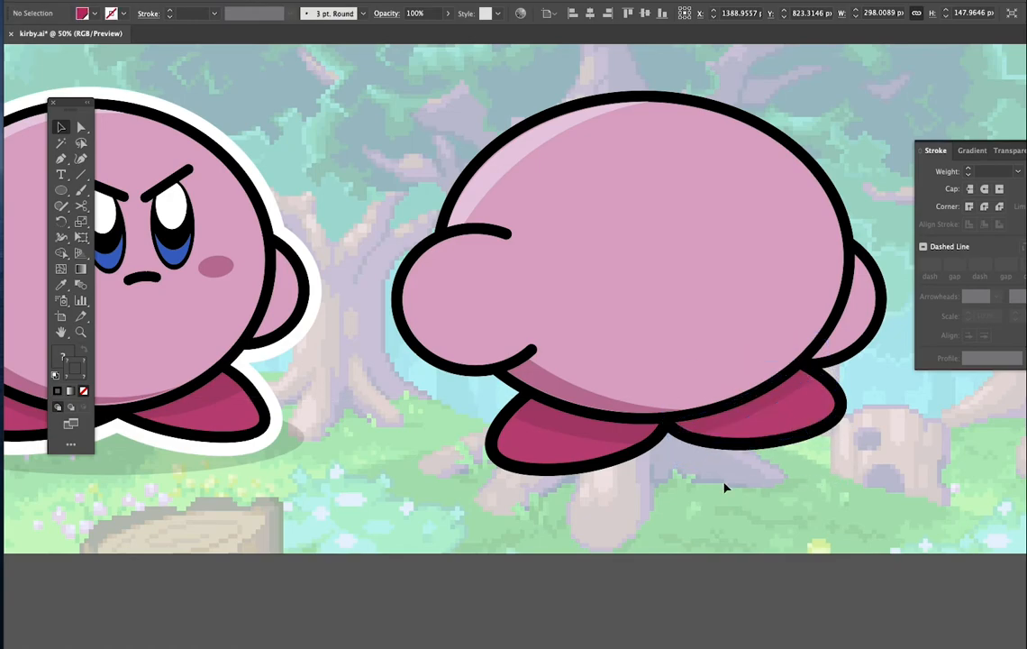
key(super+minus)
key(super+minus)
scroll(662, 475, up, 2)
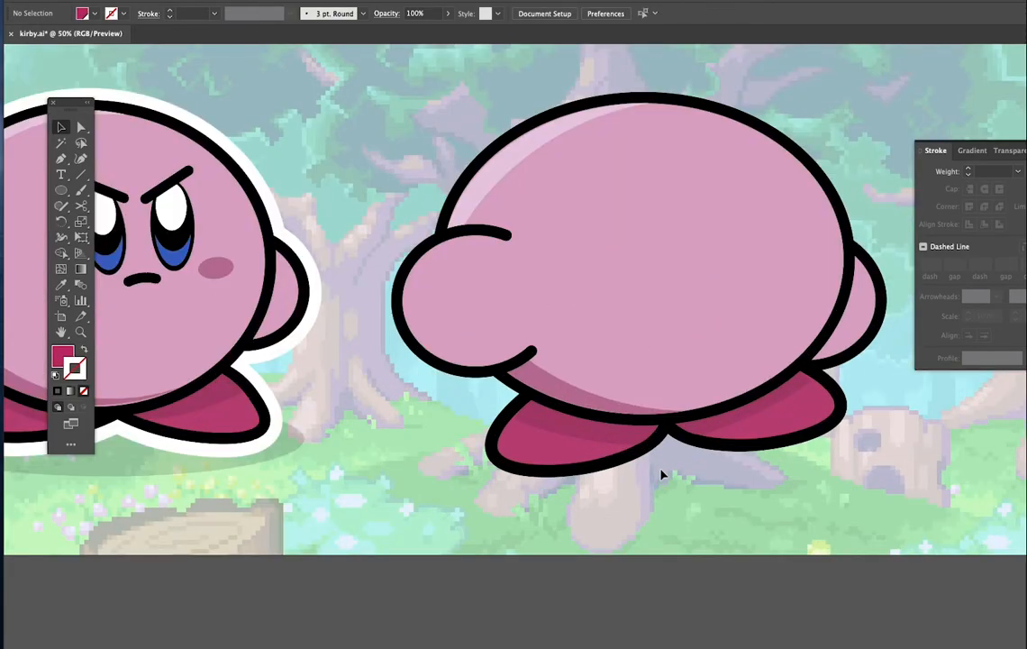
scroll(662, 475, down, 1)
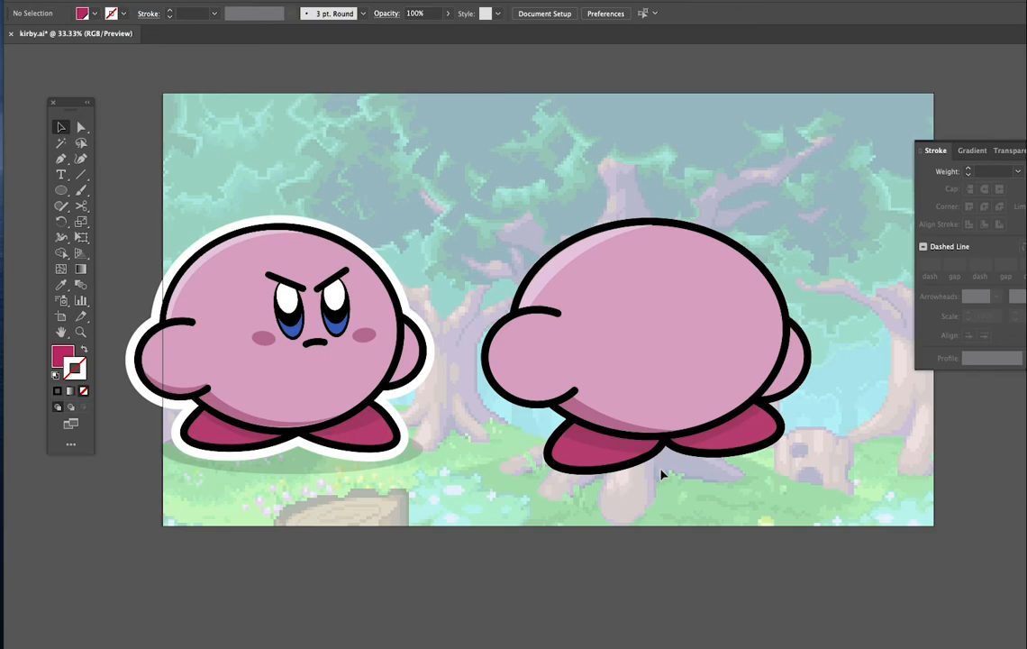
scroll(660, 432, right, 1)
scroll(647, 436, up, 2)
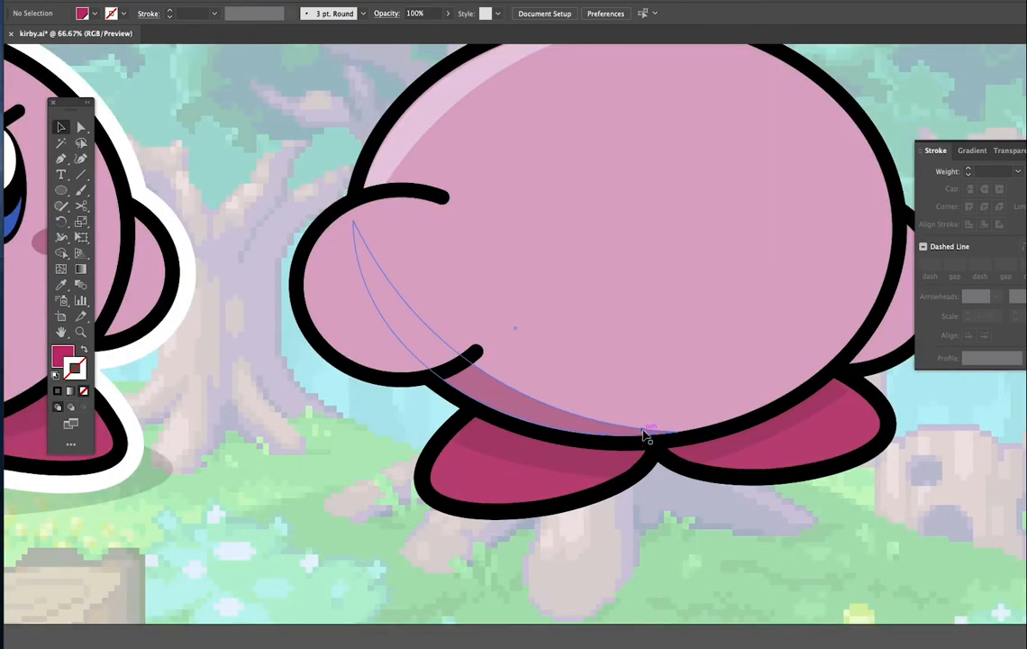
scroll(647, 436, down, 1)
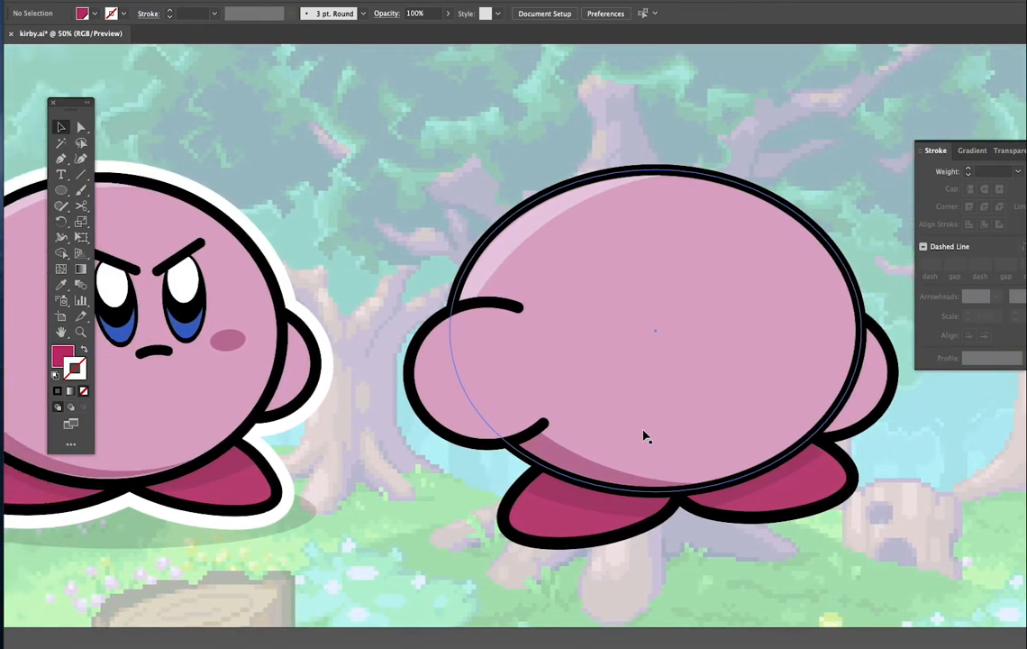
Draw a tall ellipse about 78 × 147 px on the right half of the body for an eye and fill it black.
scroll(645, 436, left, 2)
click(61, 190)
drag(722, 275, 766, 365)
click(95, 13)
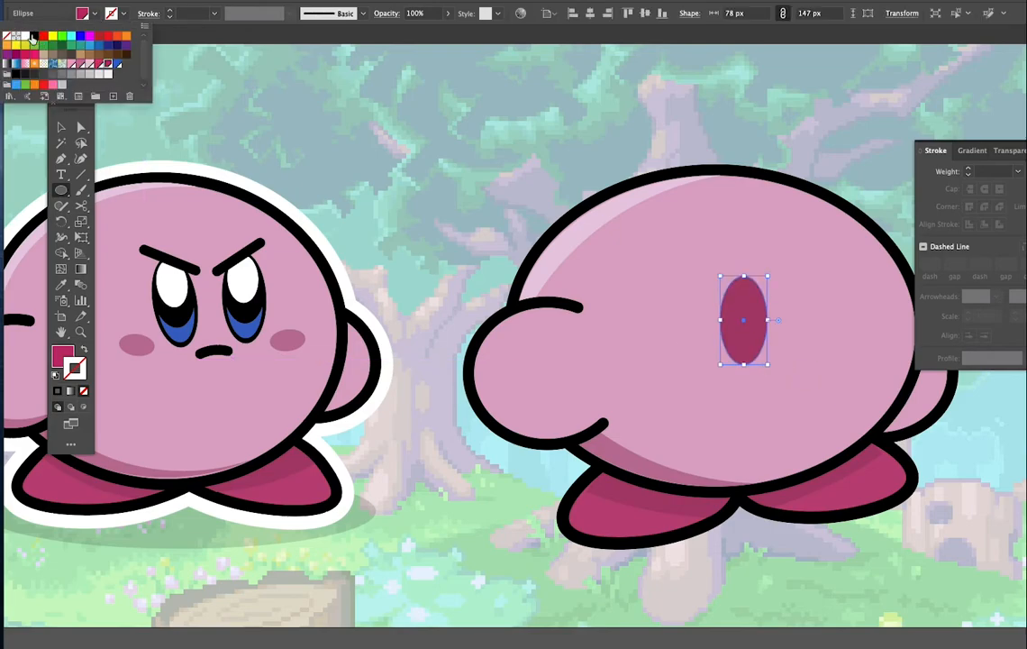
click(33, 38)
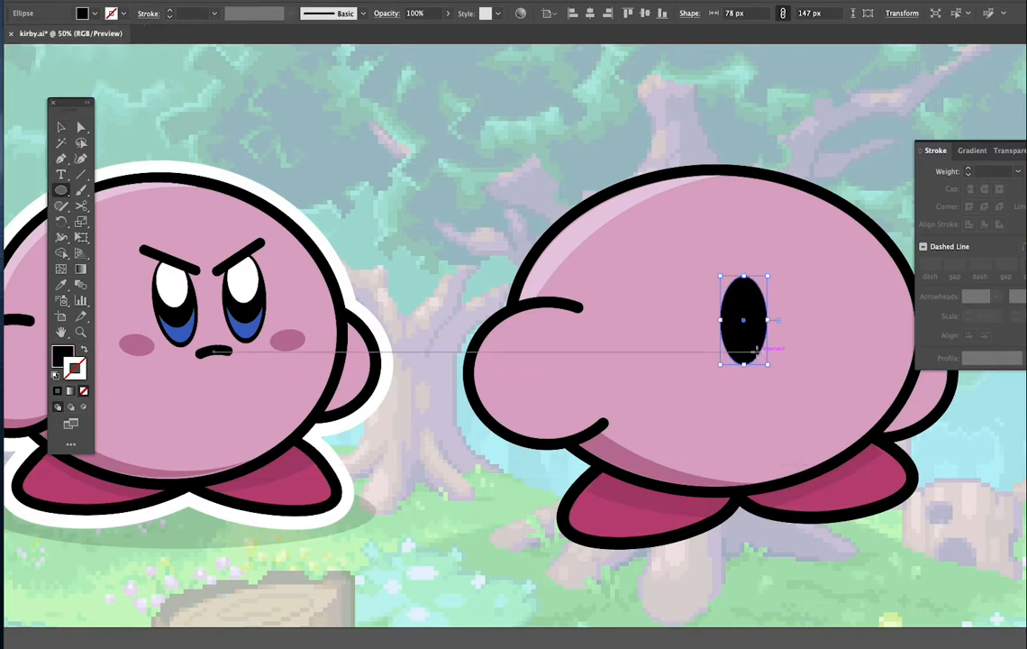
click(60, 127)
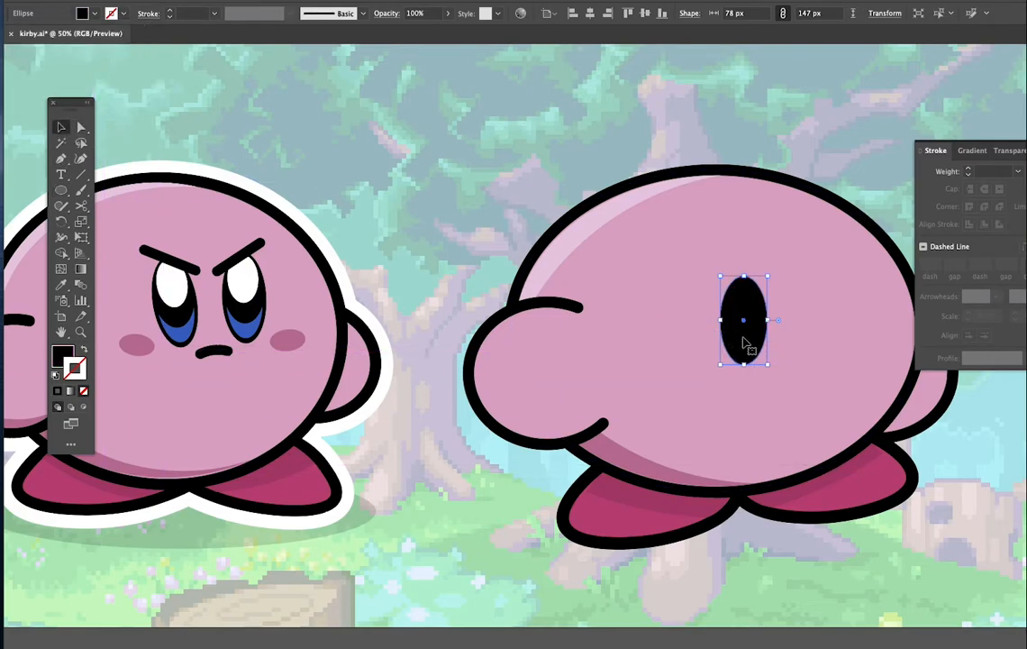
Tilt the black eye ellipse slightly and place a matching copy to its left on the body.
mouse_move(767, 367)
mouse_down()
mouse_move(781, 370)
mouse_move(771, 351)
mouse_up()
key(super+v)
drag(549, 373, 683, 351)
Cut the left ellipse across its lower part with the Scissors tool and delete the upper piece, keeping a bottom piece about 64 × 35 px.
key(c)
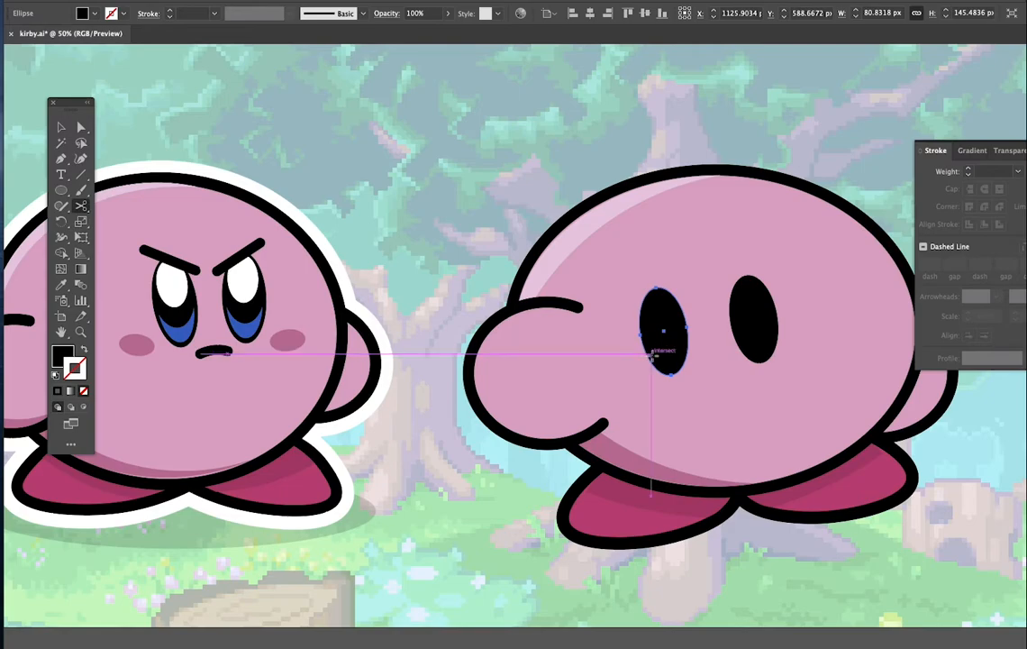
click(648, 357)
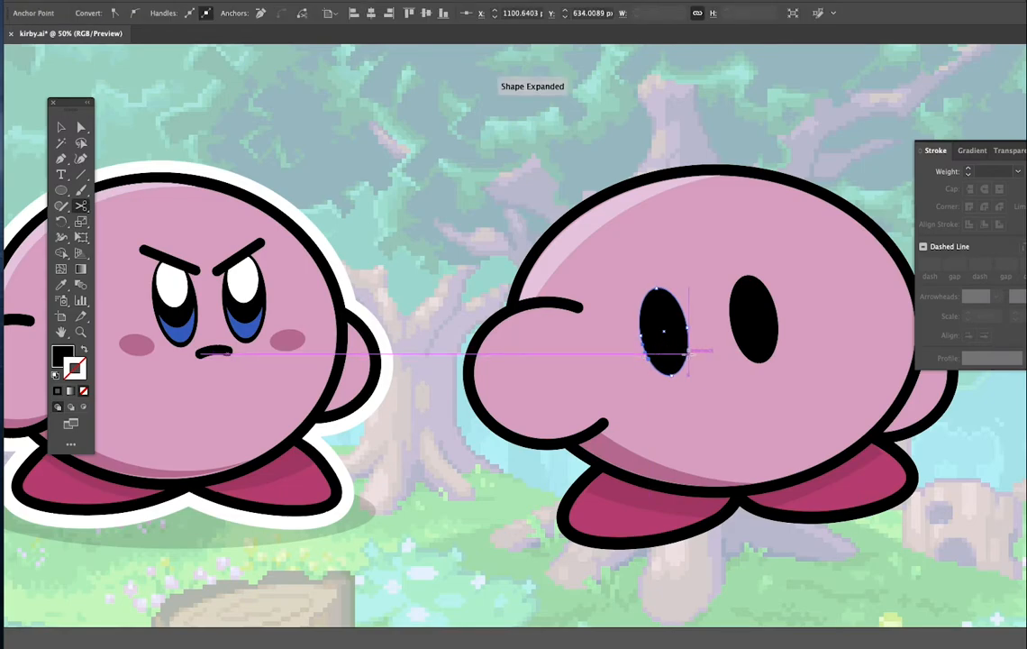
click(686, 354)
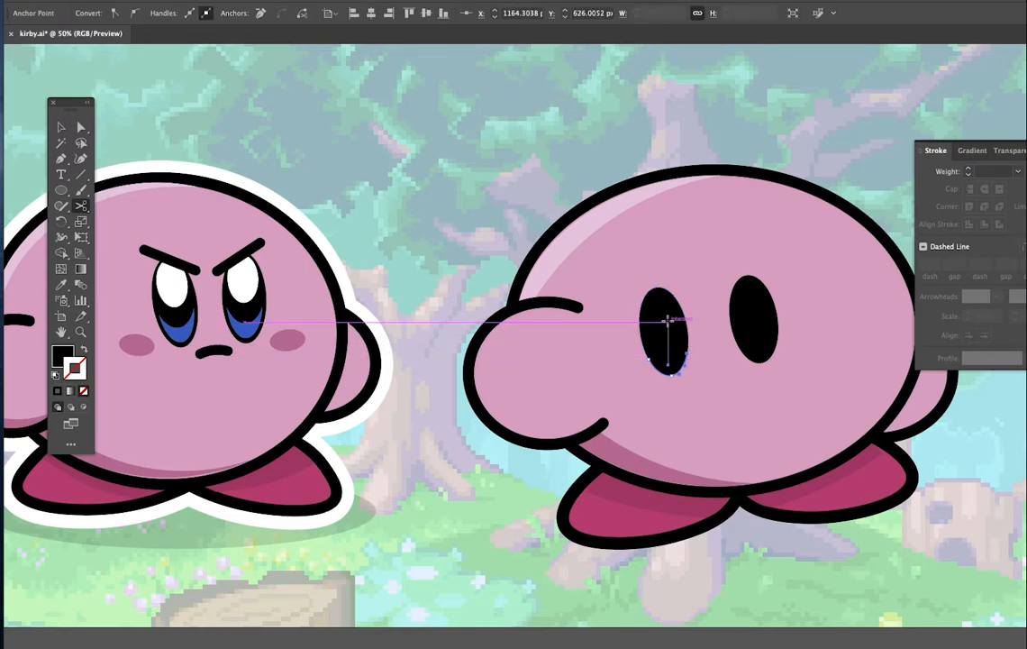
key(v)
click(669, 325)
key(Delete)
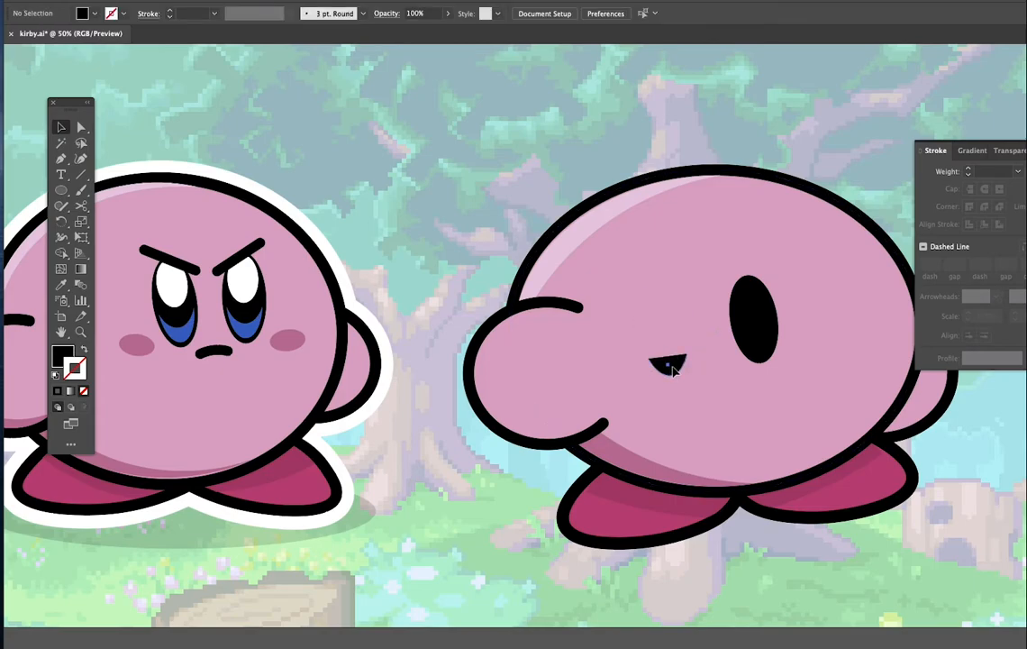
Shape the remaining bottom piece into a closed crescent with an inward-curved top edge and fill it with the reference eye's blue.
click(672, 365)
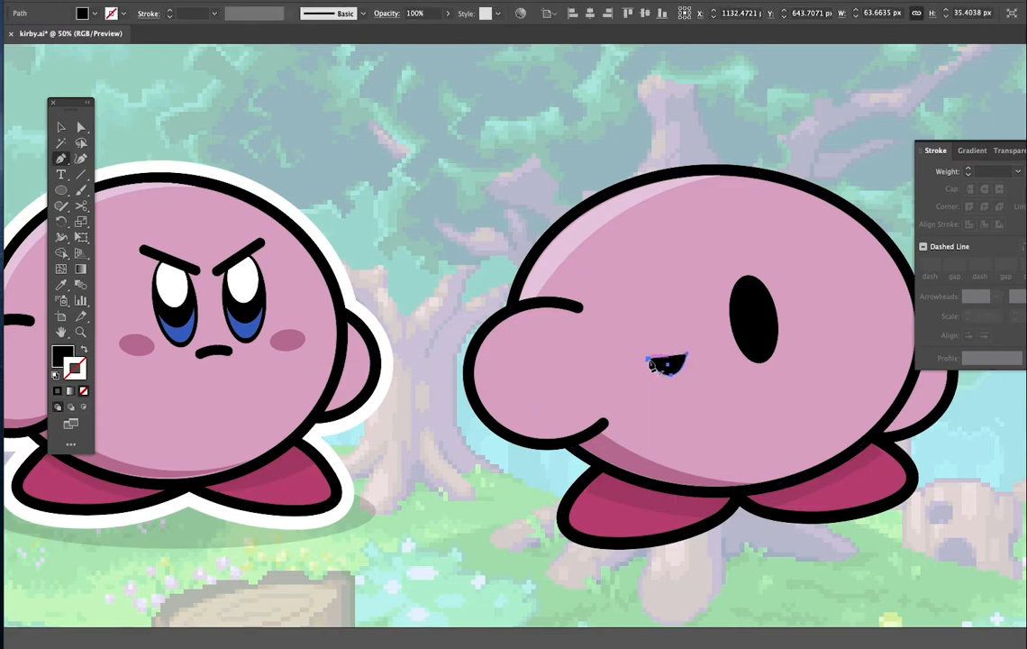
key(p)
click(687, 355)
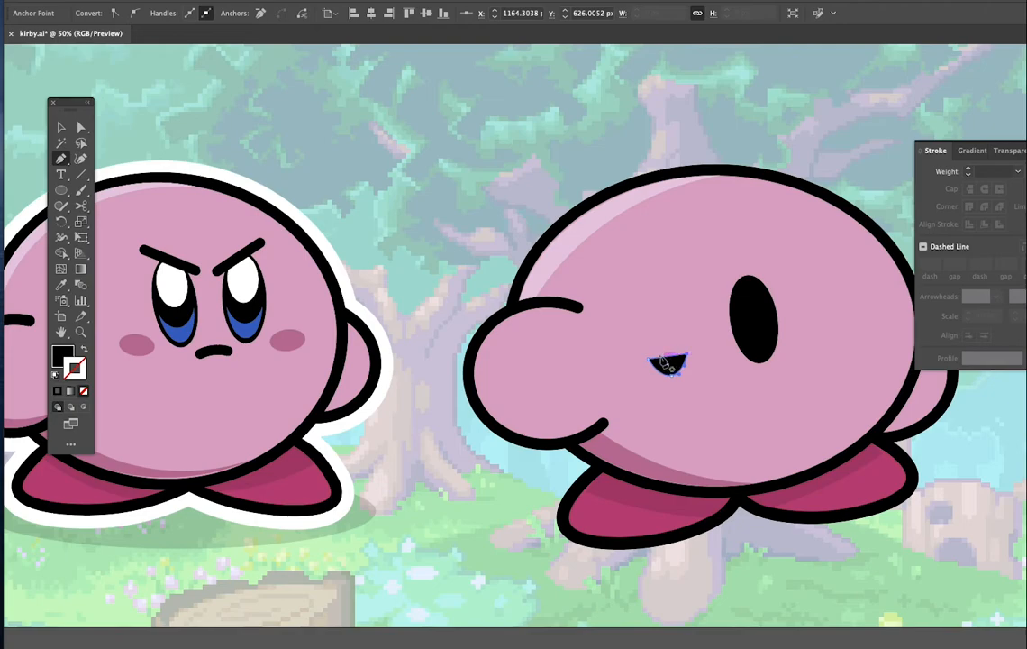
key(shift+grave)
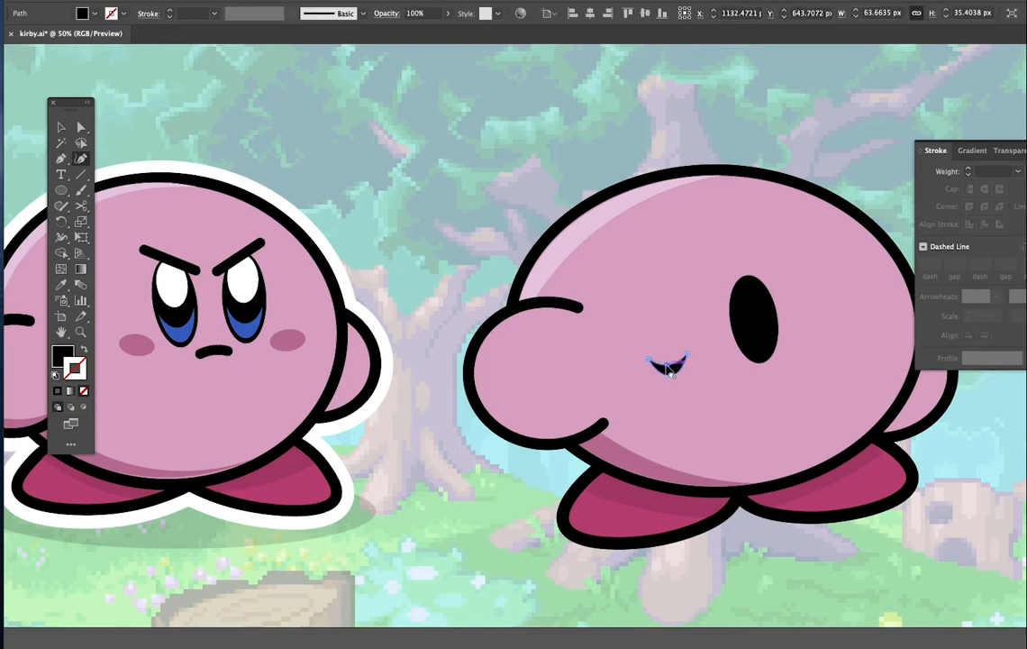
key(i)
click(164, 306)
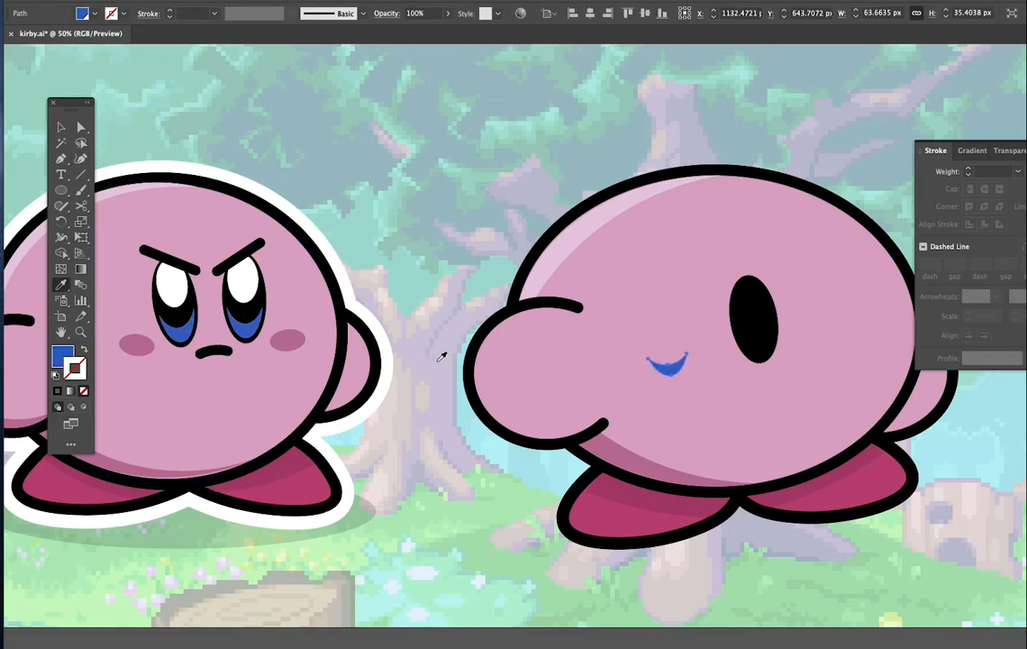
Move the blue crescent onto the lower end of the black eye and narrow it to fit inside the eye's outline.
key(v)
drag(666, 367, 761, 355)
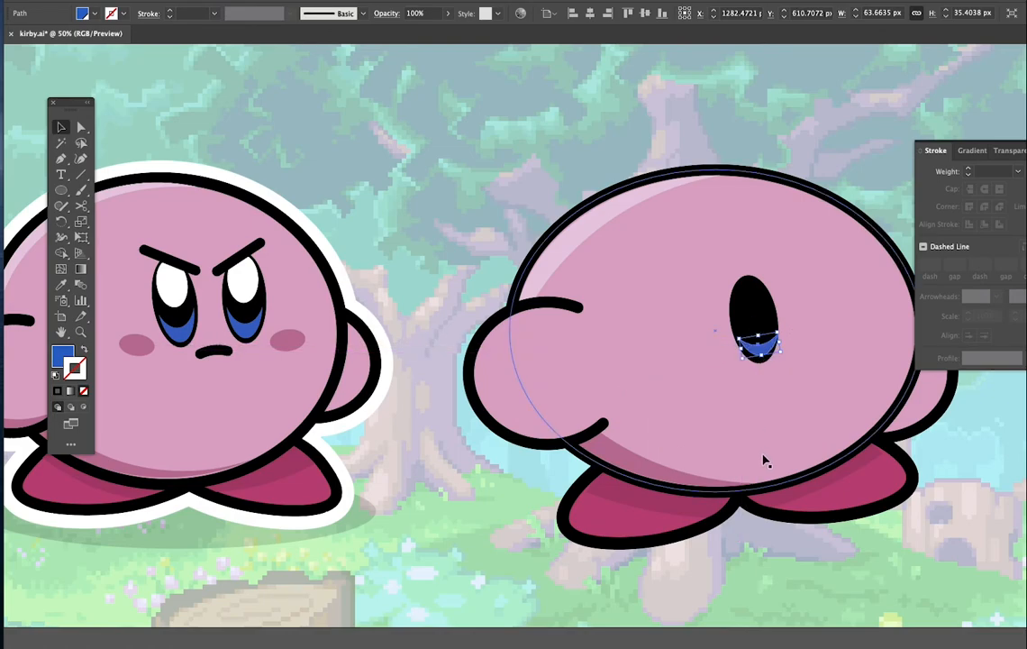
key(Left)
key(Down)
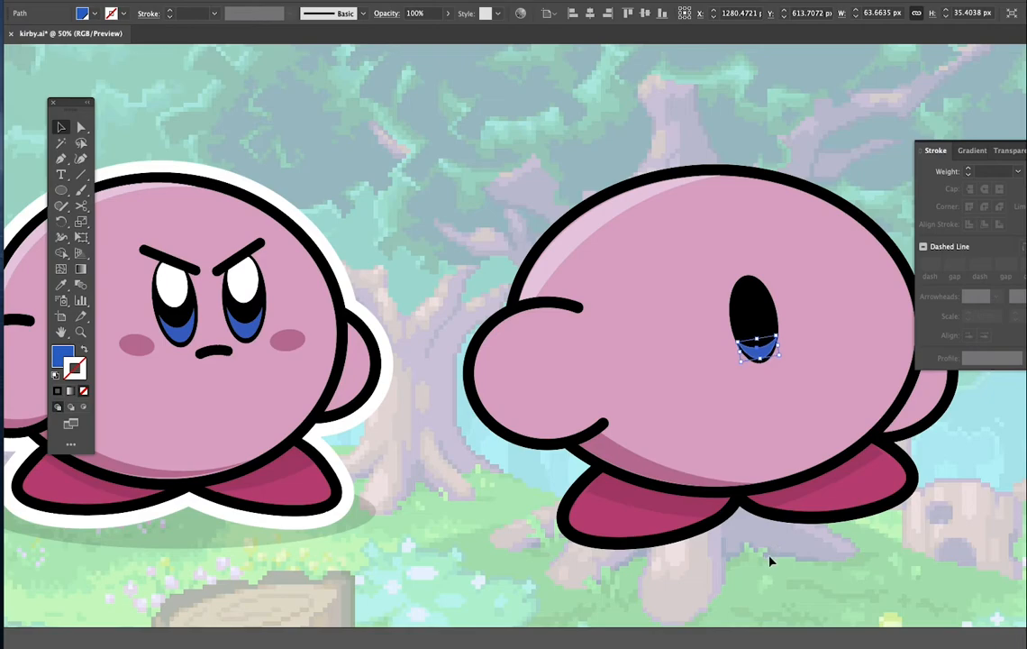
click(768, 557)
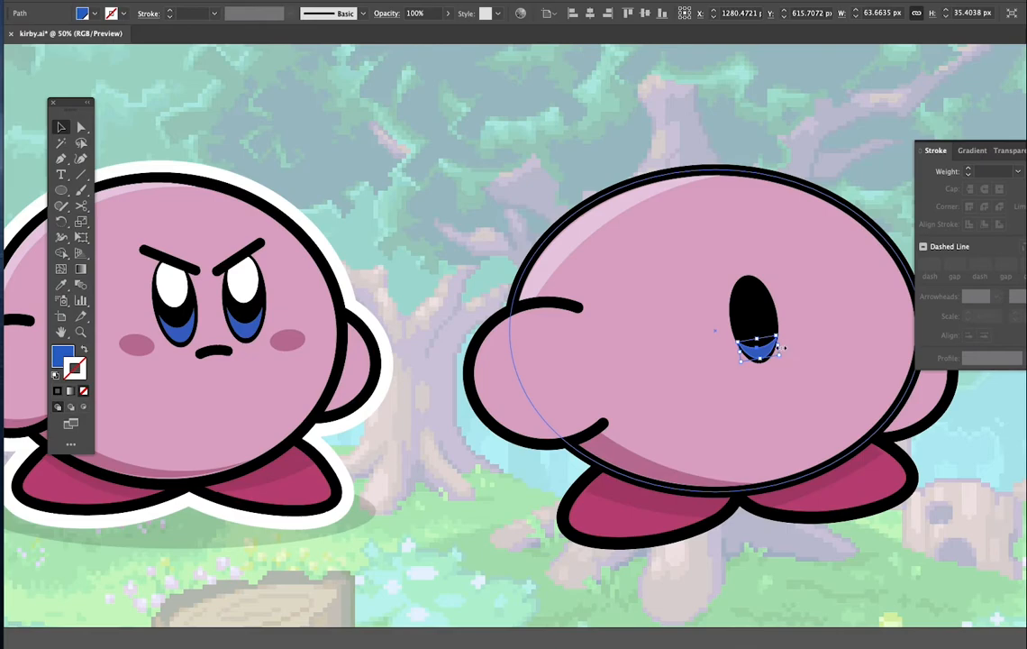
drag(782, 345, 767, 345)
click(766, 557)
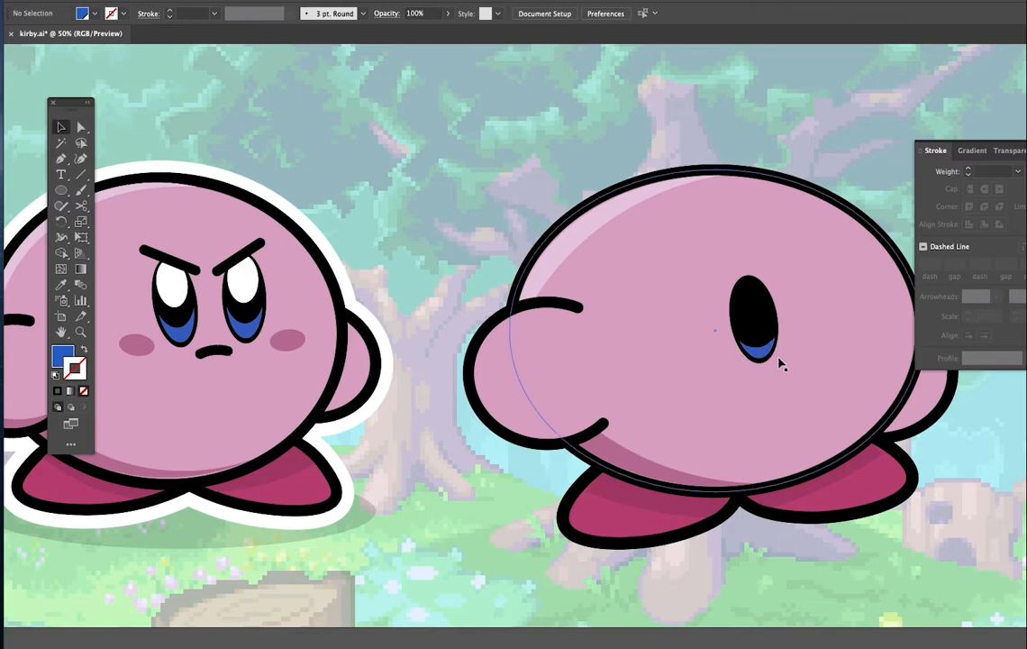
Duplicate the black eye ellipse, shrink it to about 49 × 93 px at the eye's upper end and fill it with the reference eye's white.
click(763, 315)
key(ctrl+c)
key(ctrl+v)
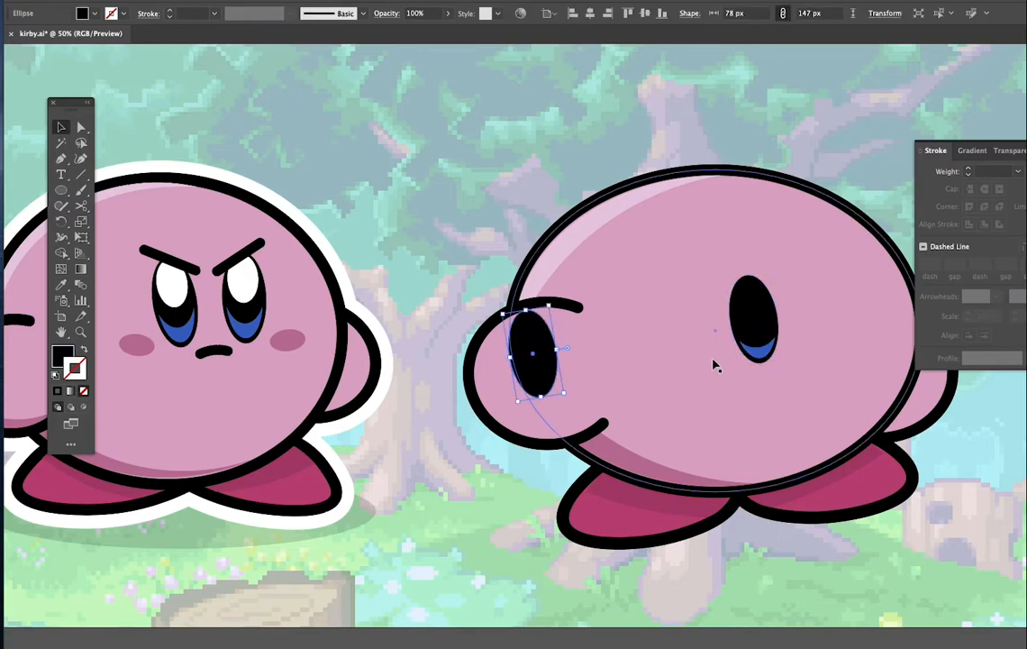
drag(566, 393, 759, 320)
key(i)
click(177, 287)
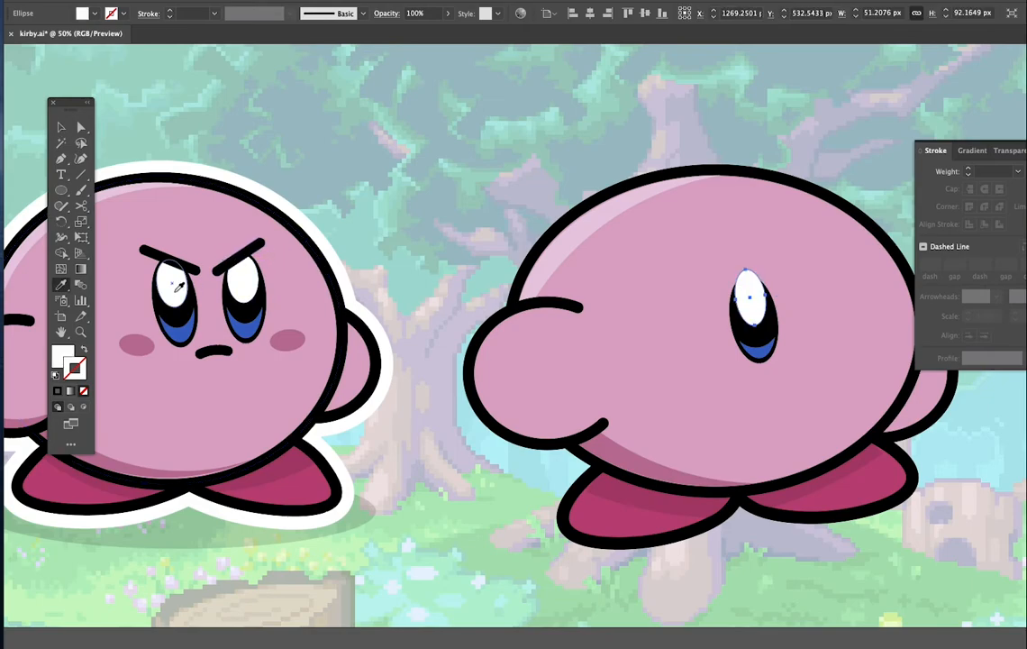
key(v)
click(757, 310)
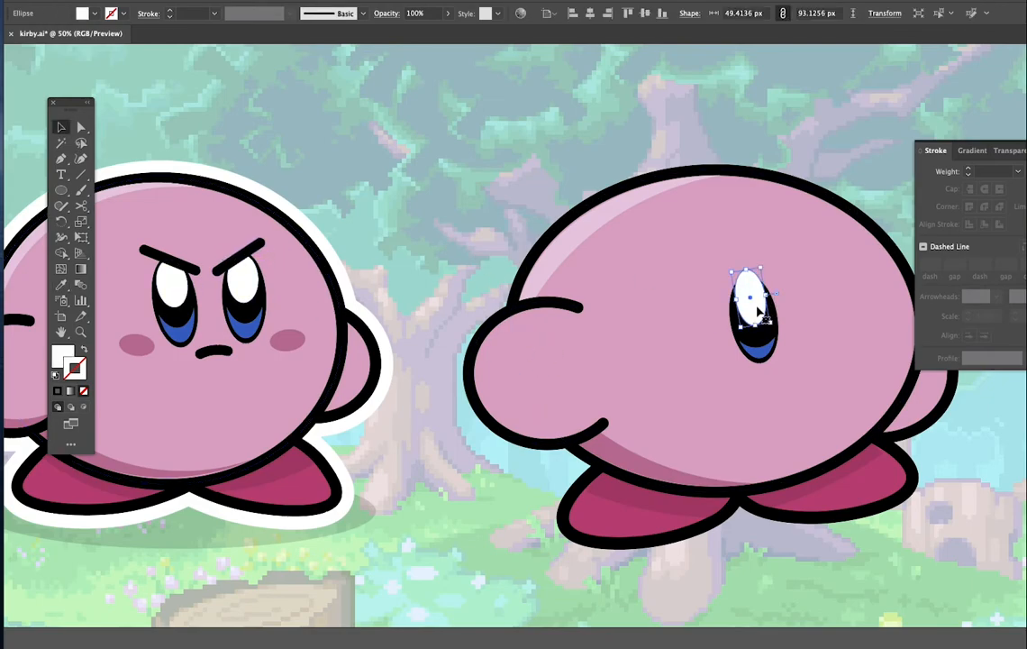
click(510, 184)
Draw a straight eyebrow line about 106 × 31 px, sloping down to the right across the top of the eye.
key(p)
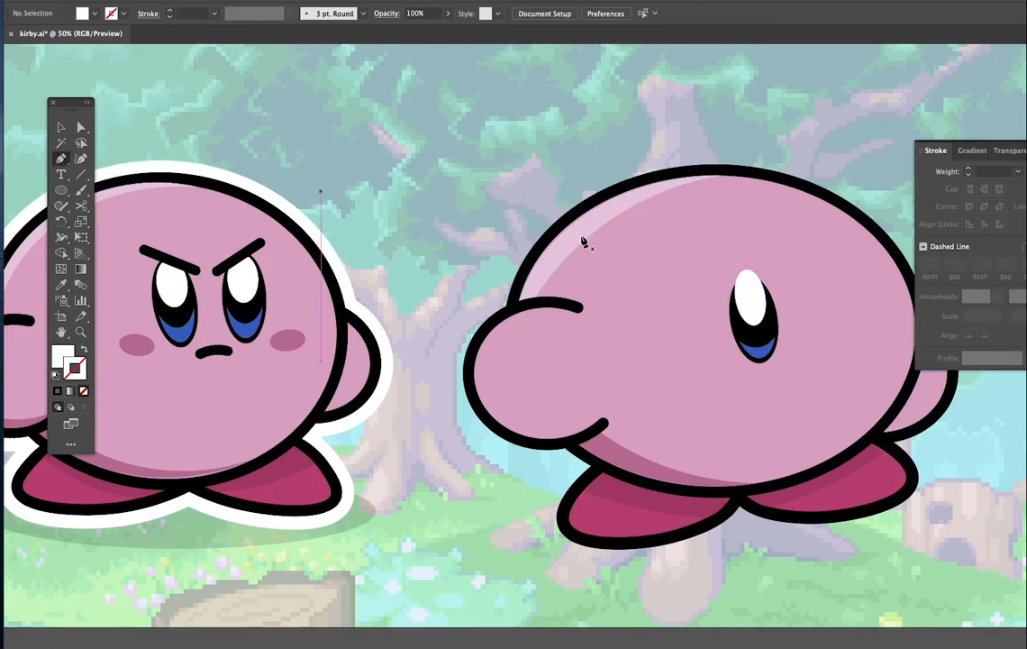
drag(708, 260, 772, 286)
click(772, 279)
key(v)
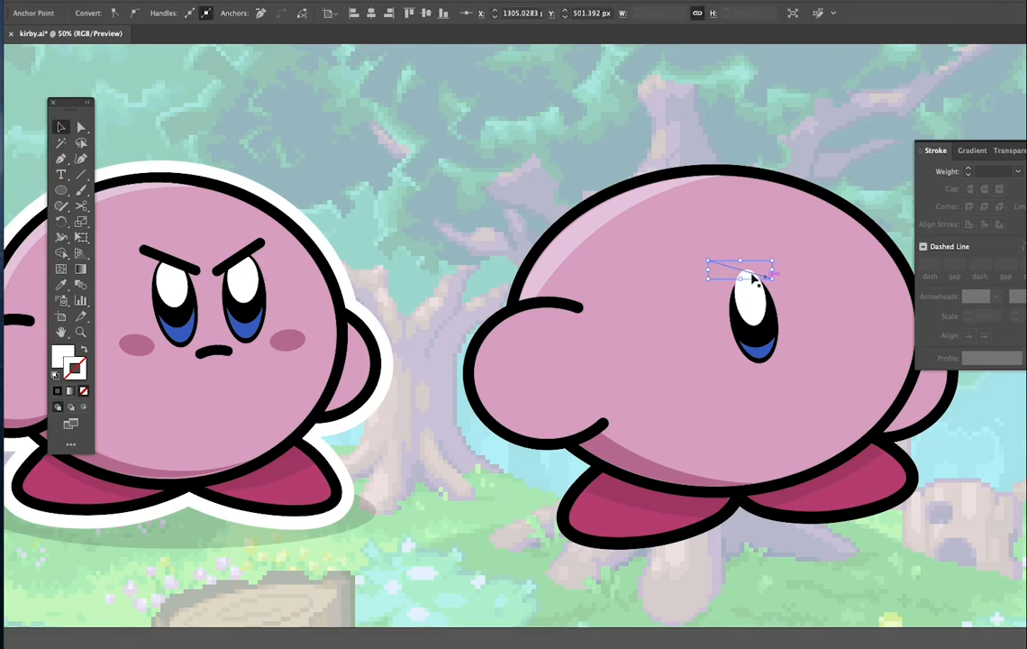
Give the eyebrow a black 20 pt stroke with round caps and lower it slightly over the eye.
click(724, 266)
click(123, 13)
click(34, 36)
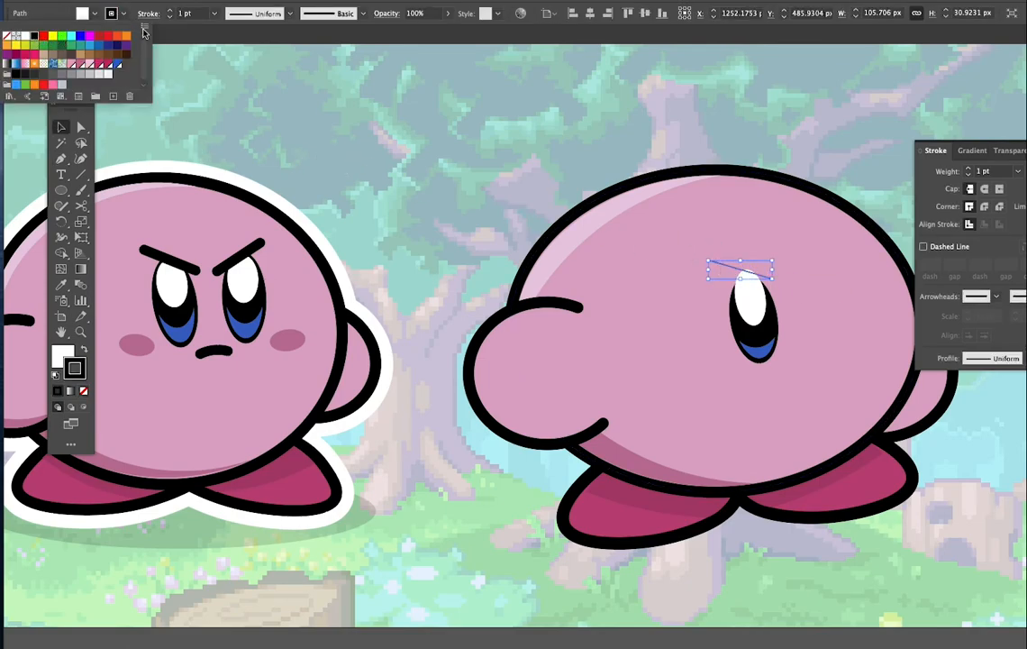
click(213, 13)
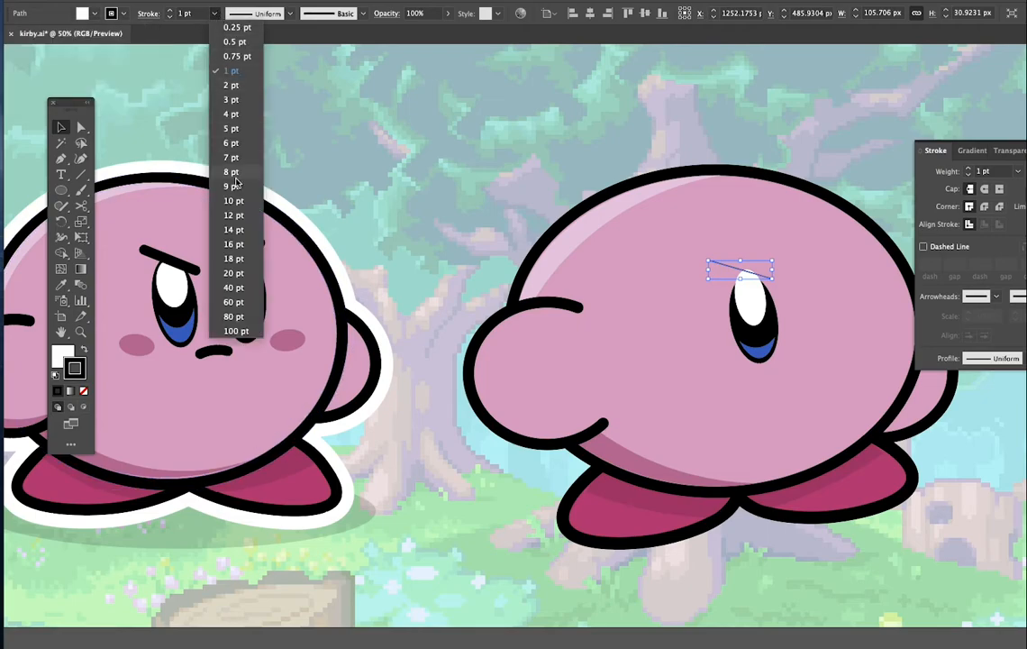
click(236, 272)
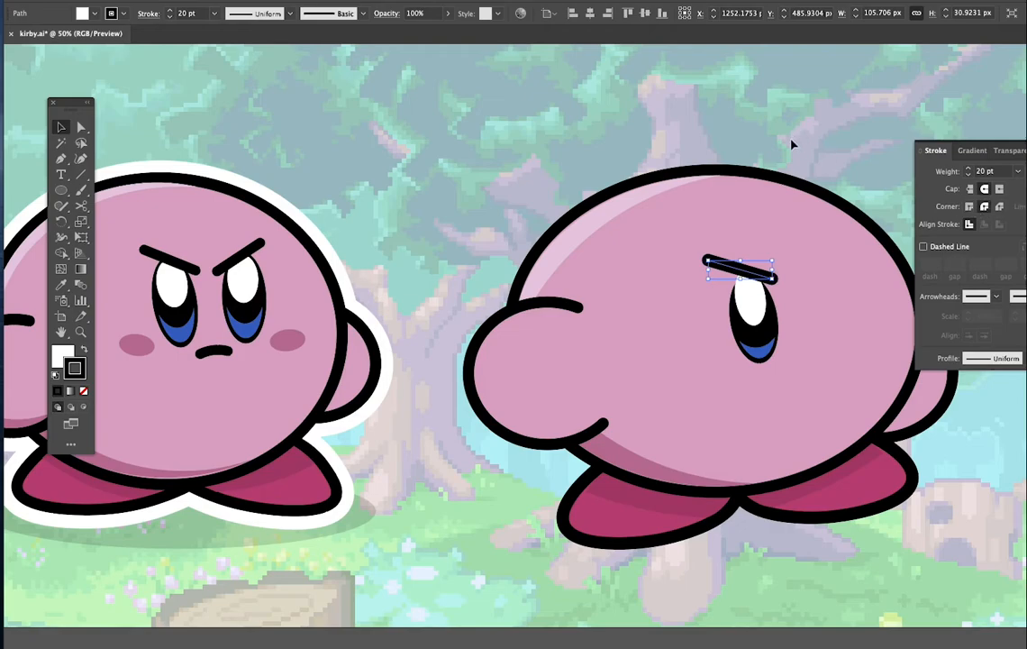
drag(734, 267, 745, 281)
Duplicate the complete eye with its eyebrow and reflect the copy so the brow slopes the opposite way.
shift+click(761, 350)
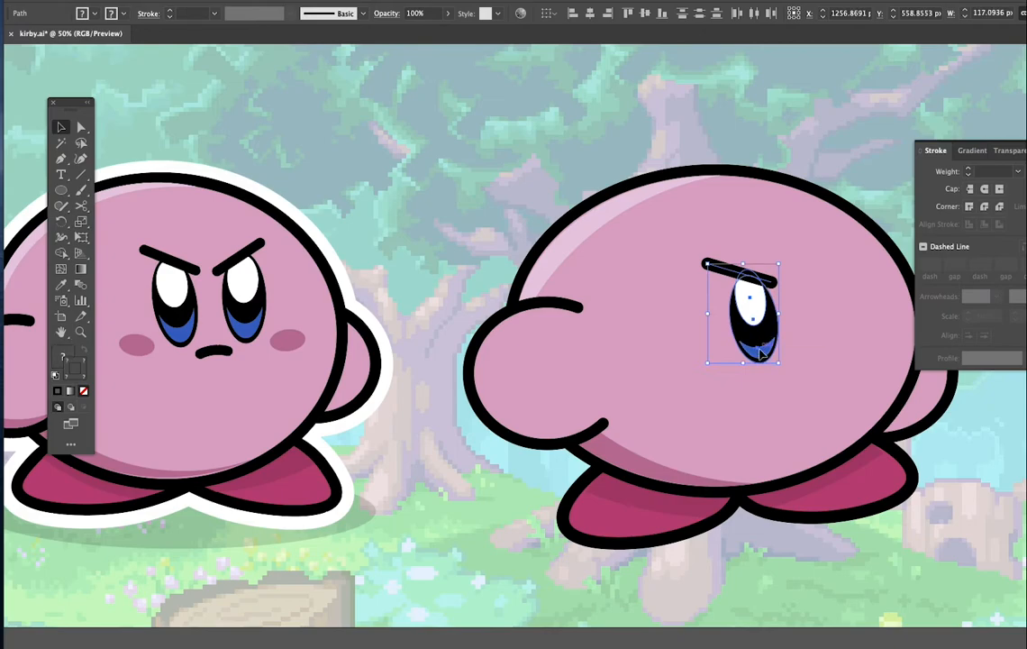
drag(761, 326, 693, 348)
right_click(691, 348)
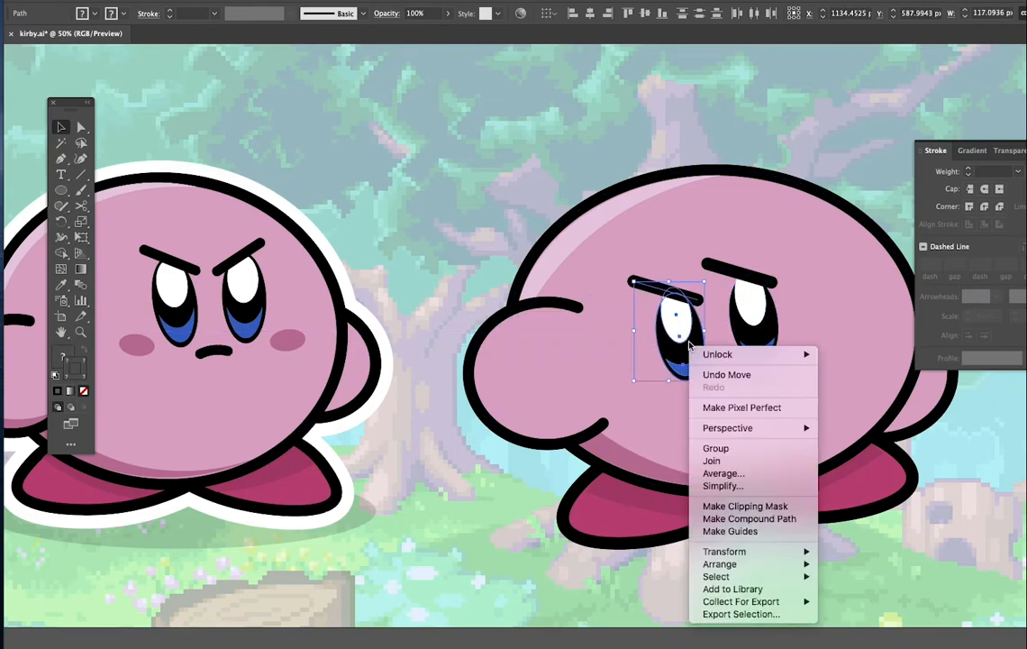
mouse_move(737, 561)
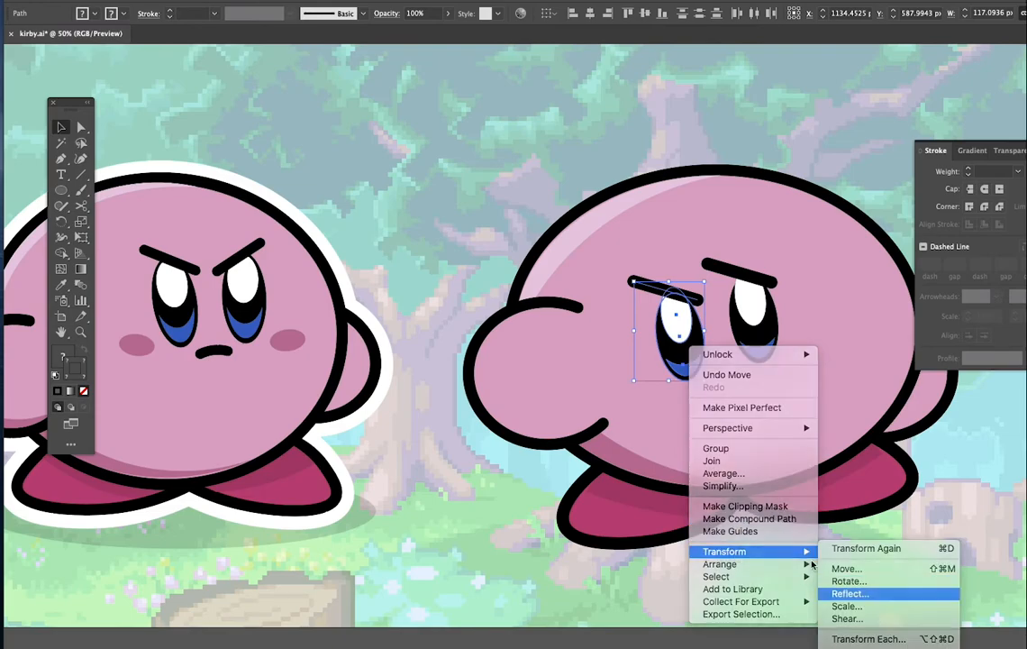
click(851, 593)
click(921, 426)
Place the reflected eye and eyebrow to the right of the original and rotate them so both eyes tilt alike.
drag(697, 346, 834, 322)
scroll(739, 281, right, 3)
drag(799, 358, 777, 330)
click(847, 186)
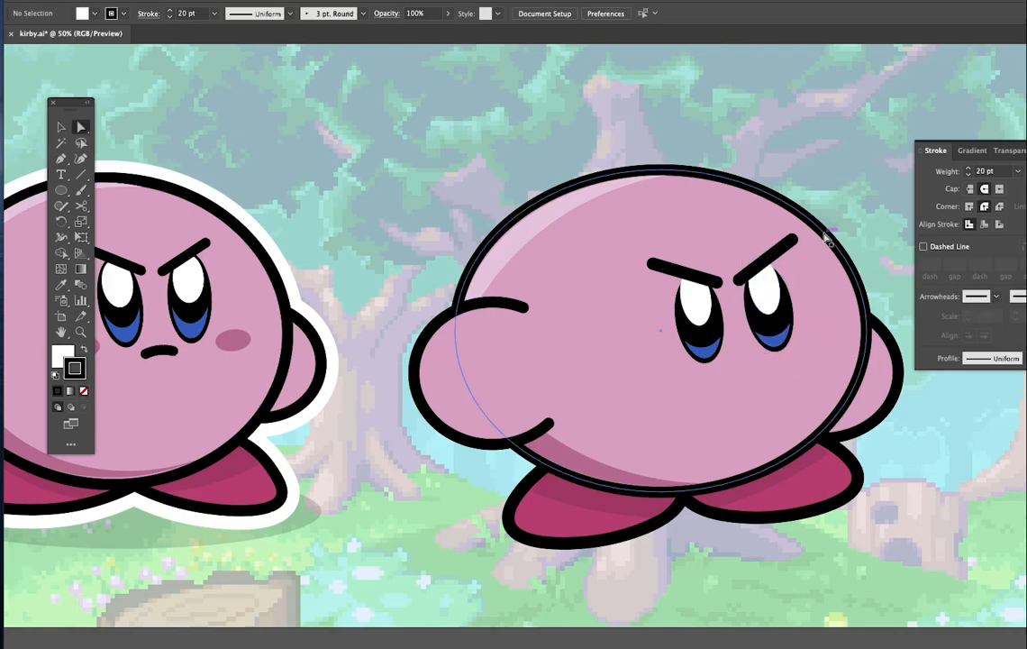
Shorten both eyebrows by pulling their outer end points slightly inward.
key(a)
click(793, 242)
drag(793, 241, 786, 246)
click(678, 272)
drag(658, 268, 664, 270)
key(super+shift+a)
Check the face against the reference and lower the left eyebrow slightly toward its eye.
scroll(795, 245, down, 2)
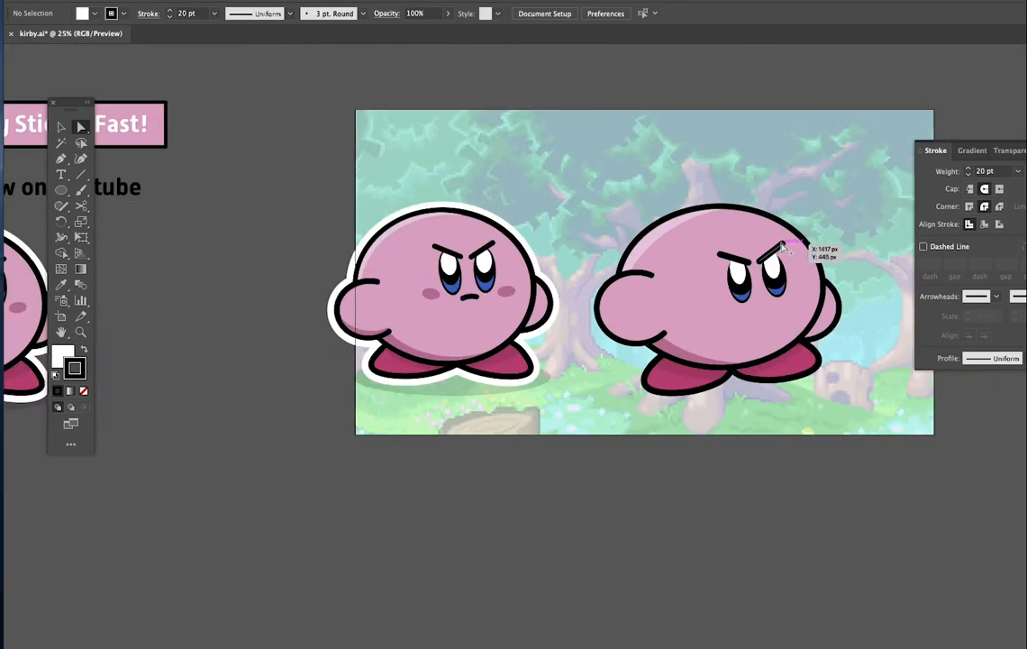
scroll(782, 245, up, 2)
scroll(782, 248, right, 3)
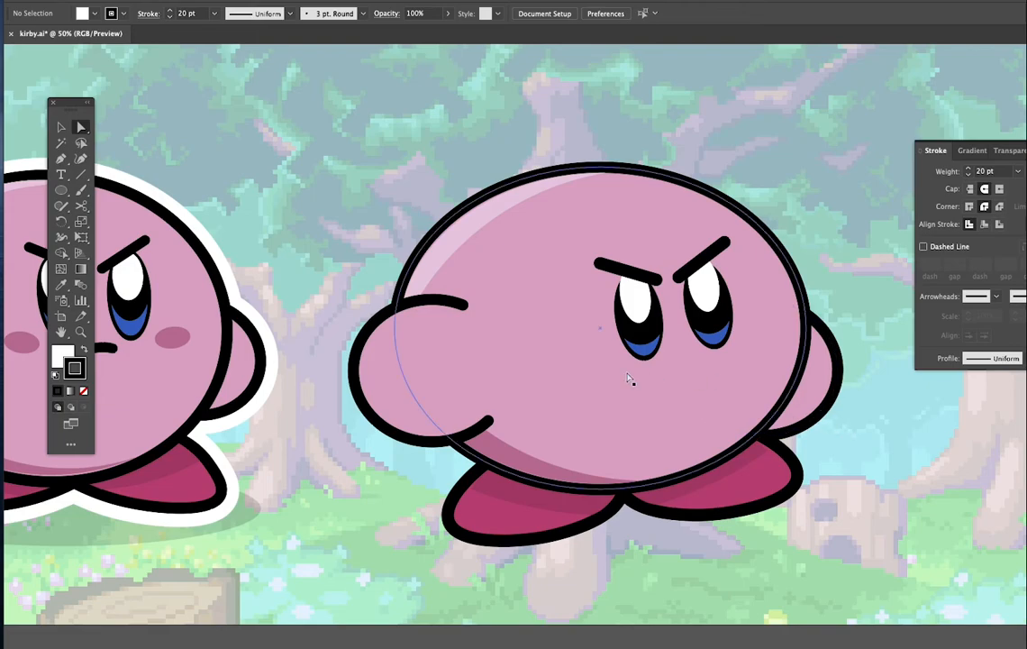
scroll(656, 324, right, 2)
scroll(659, 291, left, 3)
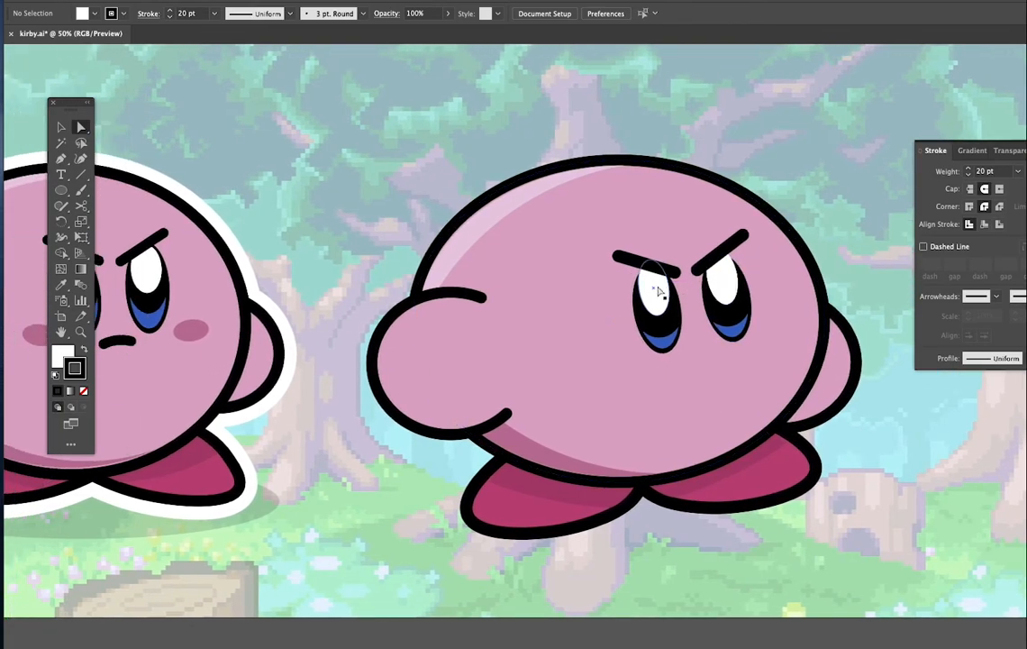
key(a)
click(711, 269)
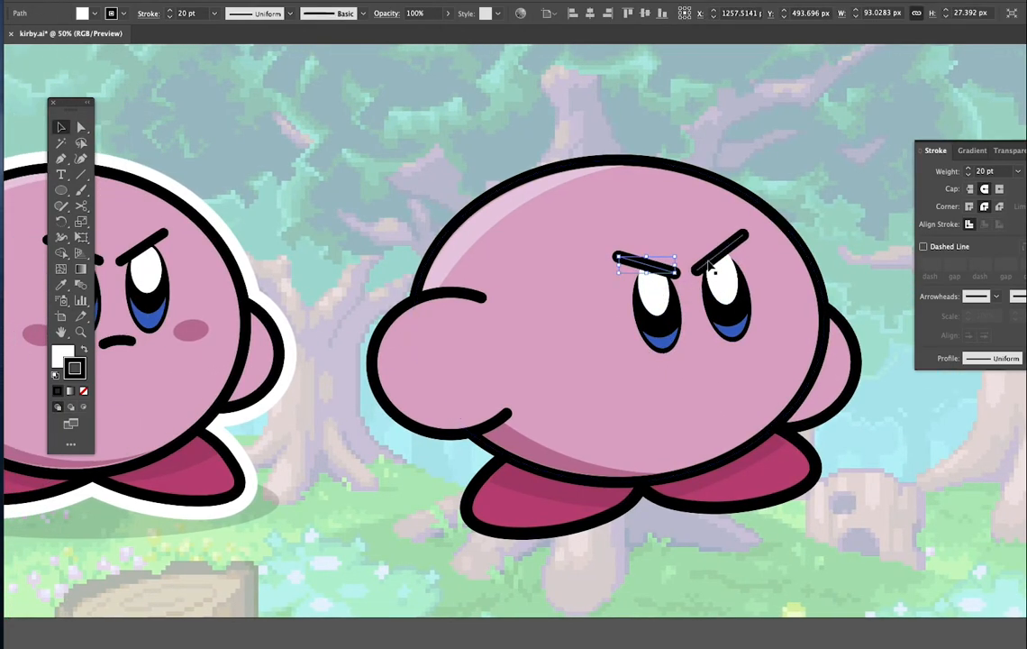
click(655, 290)
click(727, 296)
click(735, 241)
drag(758, 243, 764, 257)
click(822, 212)
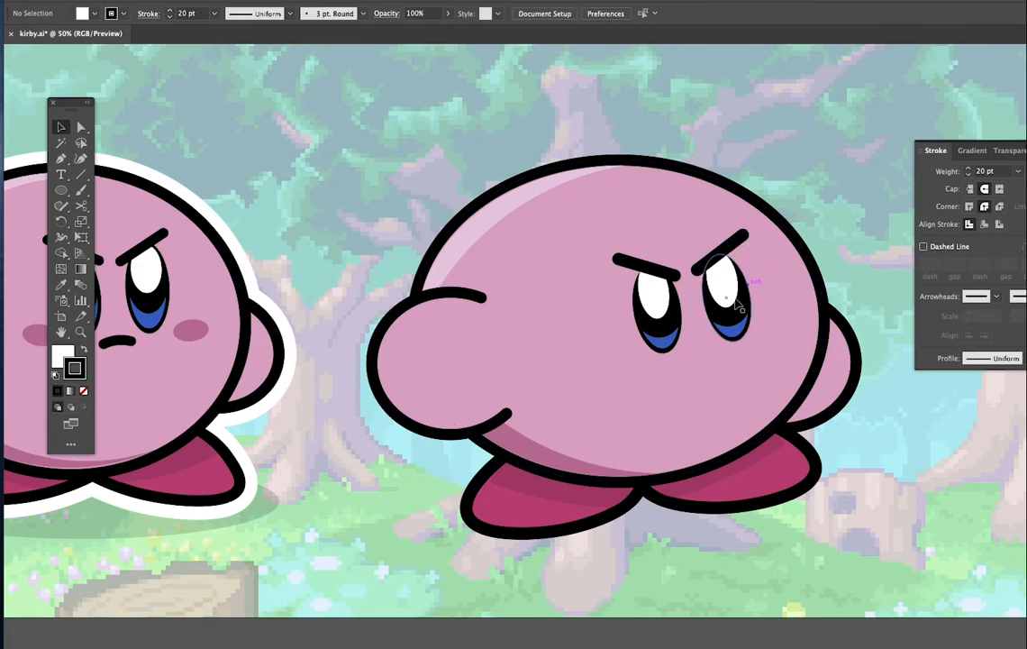
Draw a short downturned mouth curve about 60 × 21 px just below and between the eyes, and remove its fill.
click(61, 158)
scroll(213, 245, left, 3)
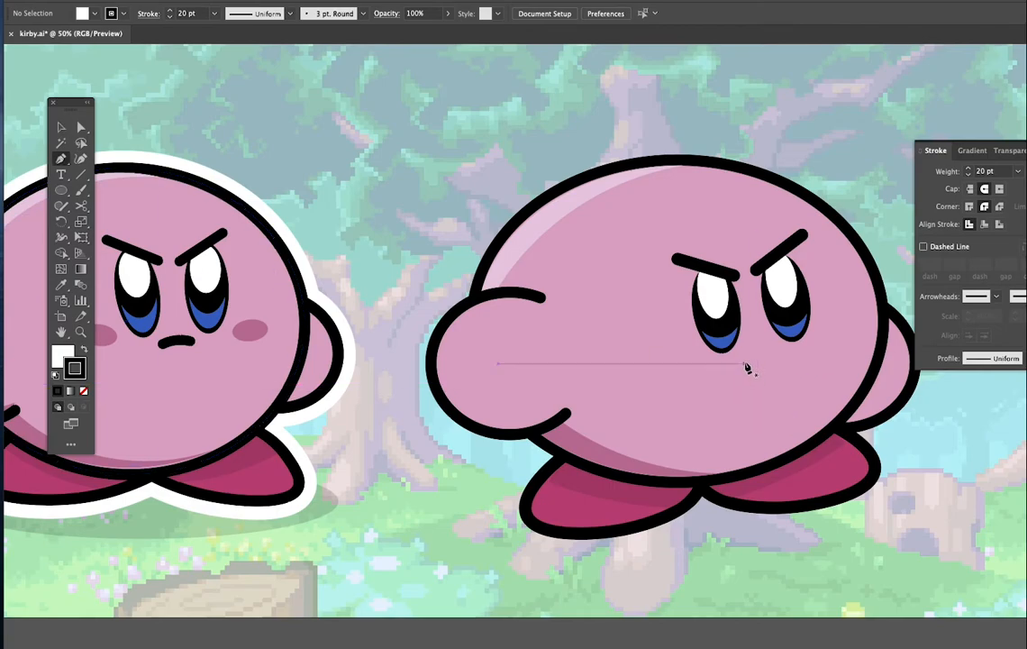
click(745, 360)
click(780, 353)
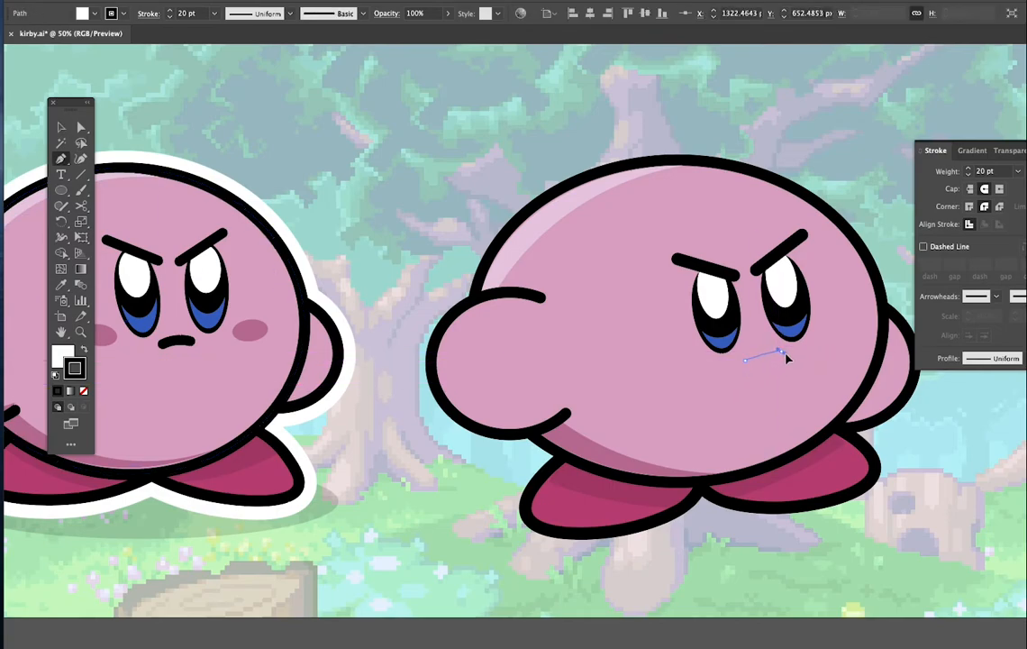
click(804, 366)
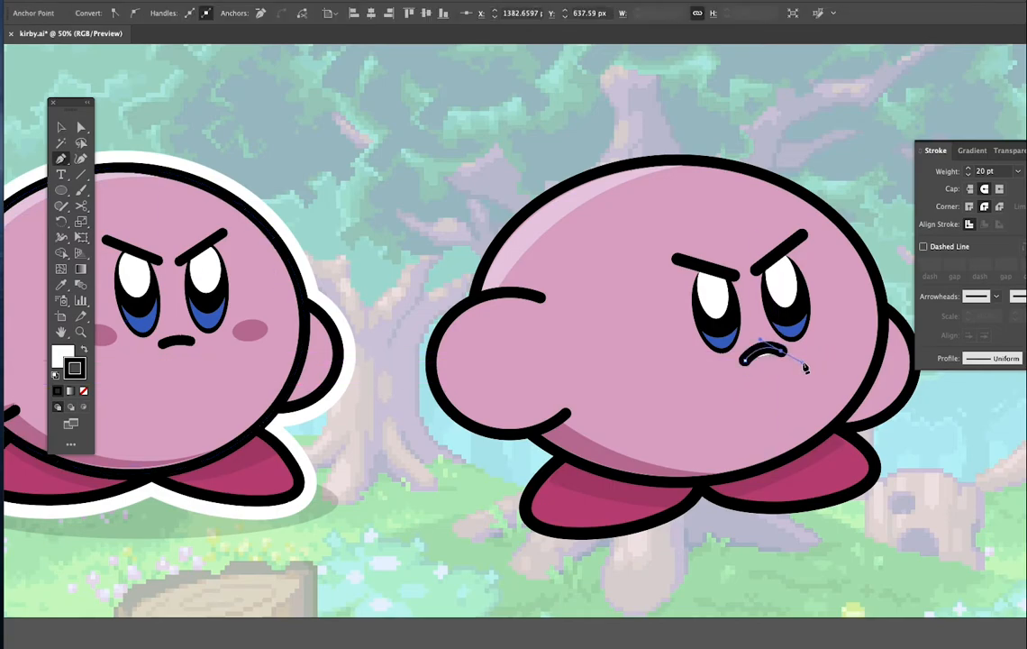
key(v)
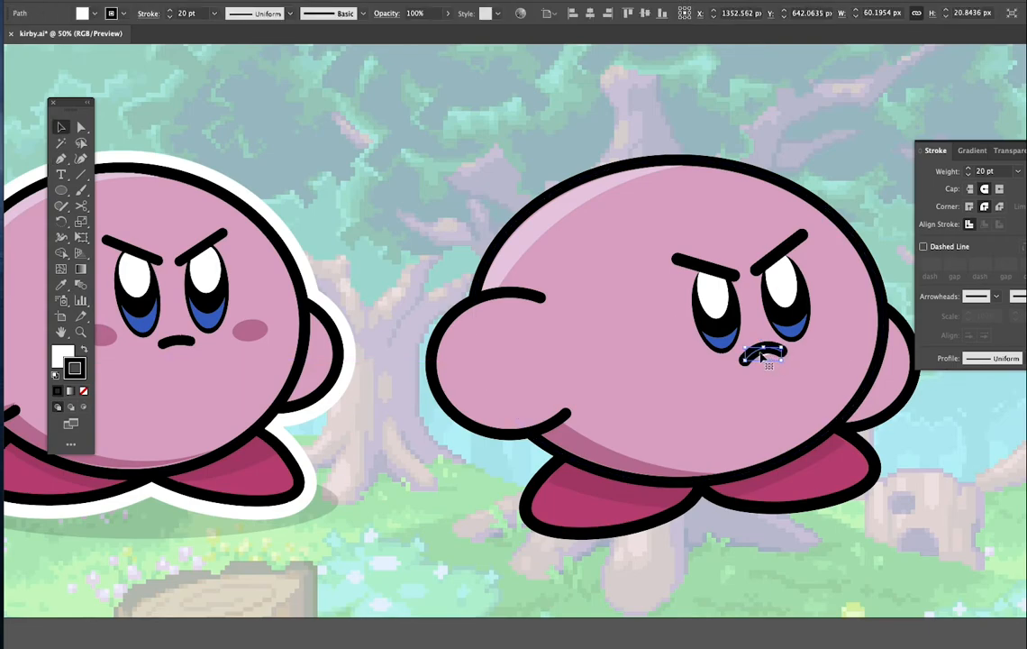
click(95, 15)
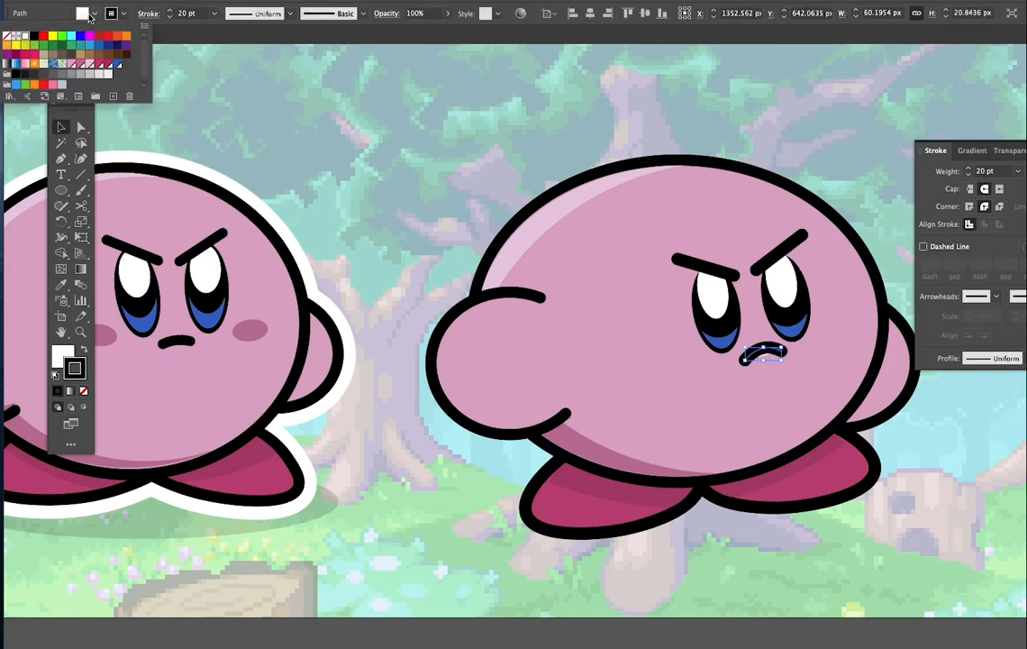
click(382, 118)
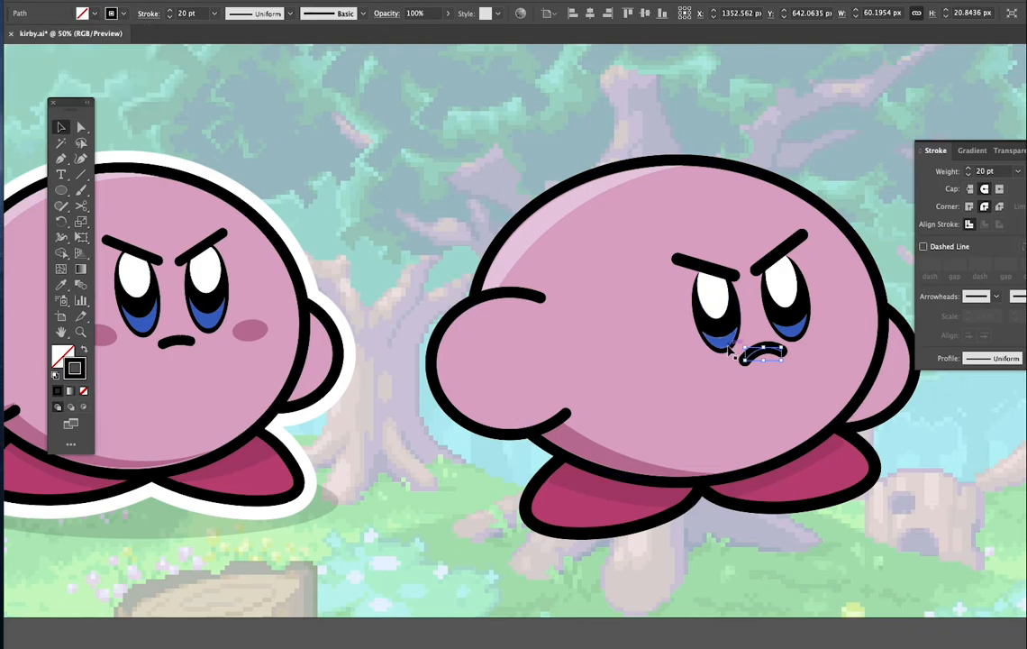
Move the mouth down 10 px and flatten its arc to about 18 px high.
click(523, 137)
drag(776, 348, 776, 359)
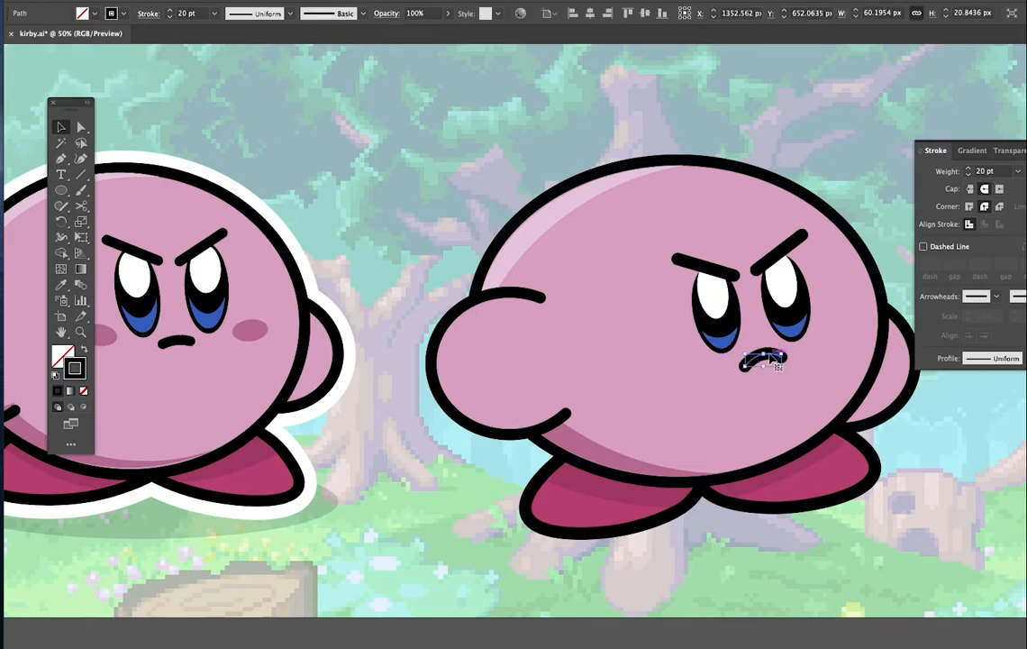
key(shift+grave)
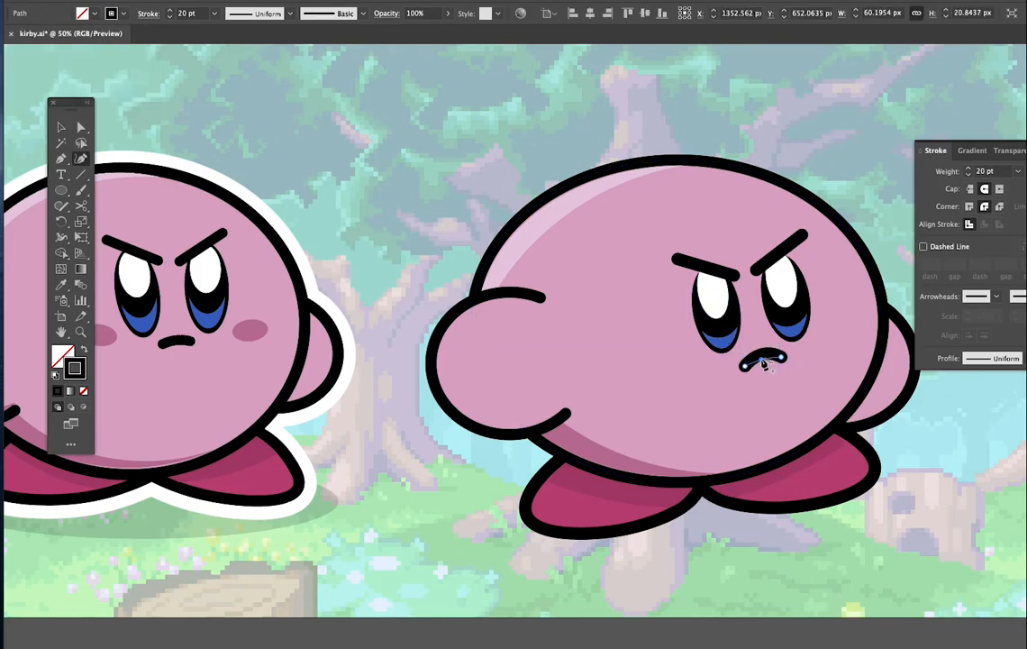
key(v)
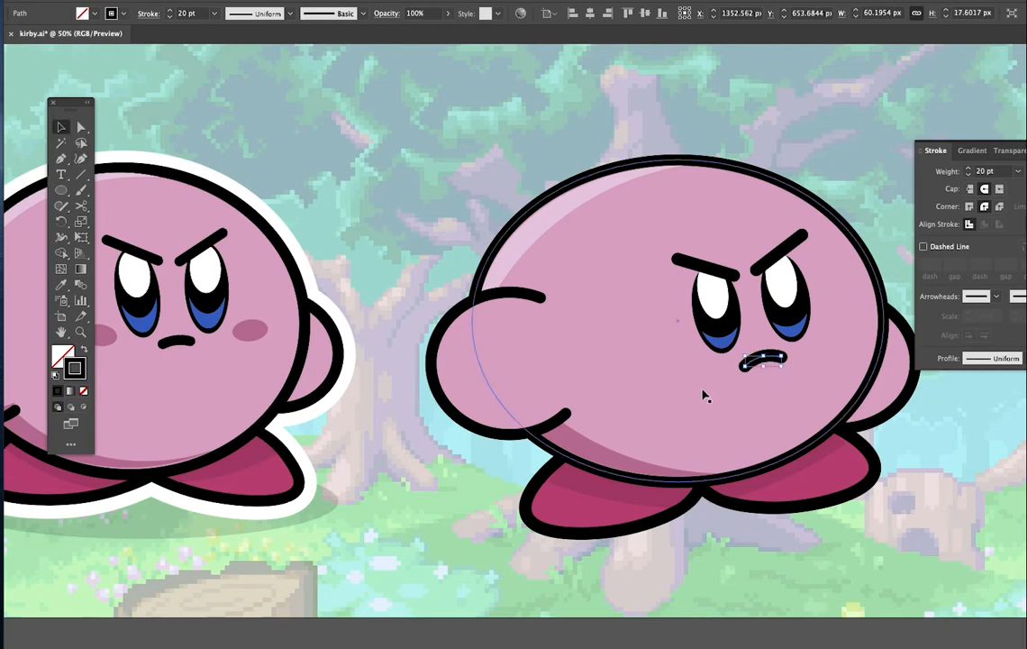
click(421, 216)
Draw a cheek ellipse about 74 × 48 px to the lower left of the eyes and fill it with the reference cheek's colour.
scroll(461, 248, right, 1)
scroll(461, 250, right, 2)
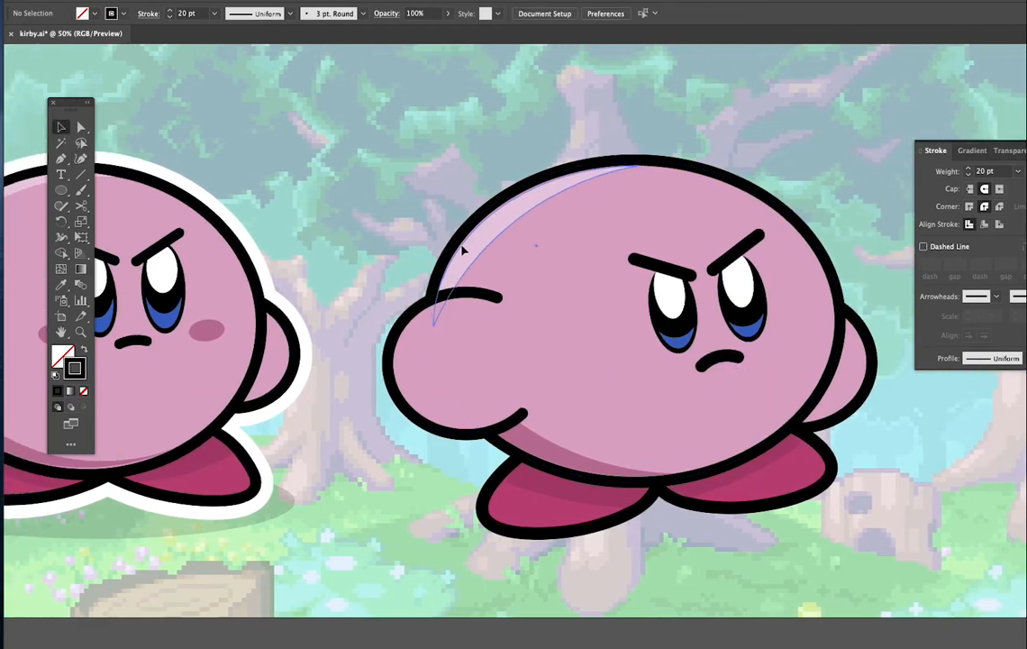
click(61, 190)
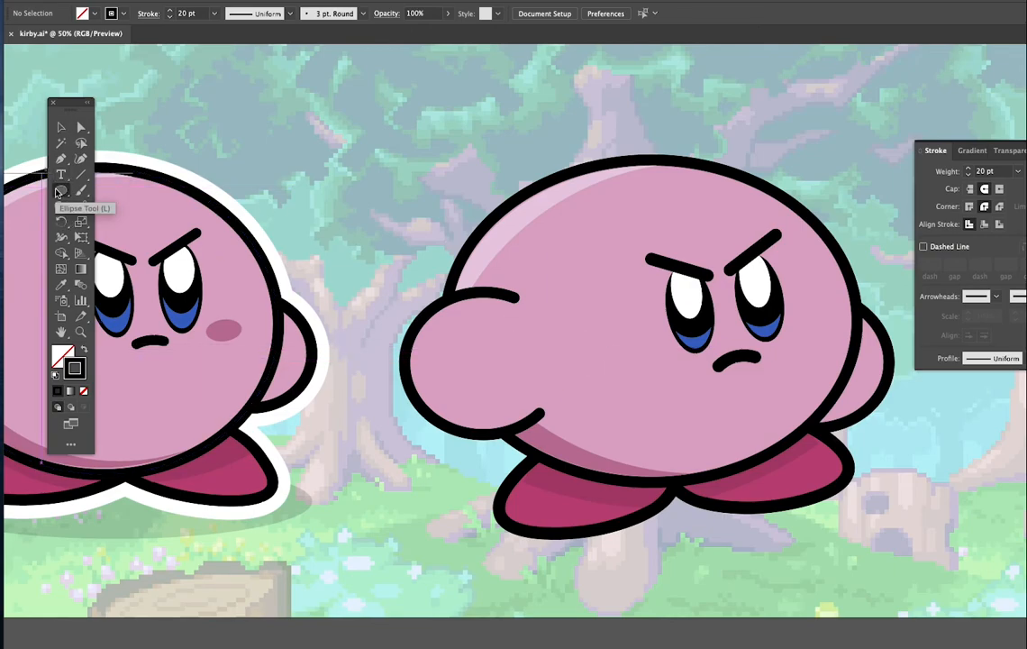
drag(612, 343, 656, 372)
key(i)
click(221, 330)
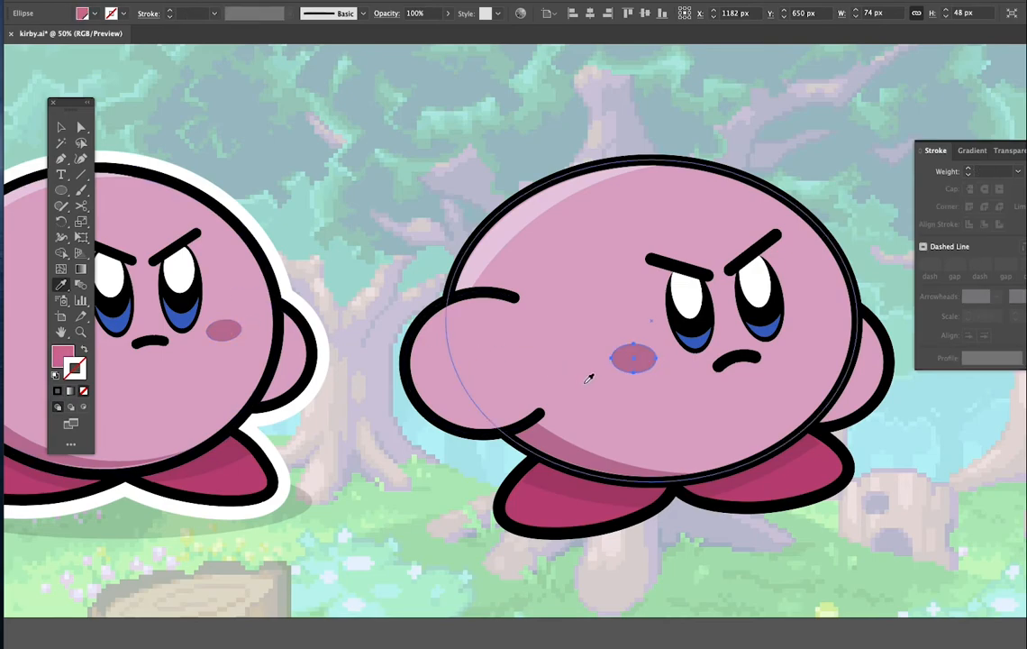
Tilt the cheek ellipse slightly clockwise and place a duplicate of it to its left.
key(v)
drag(661, 377, 576, 356)
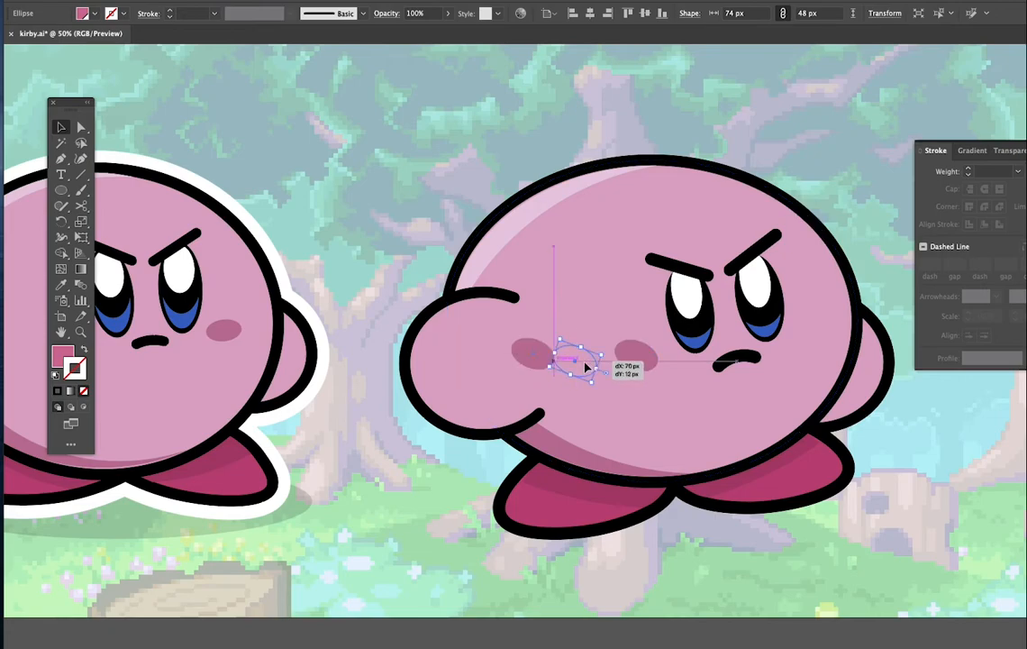
Mirror the duplicate cheek and place it to the right of the mouth, below the right eye, at about 53 × 34 px.
right_click(584, 365)
mouse_move(635, 600)
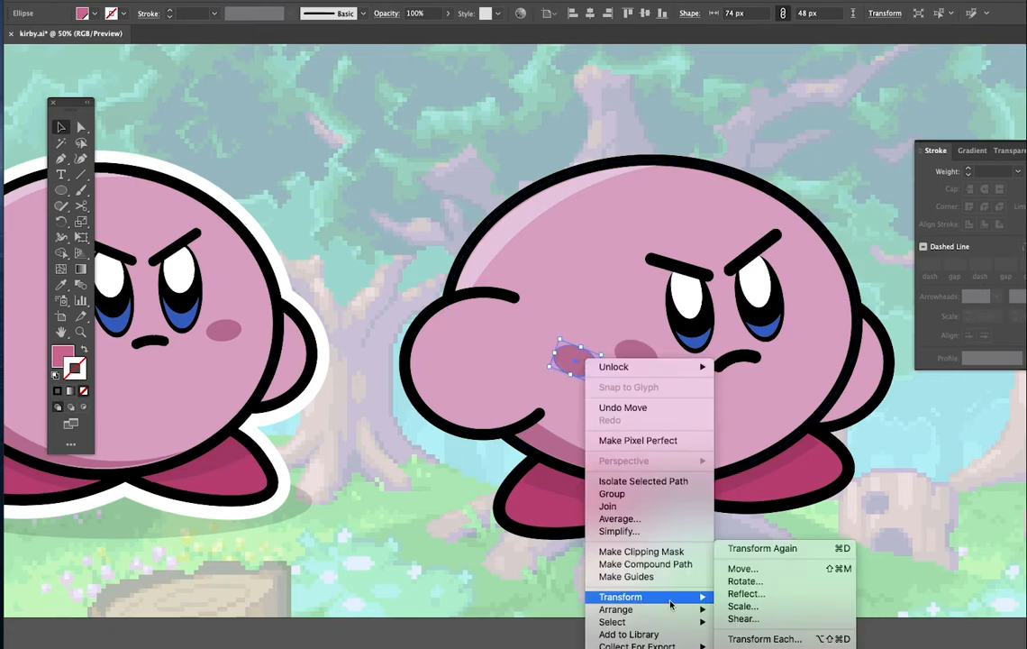
click(746, 593)
key(Return)
drag(584, 360, 831, 334)
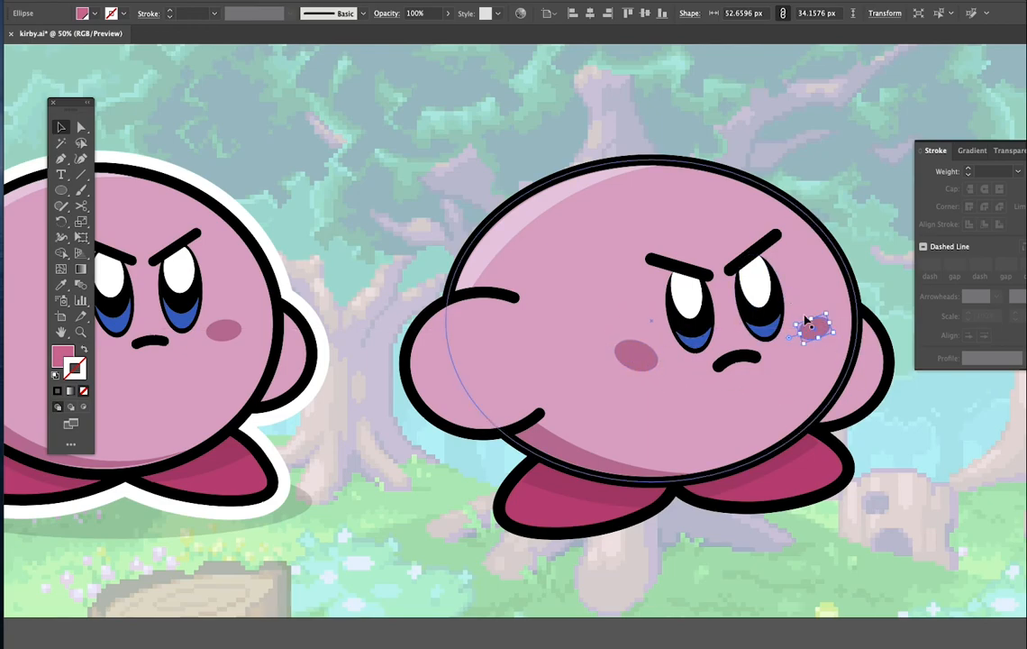
click(882, 481)
Duplicate all shapes of the new Kirby and place the copy up and to the right, partly outside the artboard.
scroll(638, 454, down, 2)
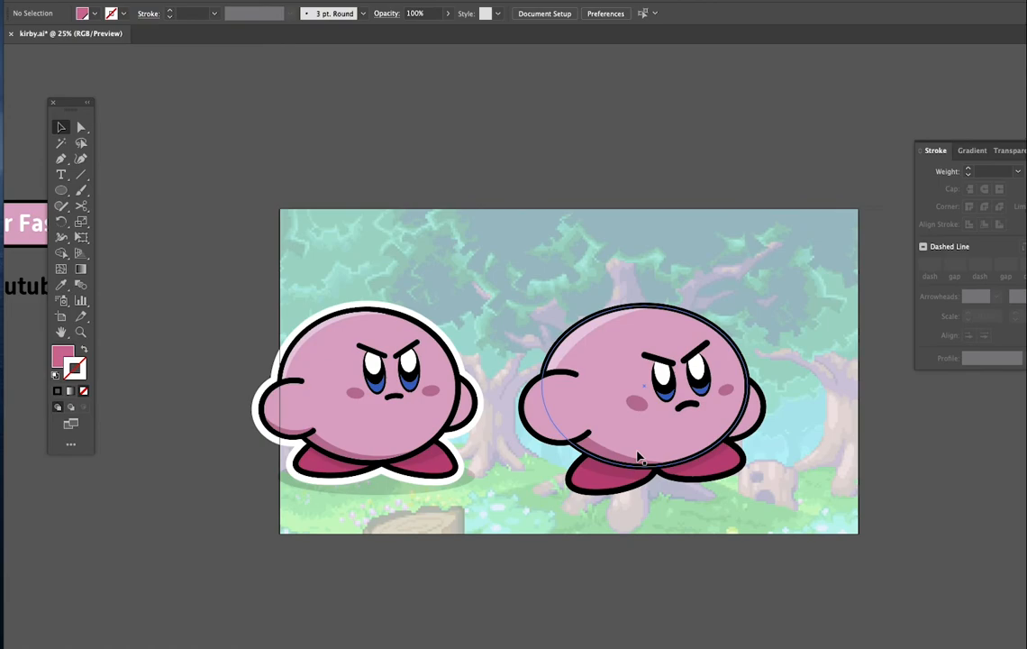
scroll(638, 454, up, 2)
scroll(638, 456, down, 2)
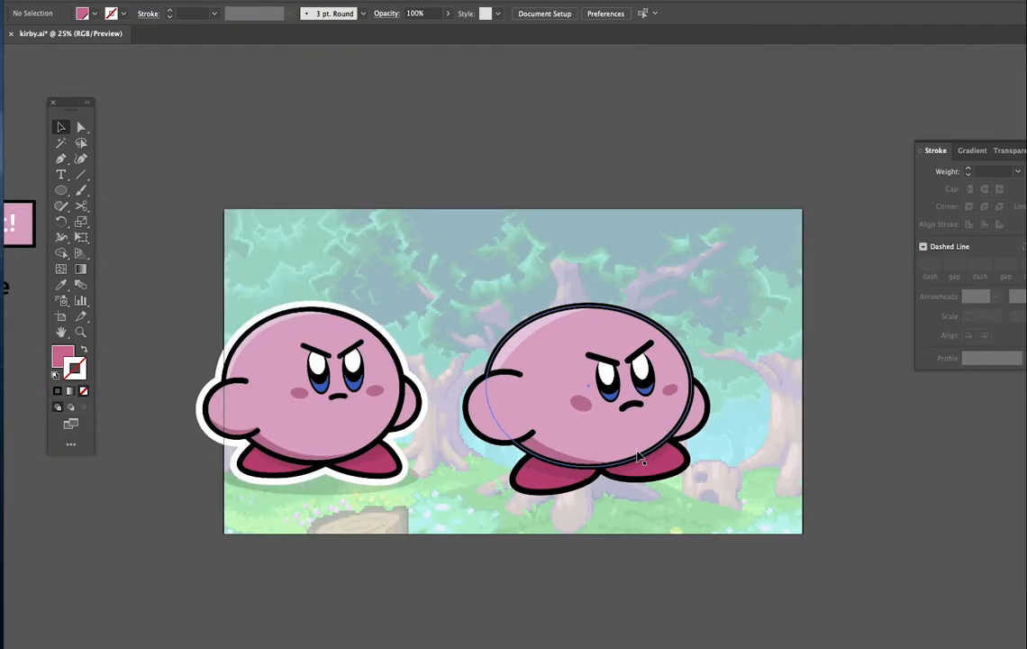
scroll(545, 447, up, 1)
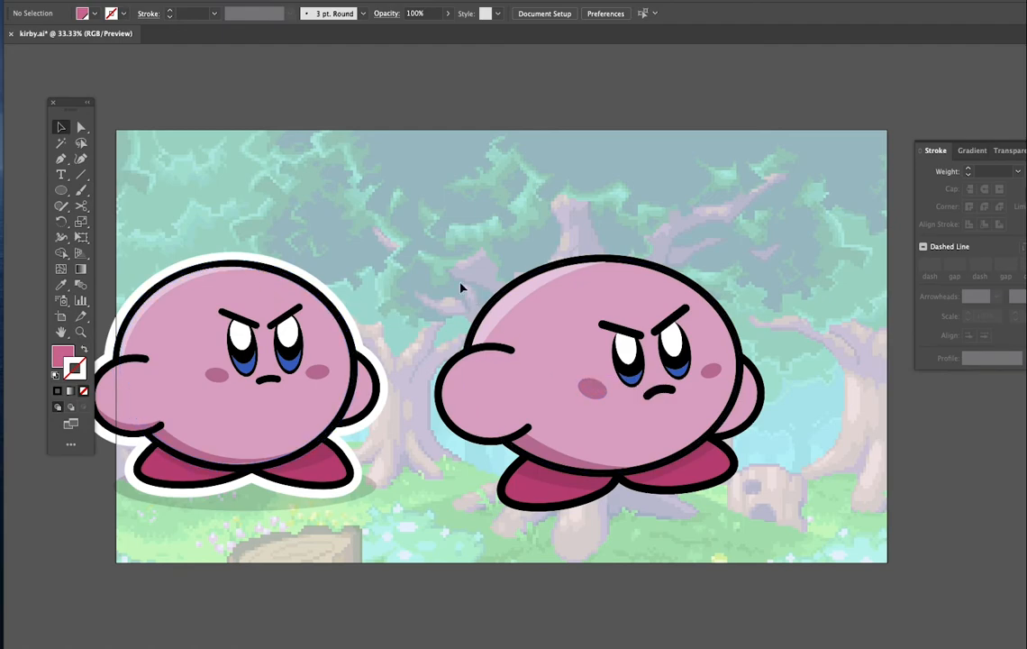
click(760, 515)
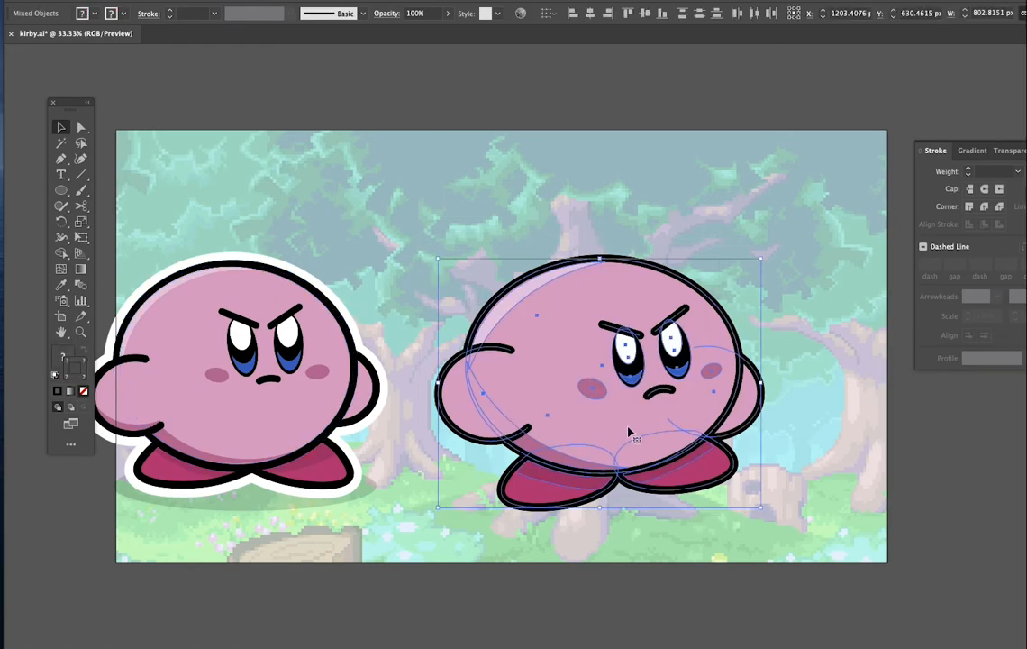
scroll(629, 432, right, 3)
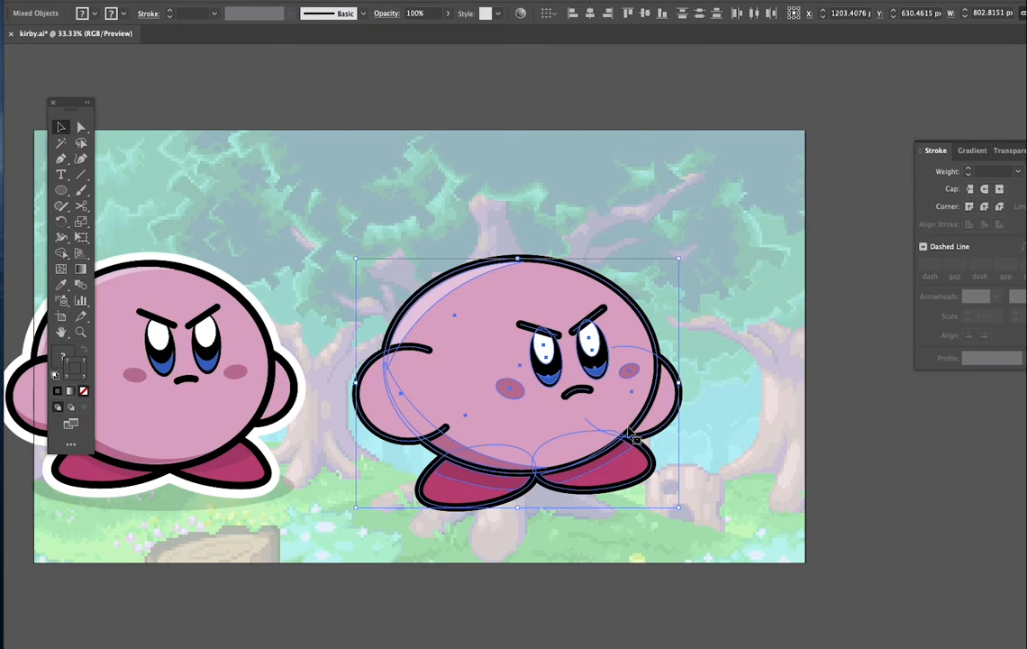
key(super+v)
drag(510, 342, 743, 218)
scroll(743, 218, right, 5)
scroll(743, 218, up, 1)
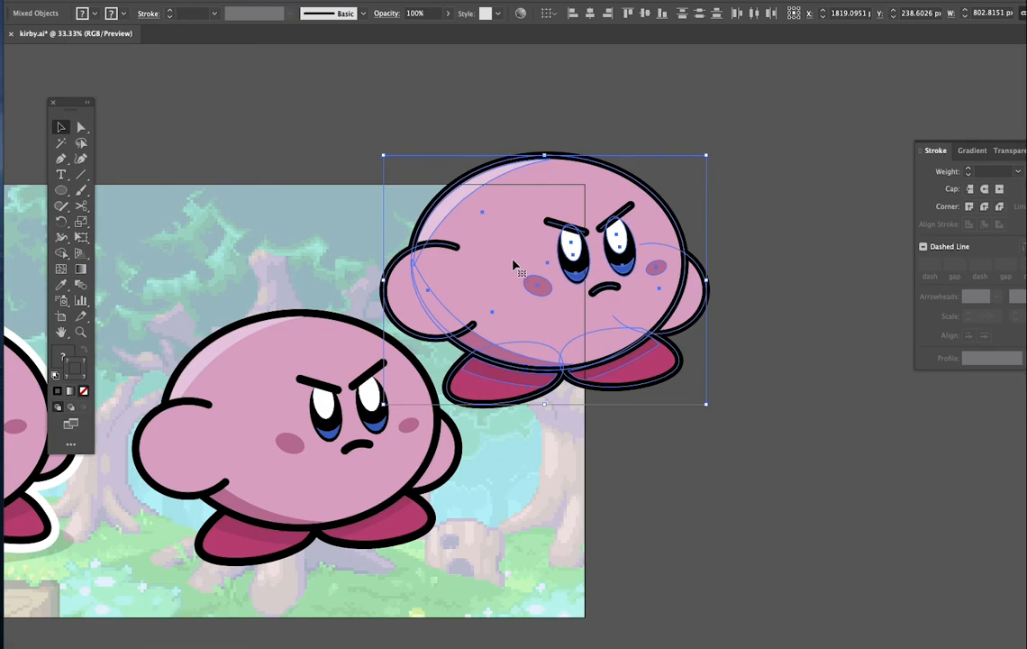
drag(513, 264, 541, 265)
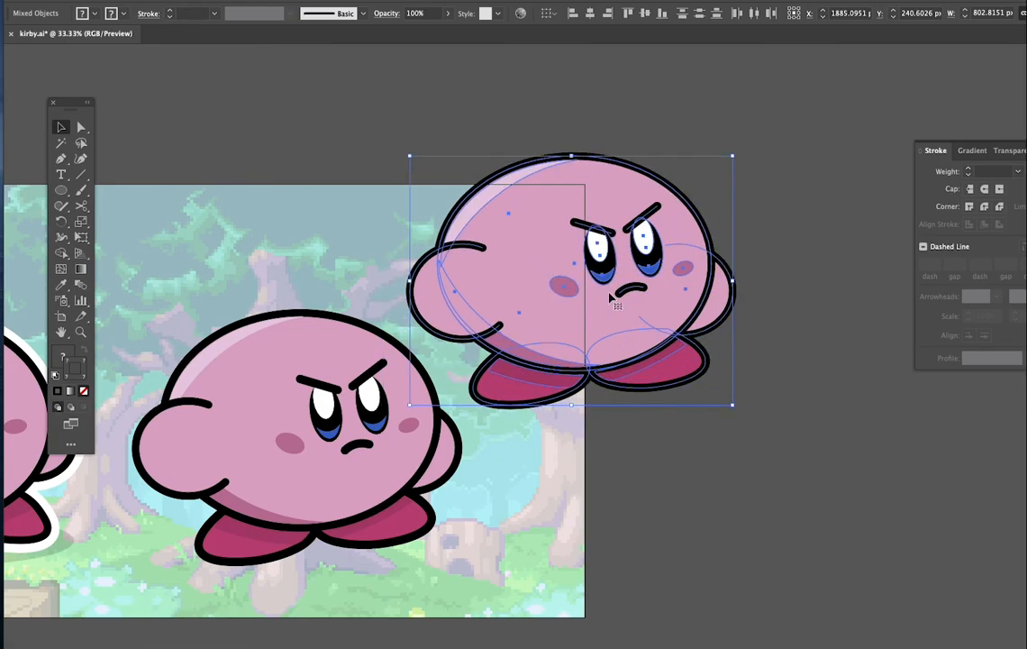
Expand the copied Kirby's fills and strokes and unite all its shapes into a single silhouette.
click(159, 1)
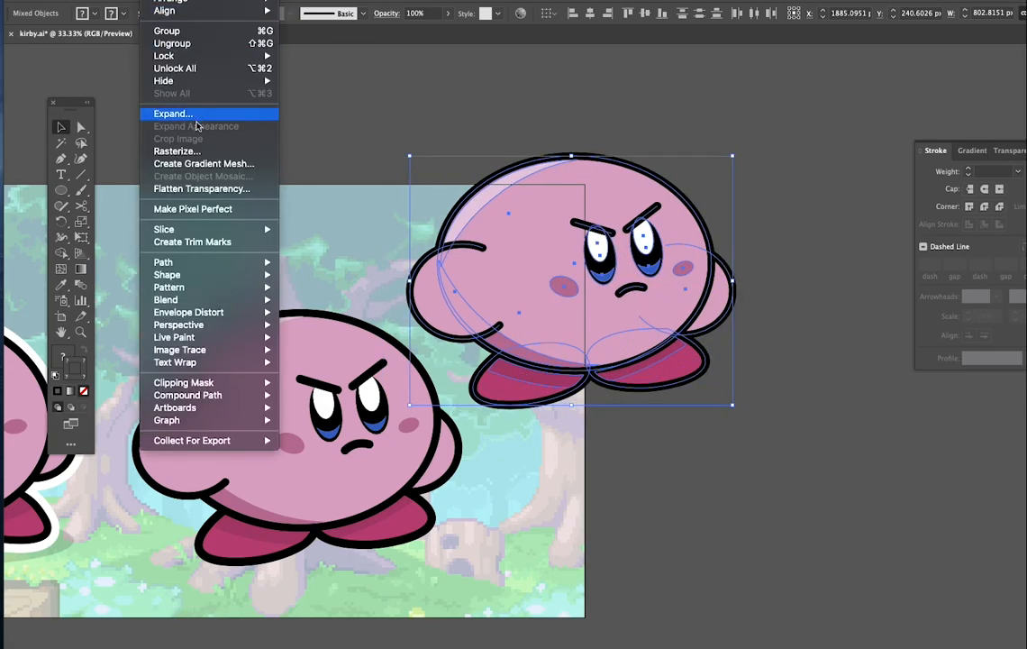
click(189, 114)
click(667, 406)
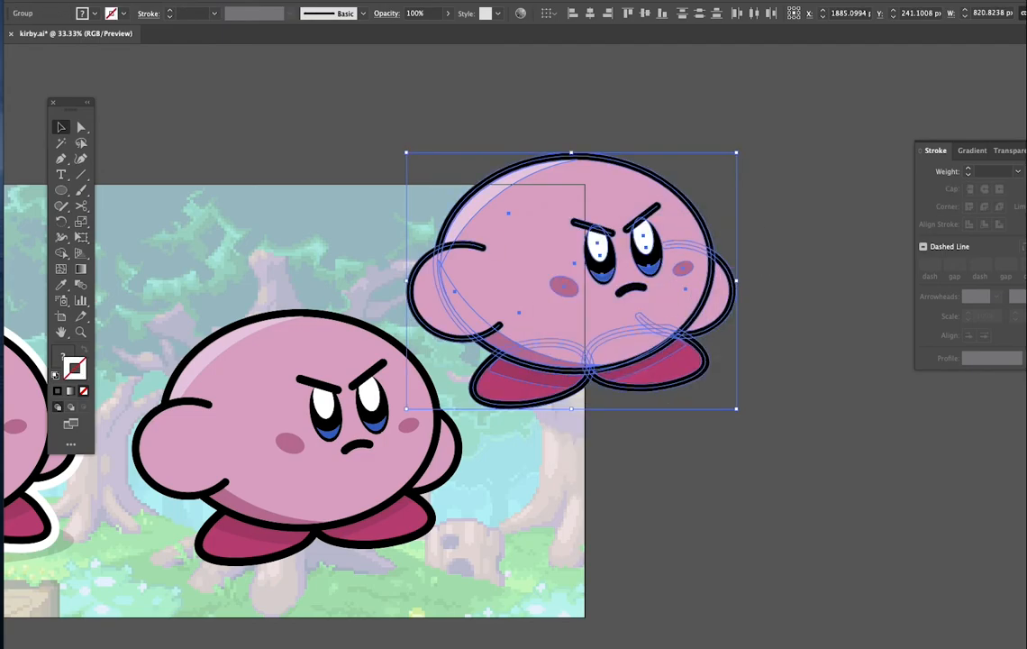
drag(2, 541, 869, 527)
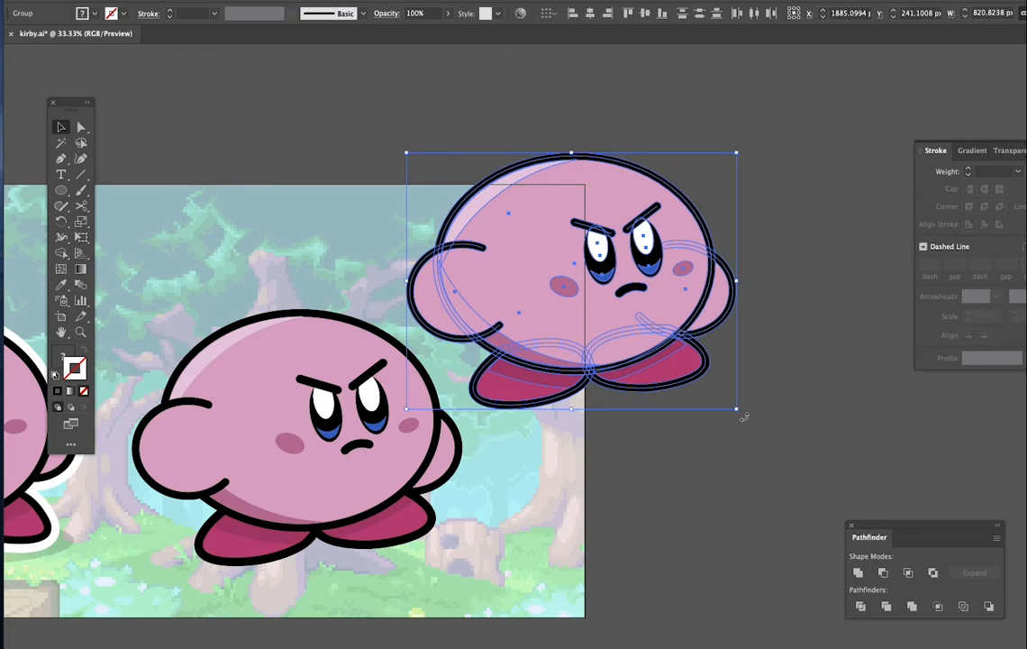
click(858, 573)
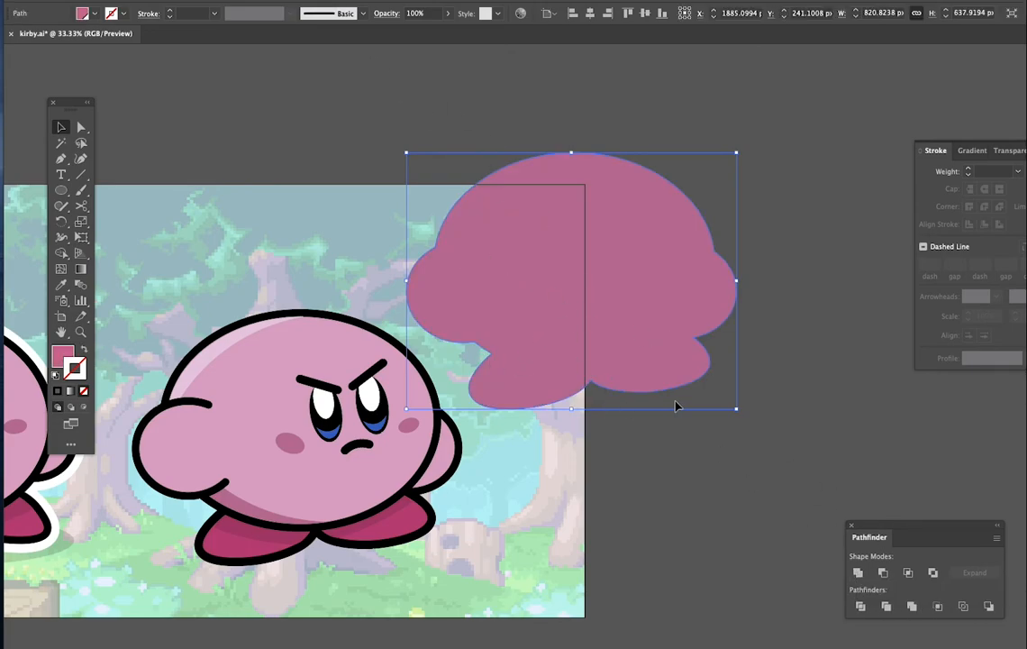
Fill the united silhouette with white.
scroll(677, 407, left, 3)
click(95, 13)
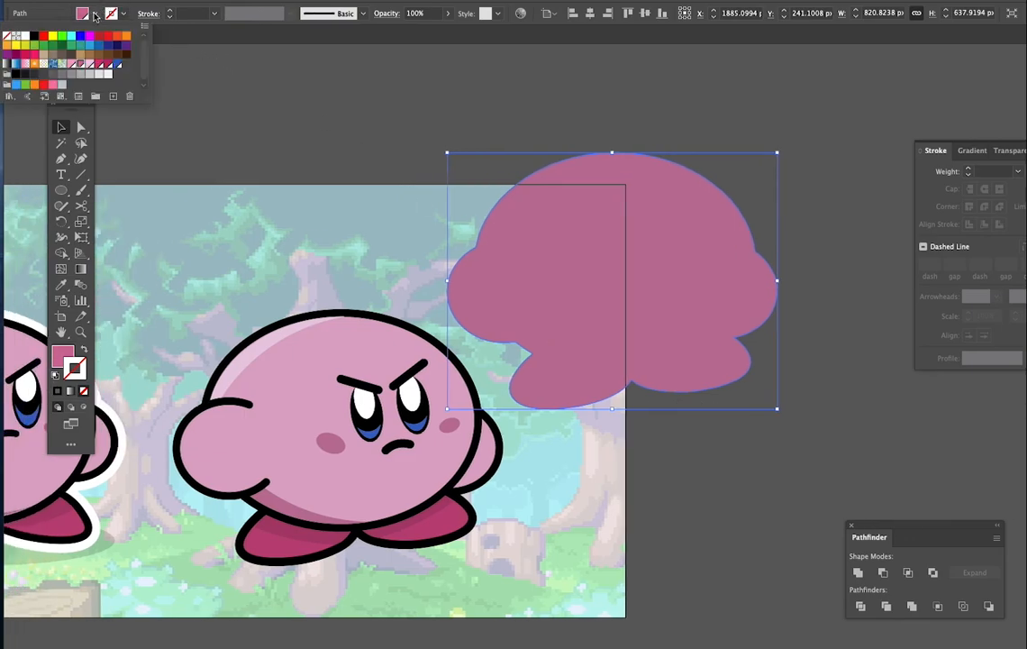
click(24, 37)
click(729, 270)
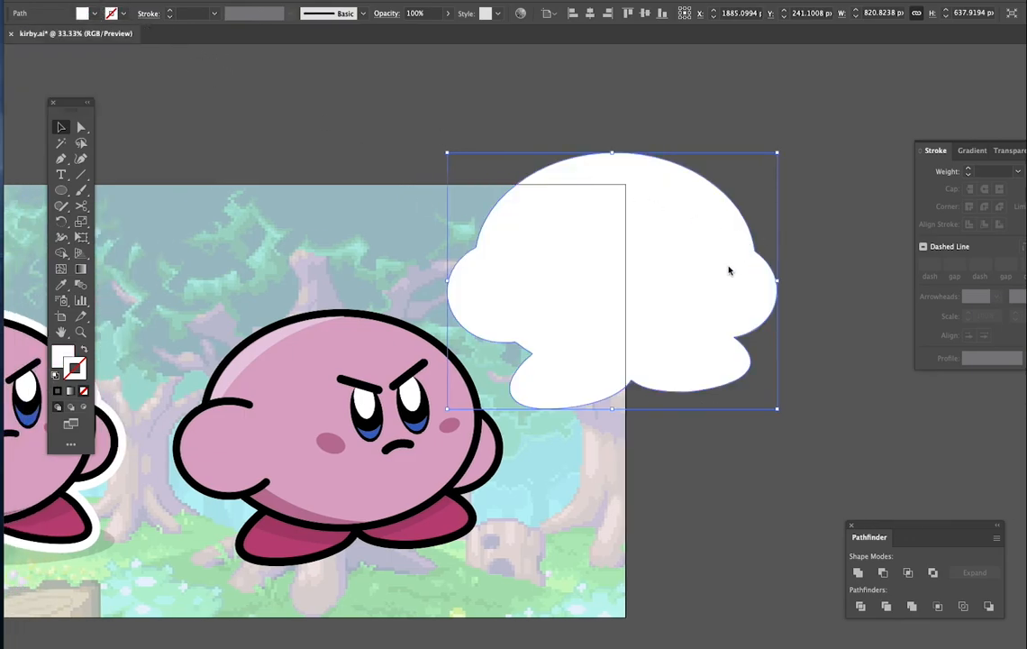
Move the white silhouette over the new Kirby and send it backward step by step until it lies behind the character.
drag(717, 286, 545, 354)
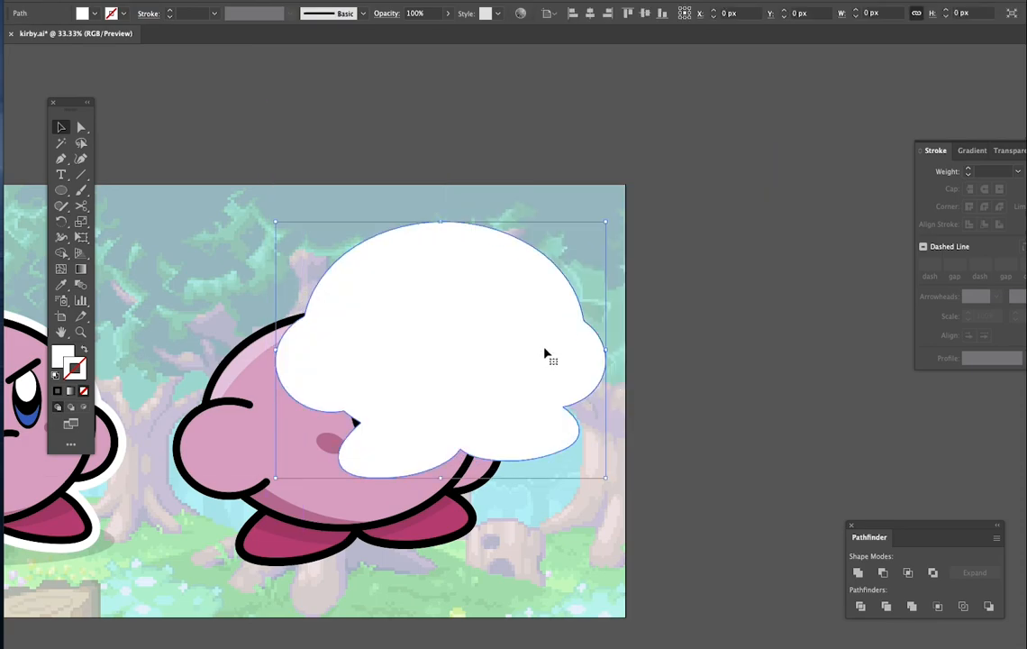
key(super+[)
key(super+[)
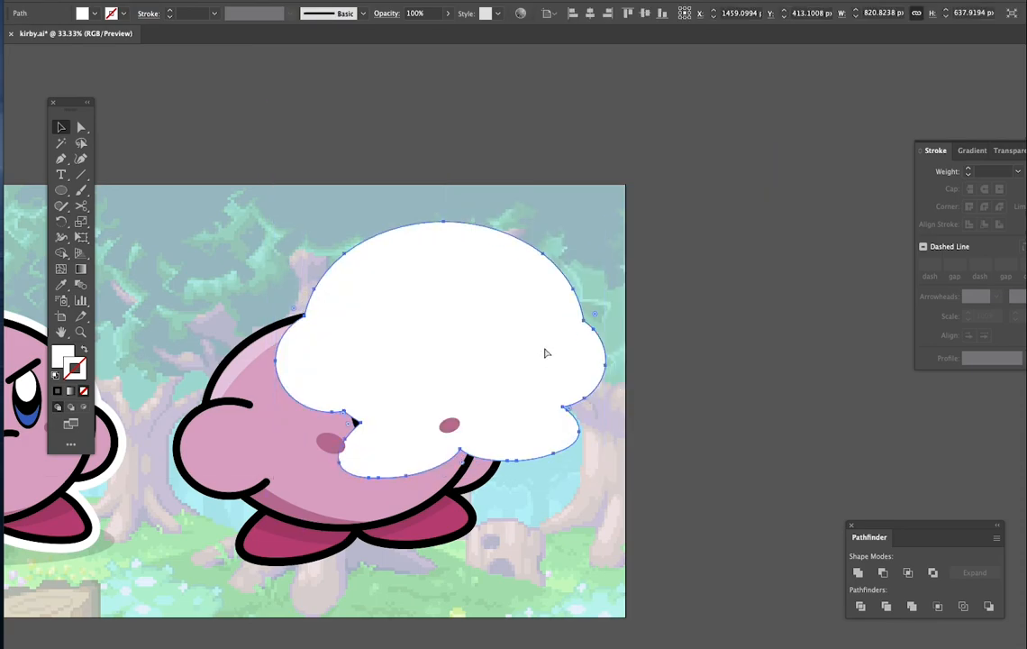
key(super+[)
key(super+[)
key(super+[)
key(super+[)
key(super+[)
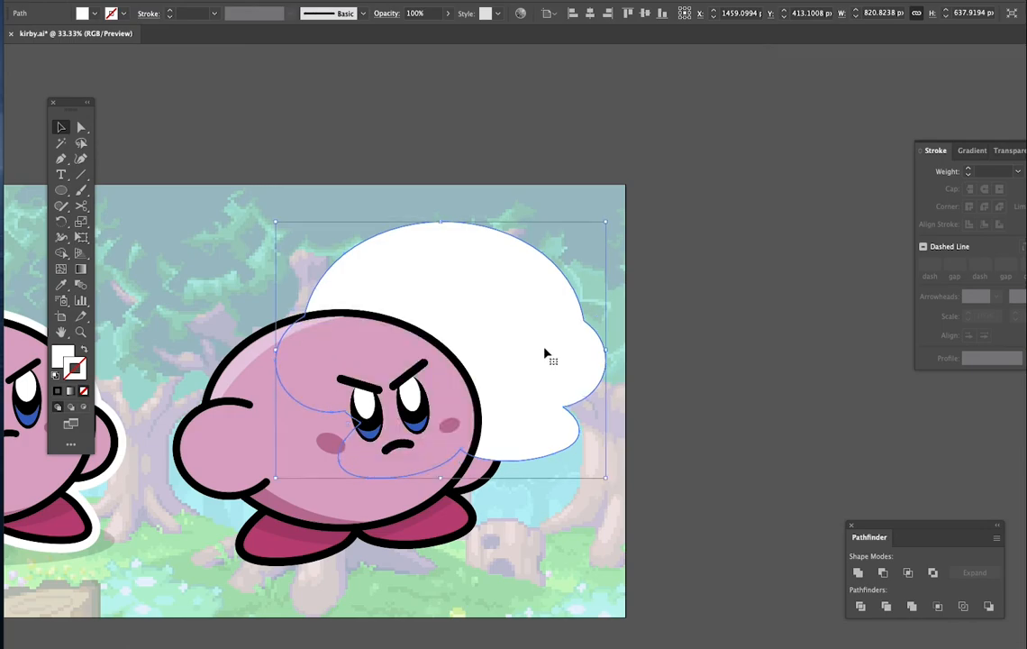
key(super)
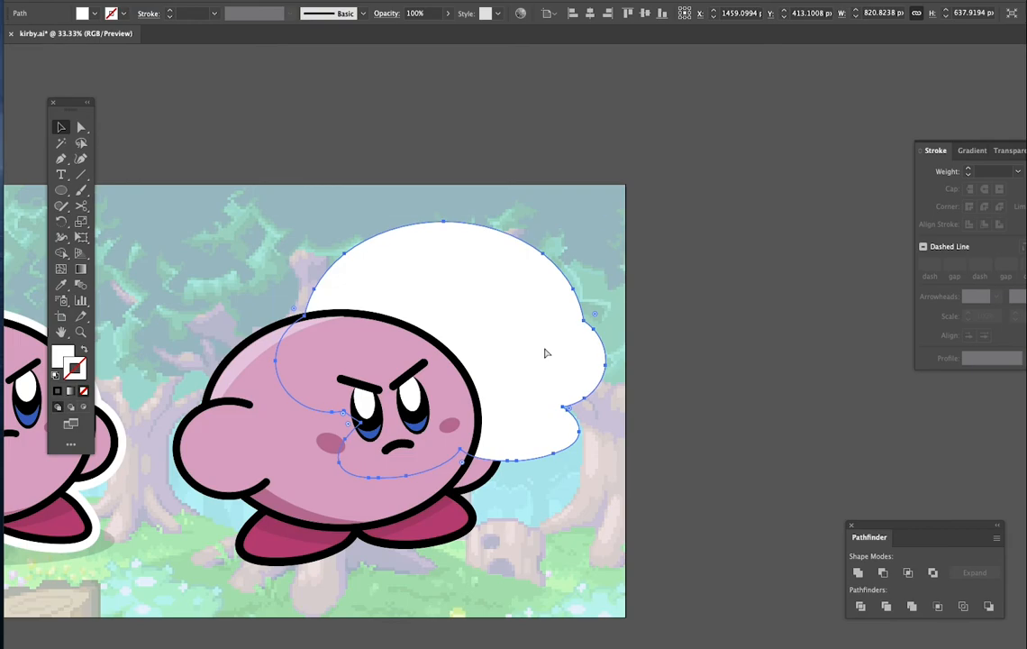
key(super+[)
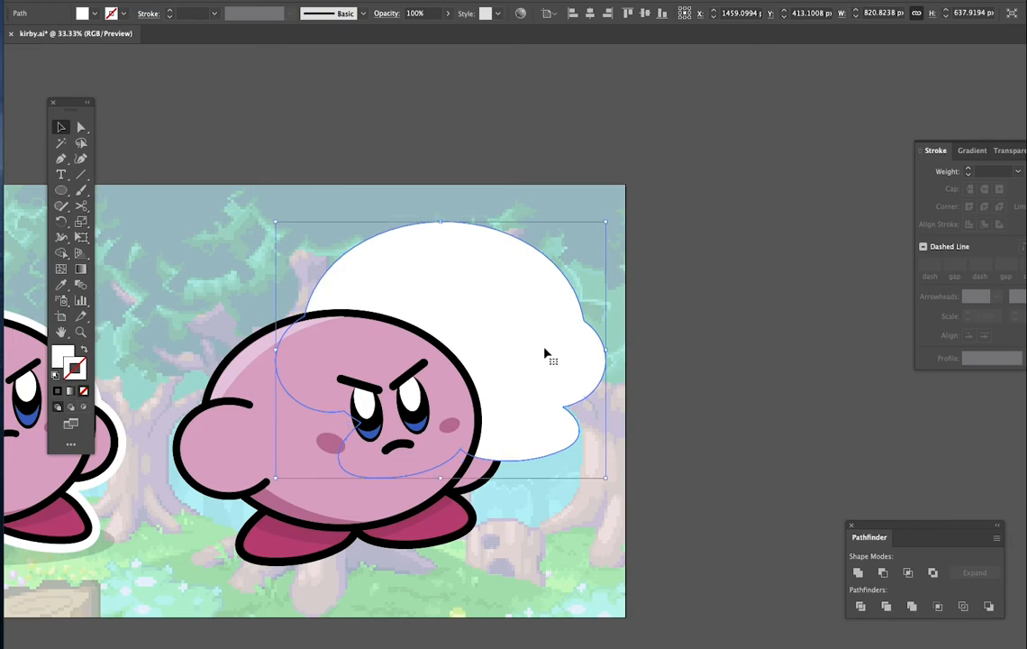
Try sending the white silhouette behind all objects, and undo that arrangement.
right_click(545, 354)
mouse_move(630, 602)
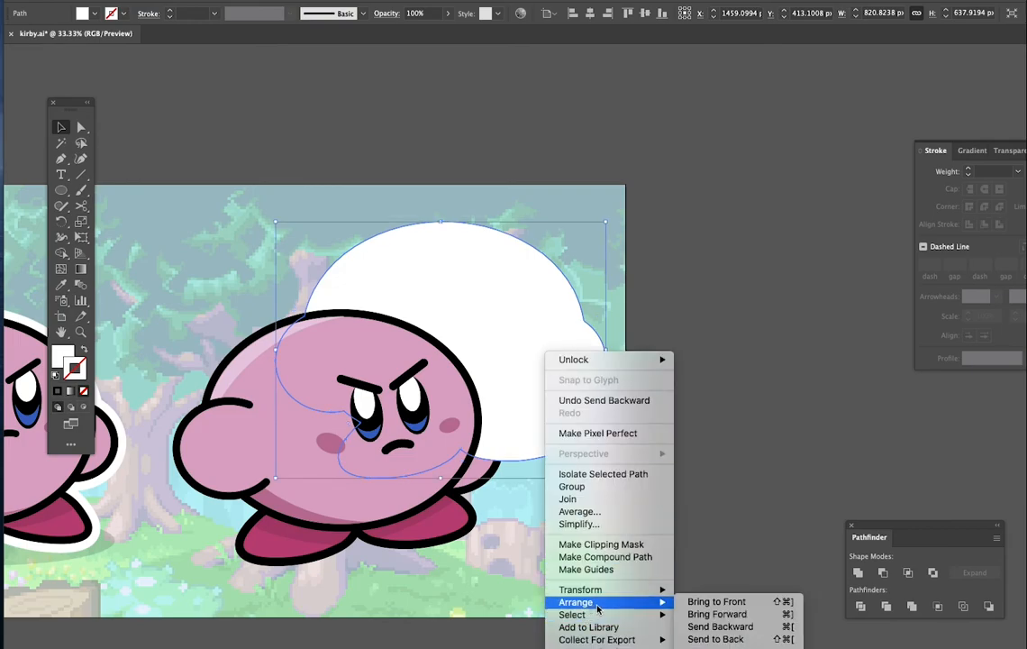
click(711, 639)
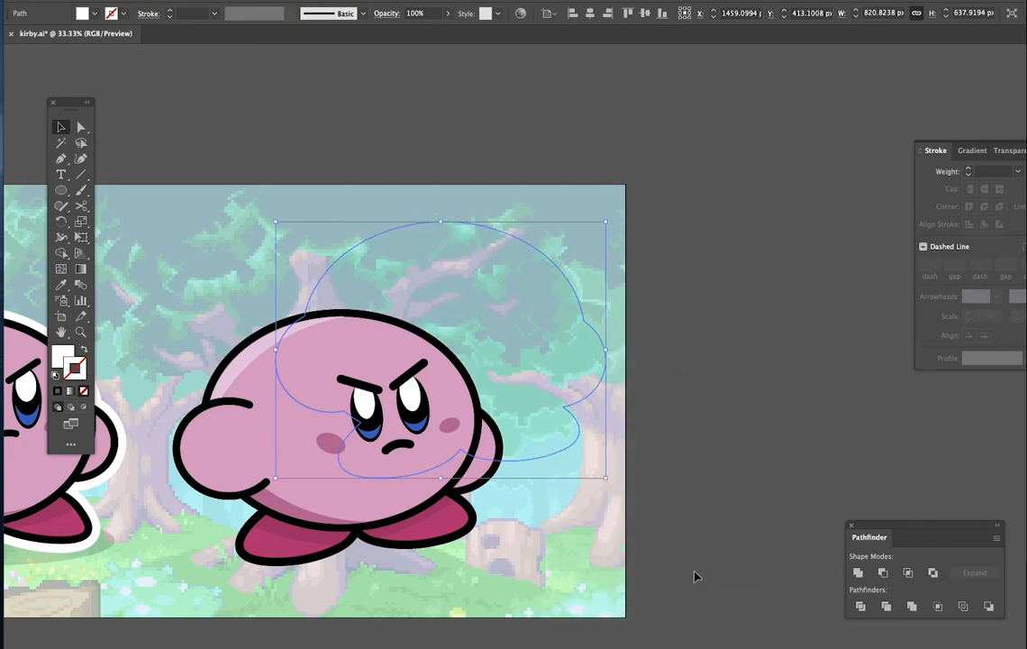
key(super+z)
Move the white silhouette down and left so it sits roughly centred behind the new Kirby.
scroll(694, 577, left, 5)
scroll(694, 577, down, 2)
drag(607, 241, 507, 309)
Try enlarging the white silhouette to about 887 × 690 px and centring it as a border around Kirby.
drag(596, 504, 624, 527)
drag(553, 302, 539, 313)
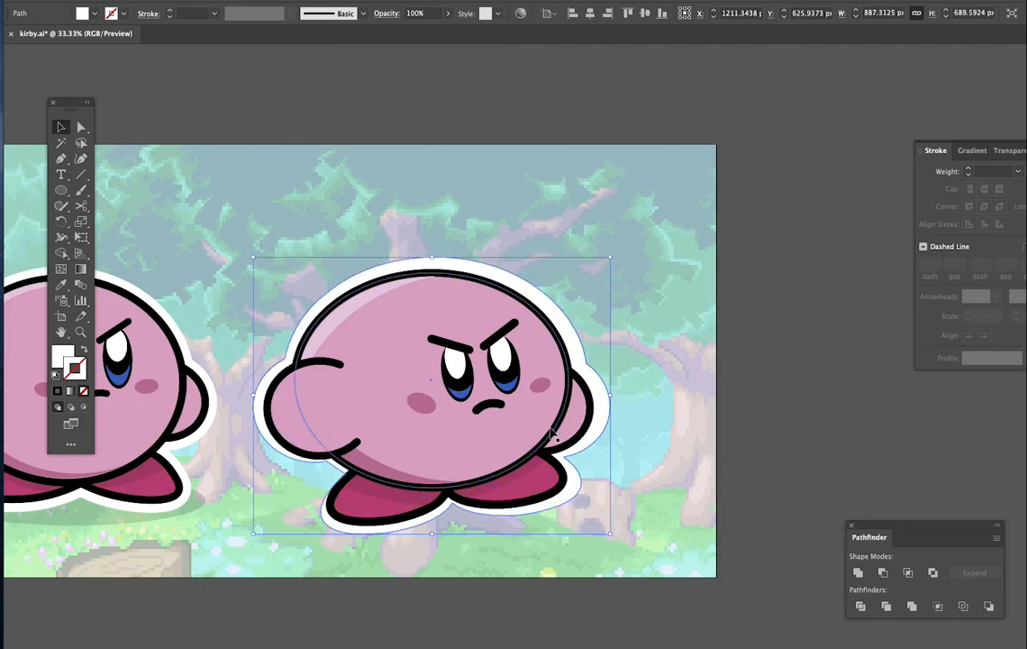
key(Left)
key(Up)
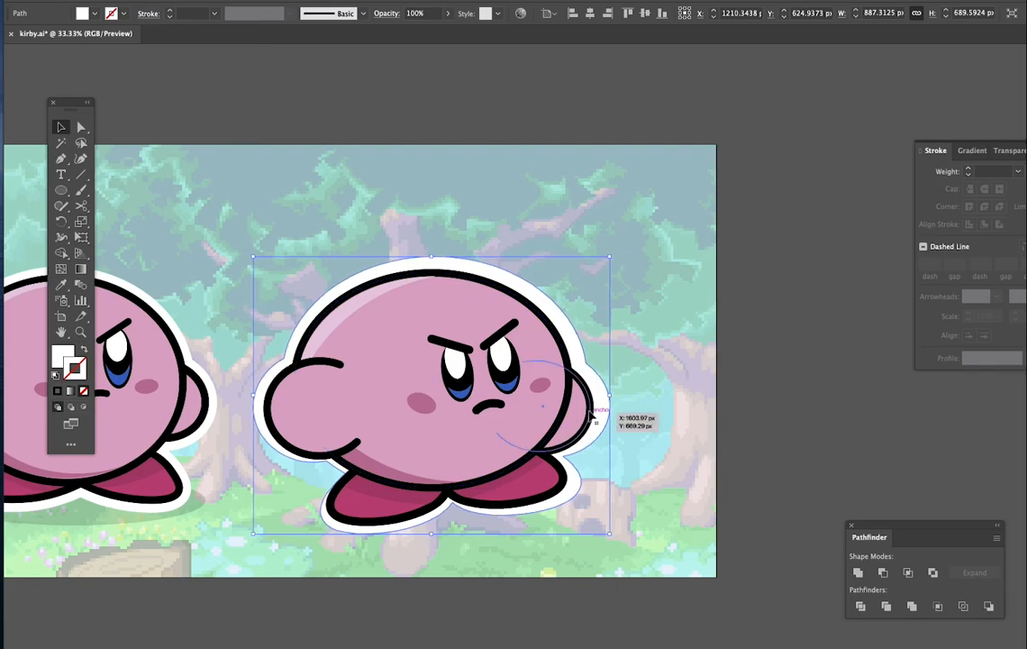
Try nudging the enlarged silhouette to even out the white border, and undo the nudges and the enlargement.
scroll(536, 386, left, 3)
scroll(535, 385, left, 1)
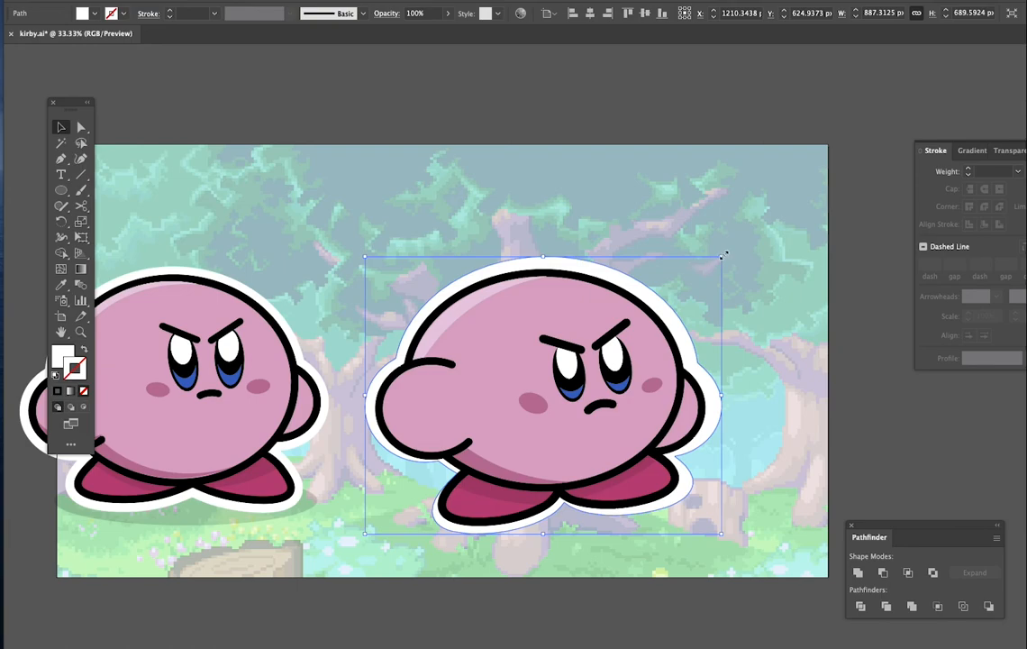
key(Left)
key(Left)
key(Left)
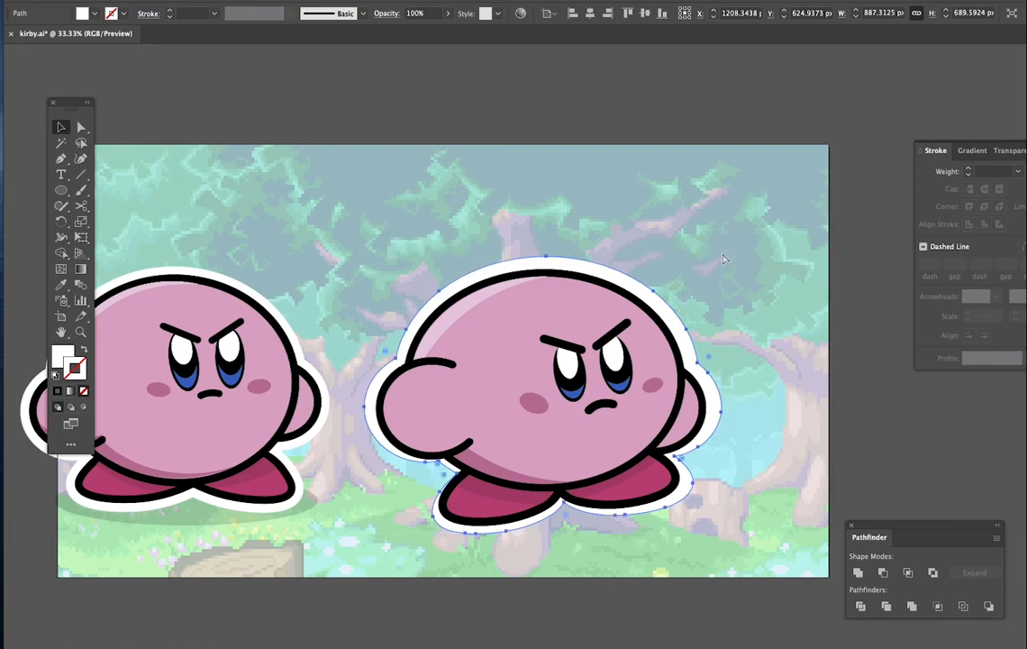
key(Right)
key(Right)
key(Right)
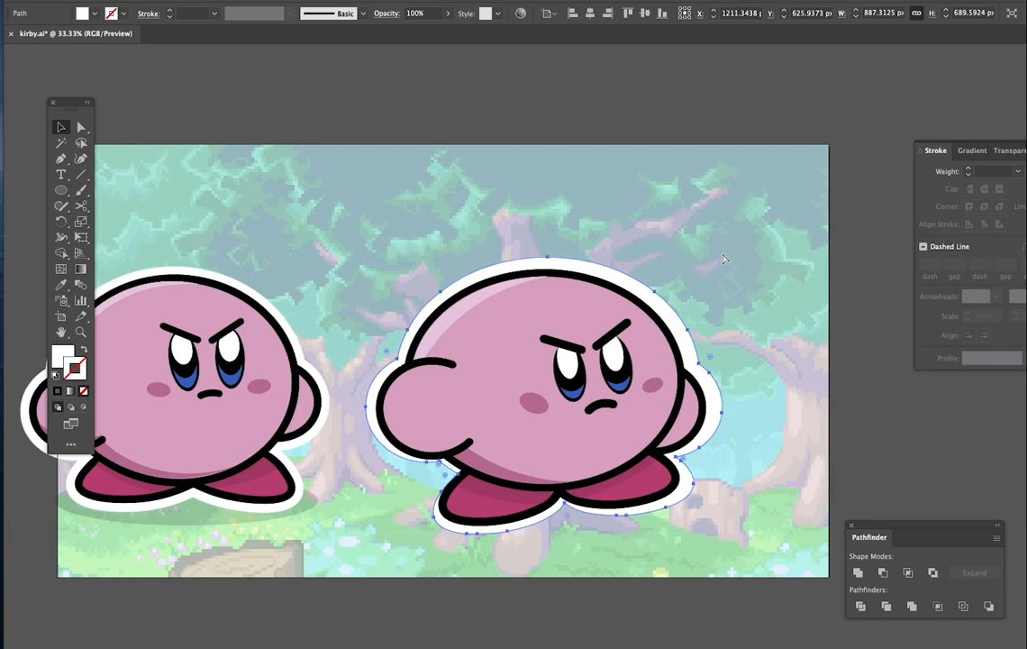
key(super+z)
key(super+z)
Align the white silhouette exactly behind Kirby's outline, at about X 1205 px and Y 632 px.
drag(619, 282, 619, 298)
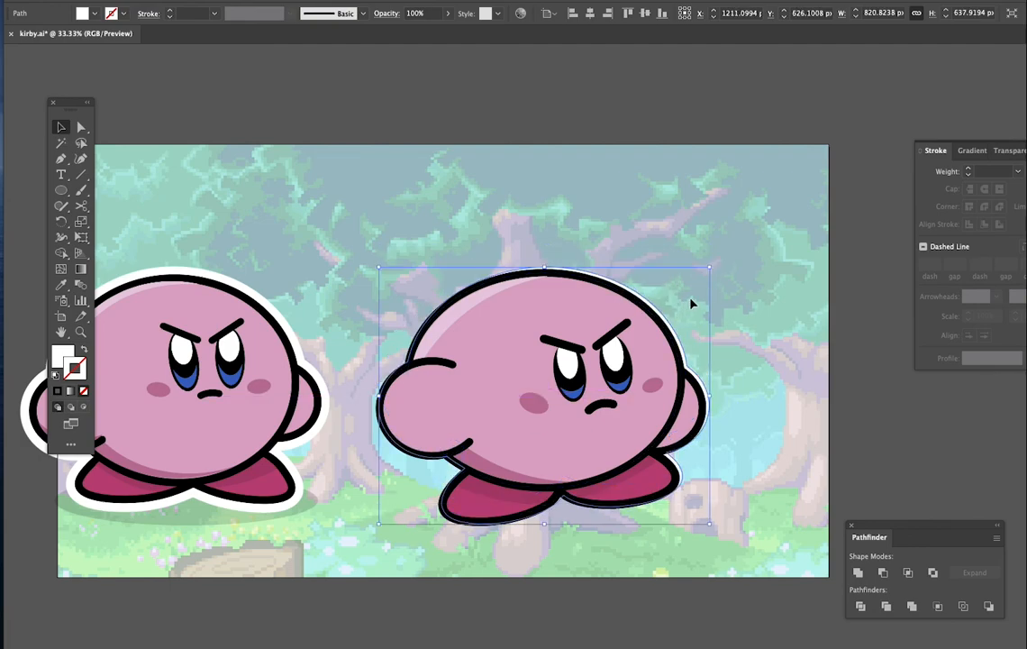
key(Down)
key(Down)
key(Down)
key(Down)
key(Down)
key(Left)
key(Left)
key(Left)
key(Left)
key(Down)
key(Left)
key(Left)
Give the silhouette a white stroke with a weight of 20 pt.
click(124, 13)
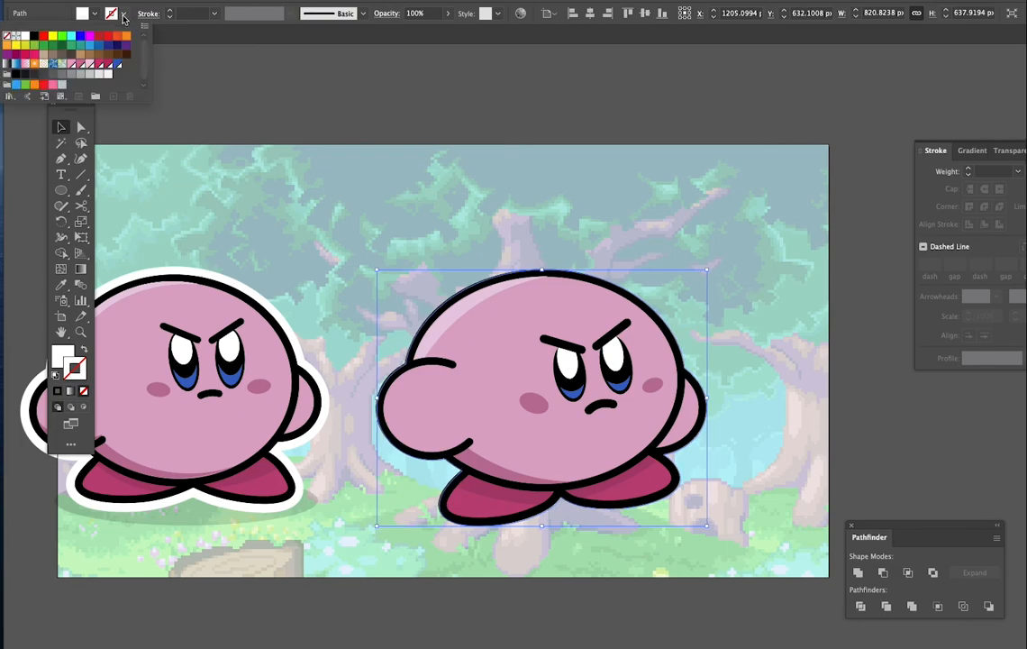
click(19, 37)
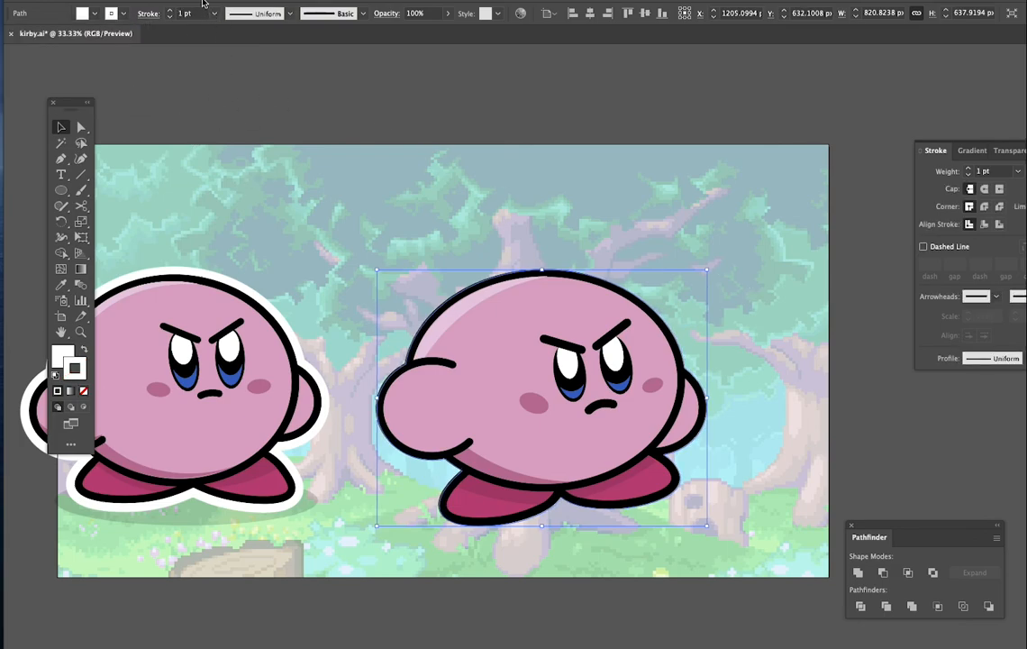
click(213, 14)
click(216, 232)
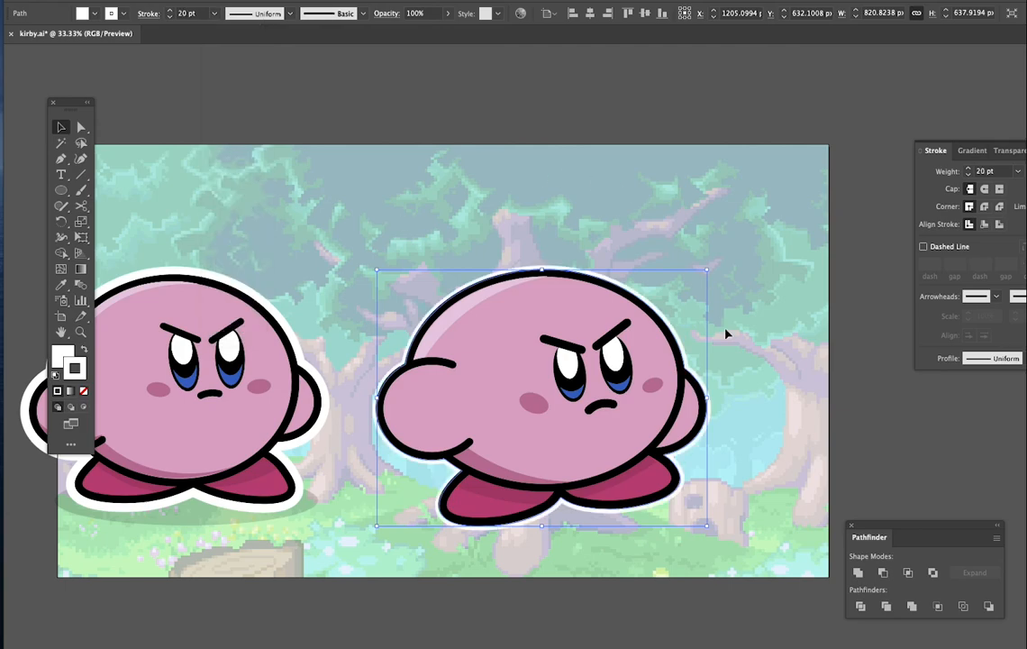
Set the silhouette's white stroke weight to 35 pt and deselect it.
click(183, 14)
text(35)
key(Return)
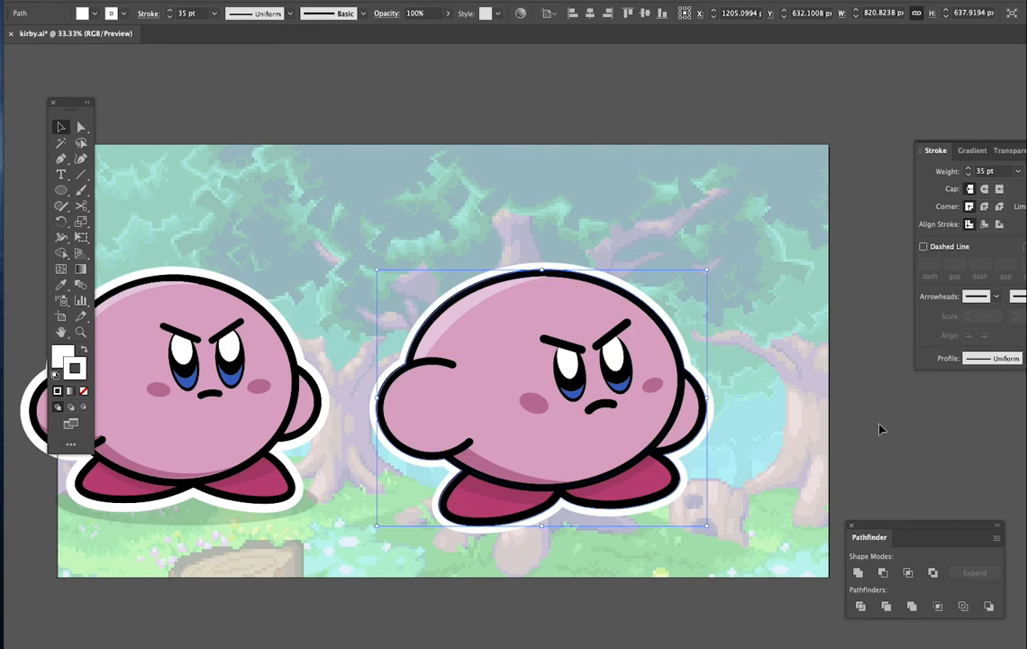
click(879, 429)
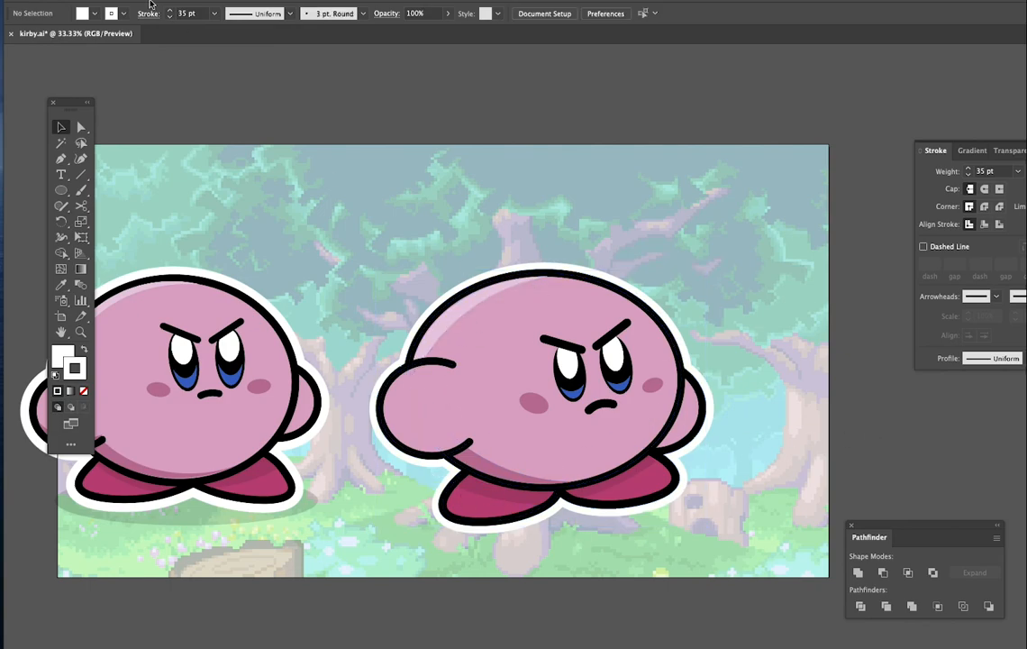
Set the stroke weight to 40 pt.
click(214, 13)
click(212, 259)
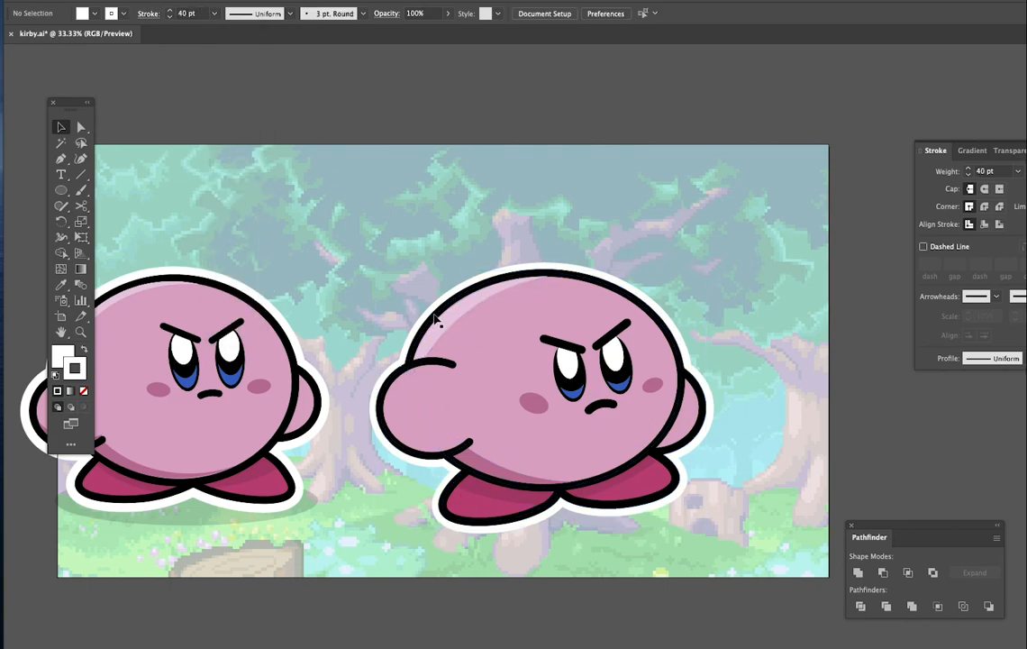